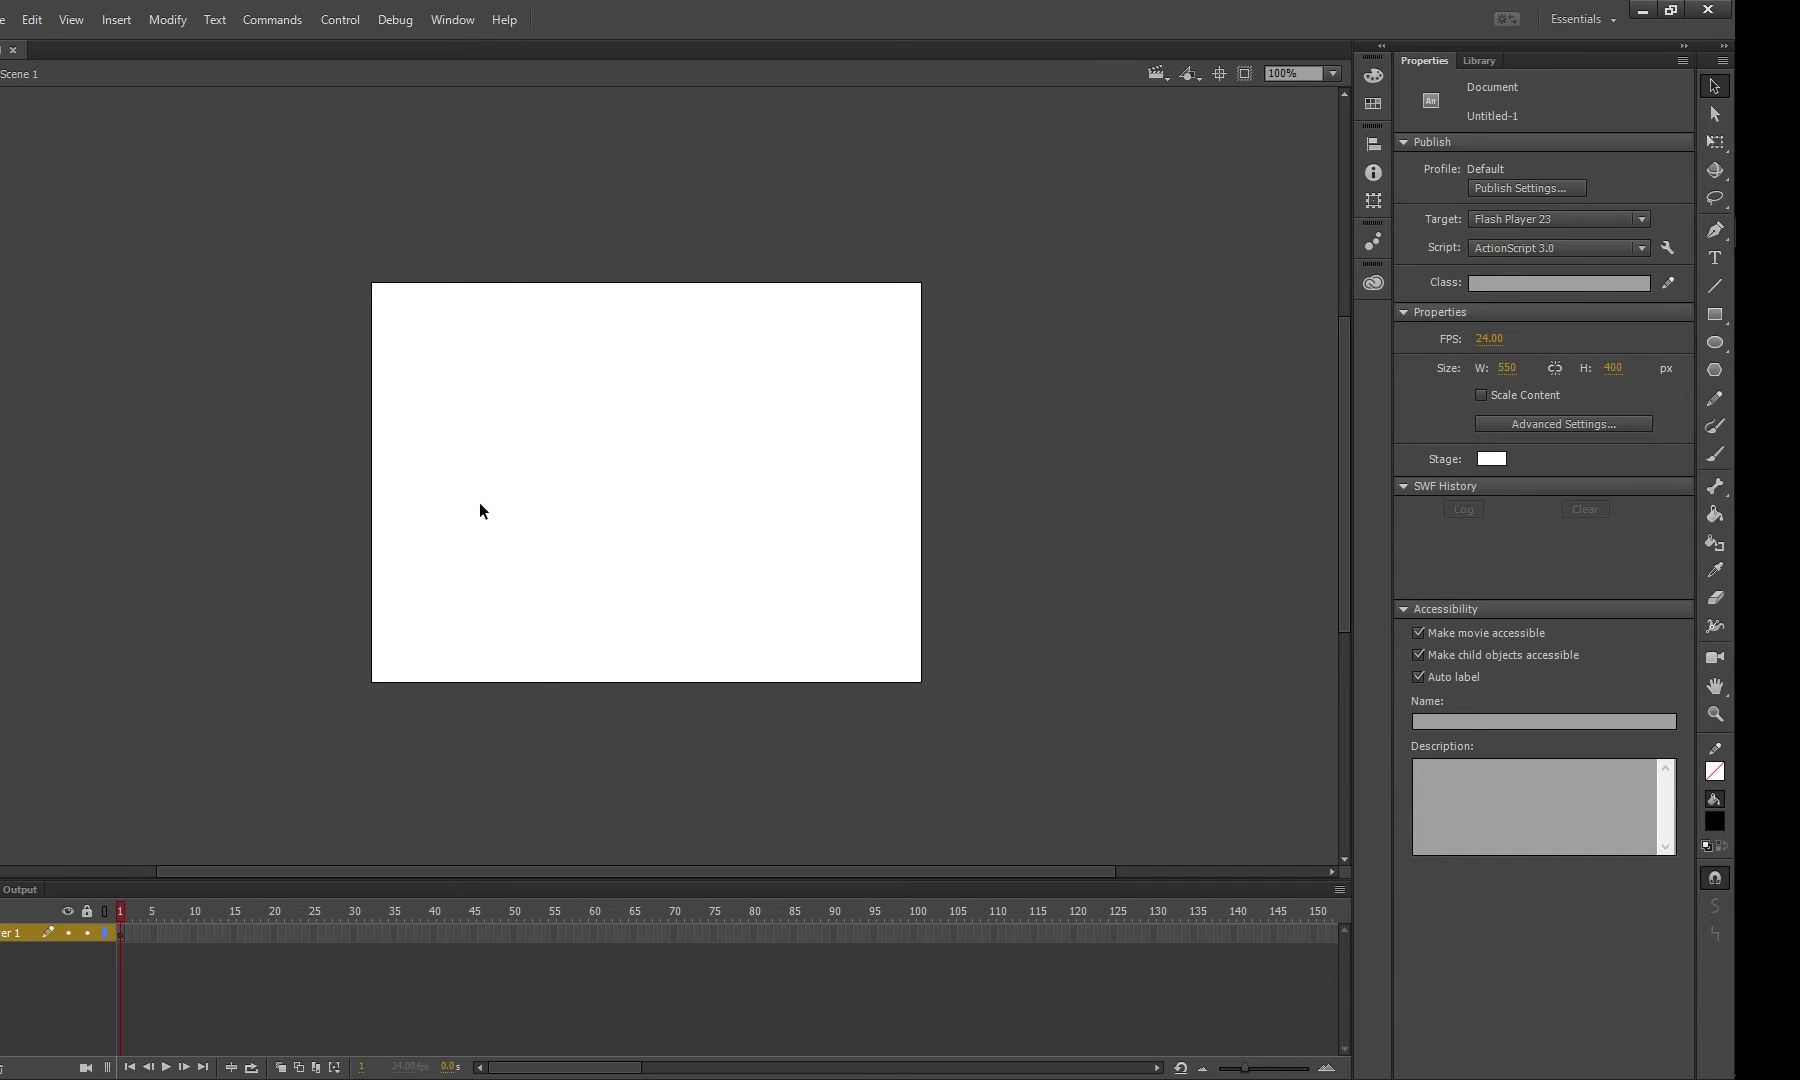
- Activate the Rectangle tool, with no stroke and black fill, on the empty 550×400 stage
left_click(1715, 318)
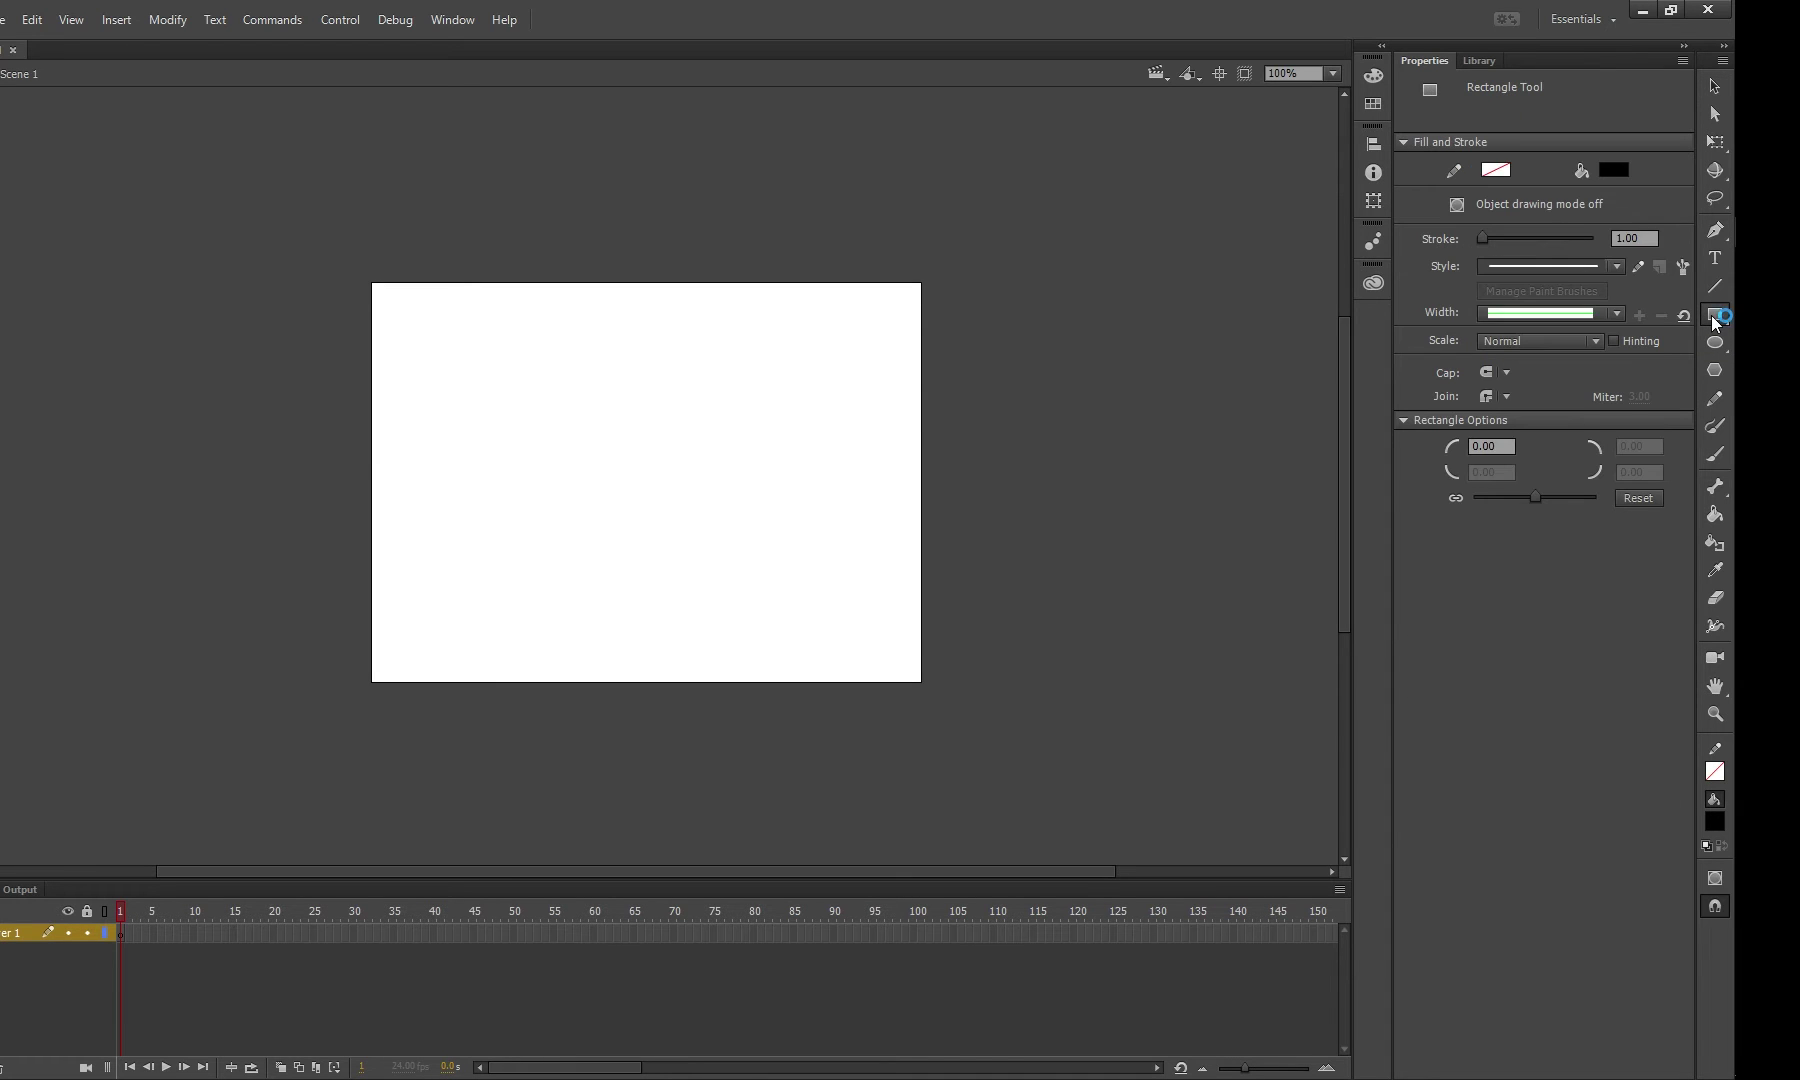
- Draw a rectangle near the stage centre with a black stroke and #CCCCCC light grey fill
left_click(1496, 162)
left_click(1202, 232)
left_click(1614, 170)
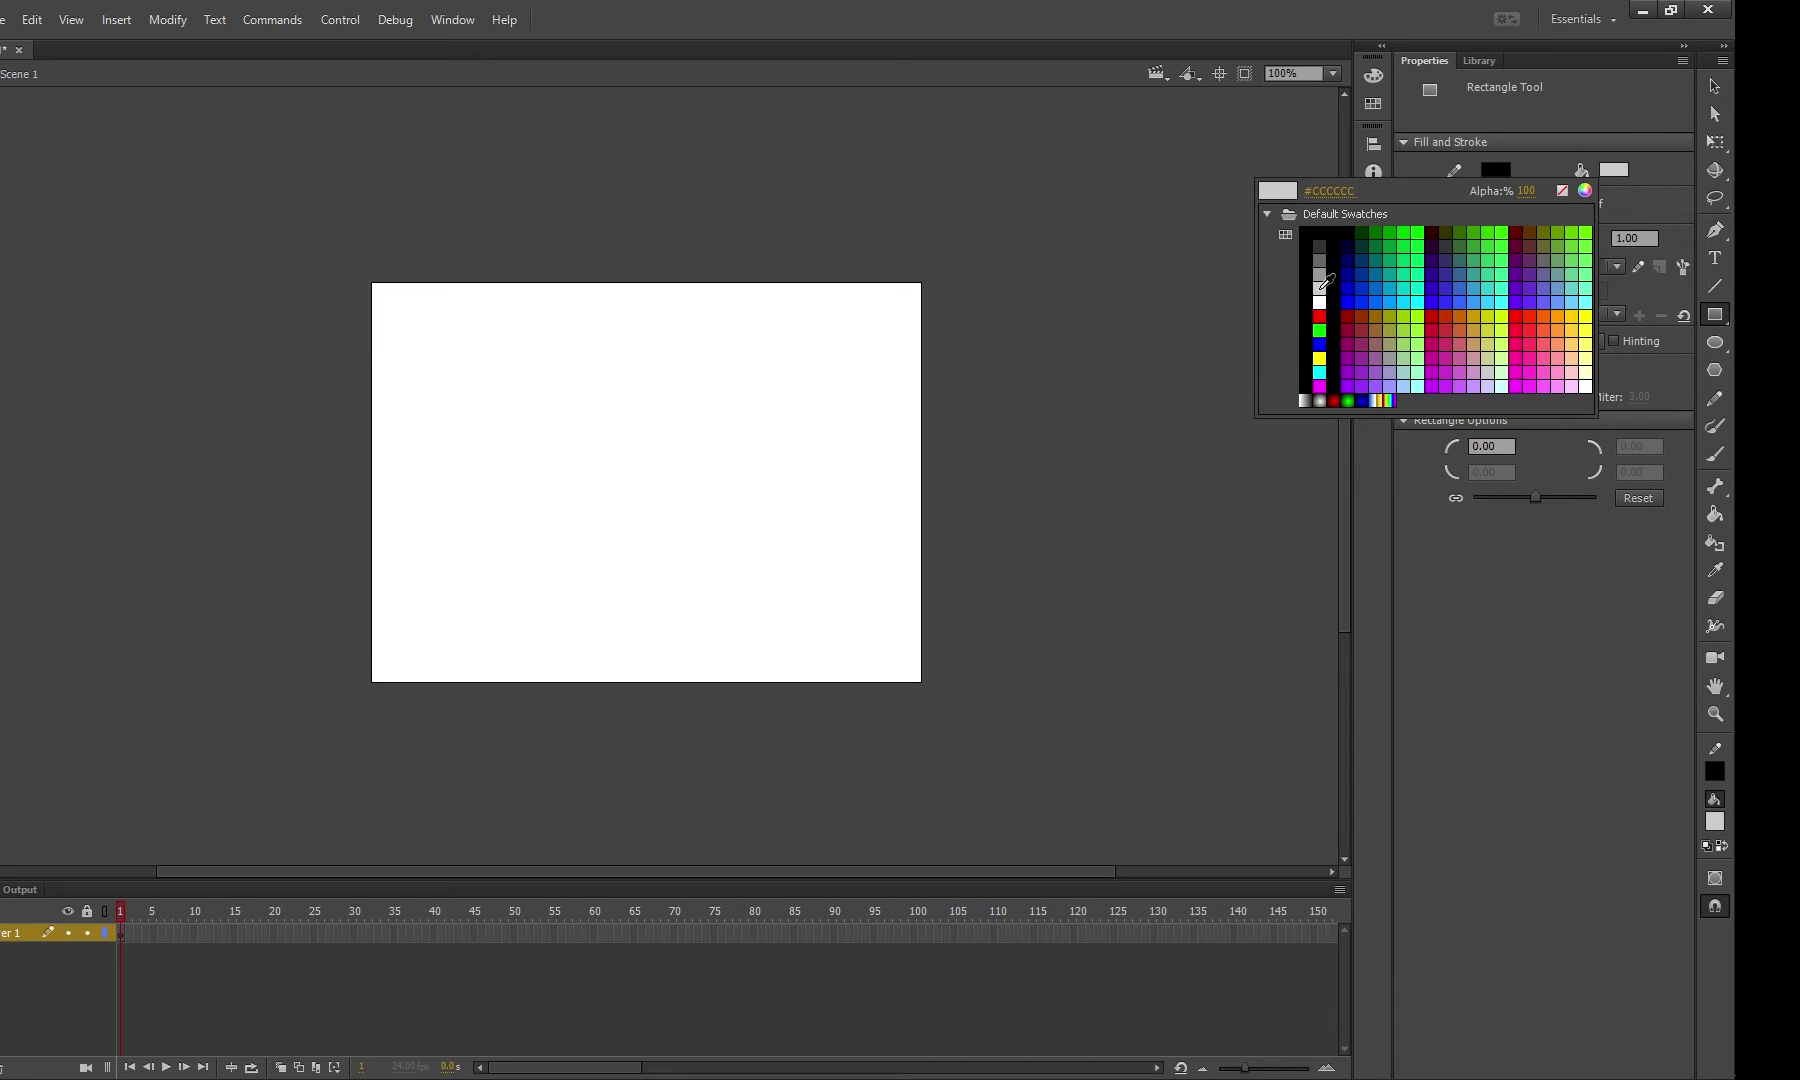
left_click(1320, 287)
left_click_drag(539, 441, 746, 529)
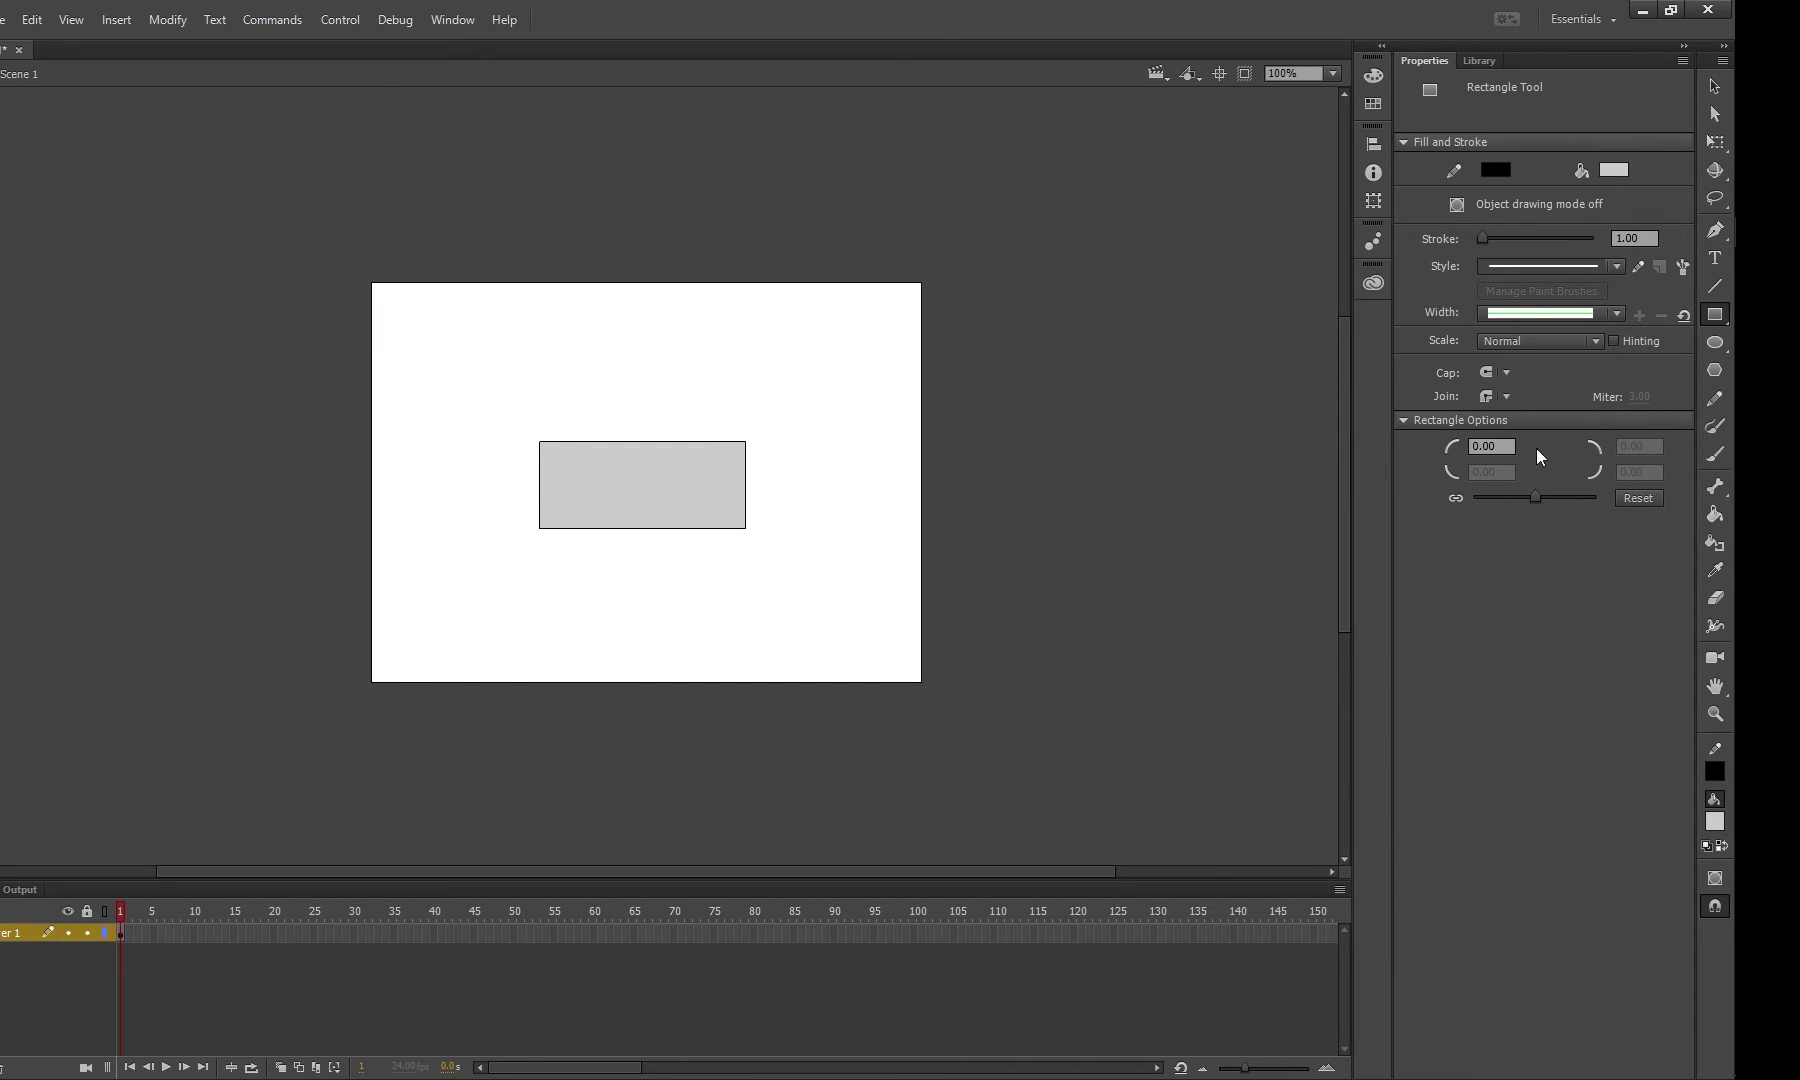
- Add a text box reading 'Next' and style it black at 55 pt
left_click(1715, 258)
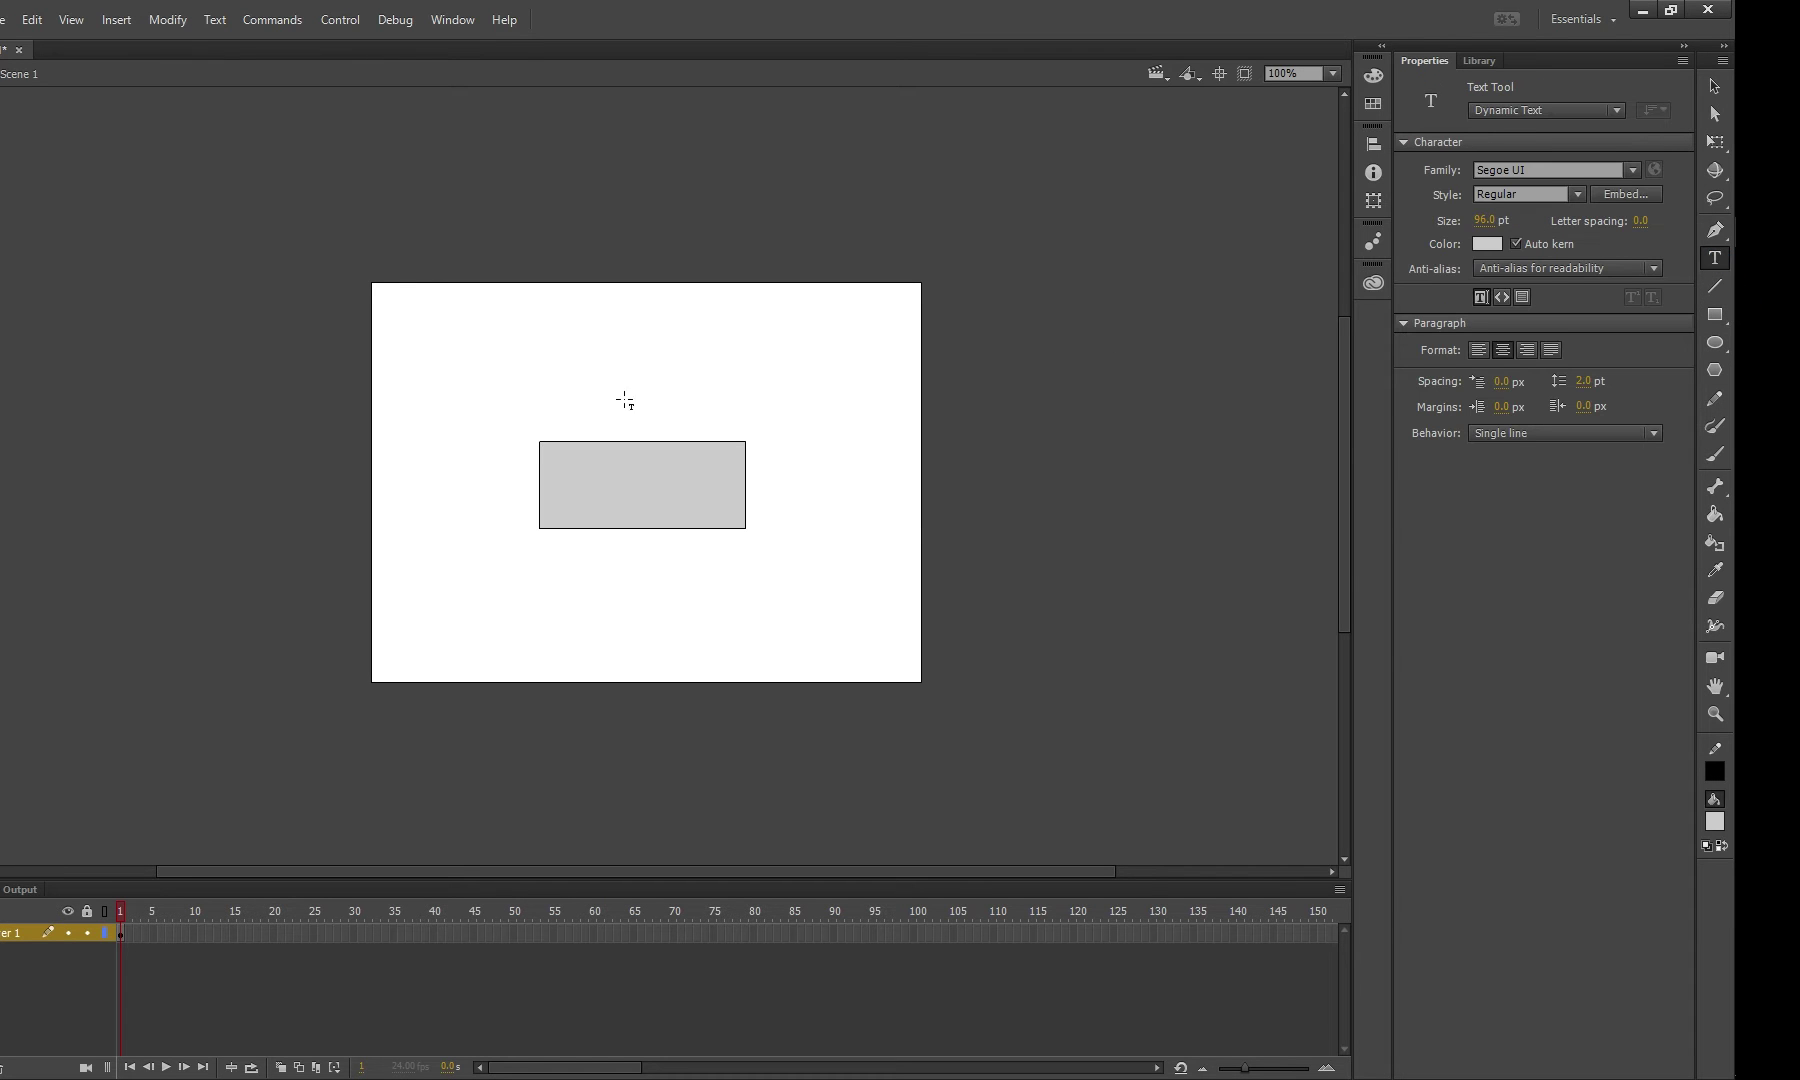
left_click_drag(561, 478, 723, 514)
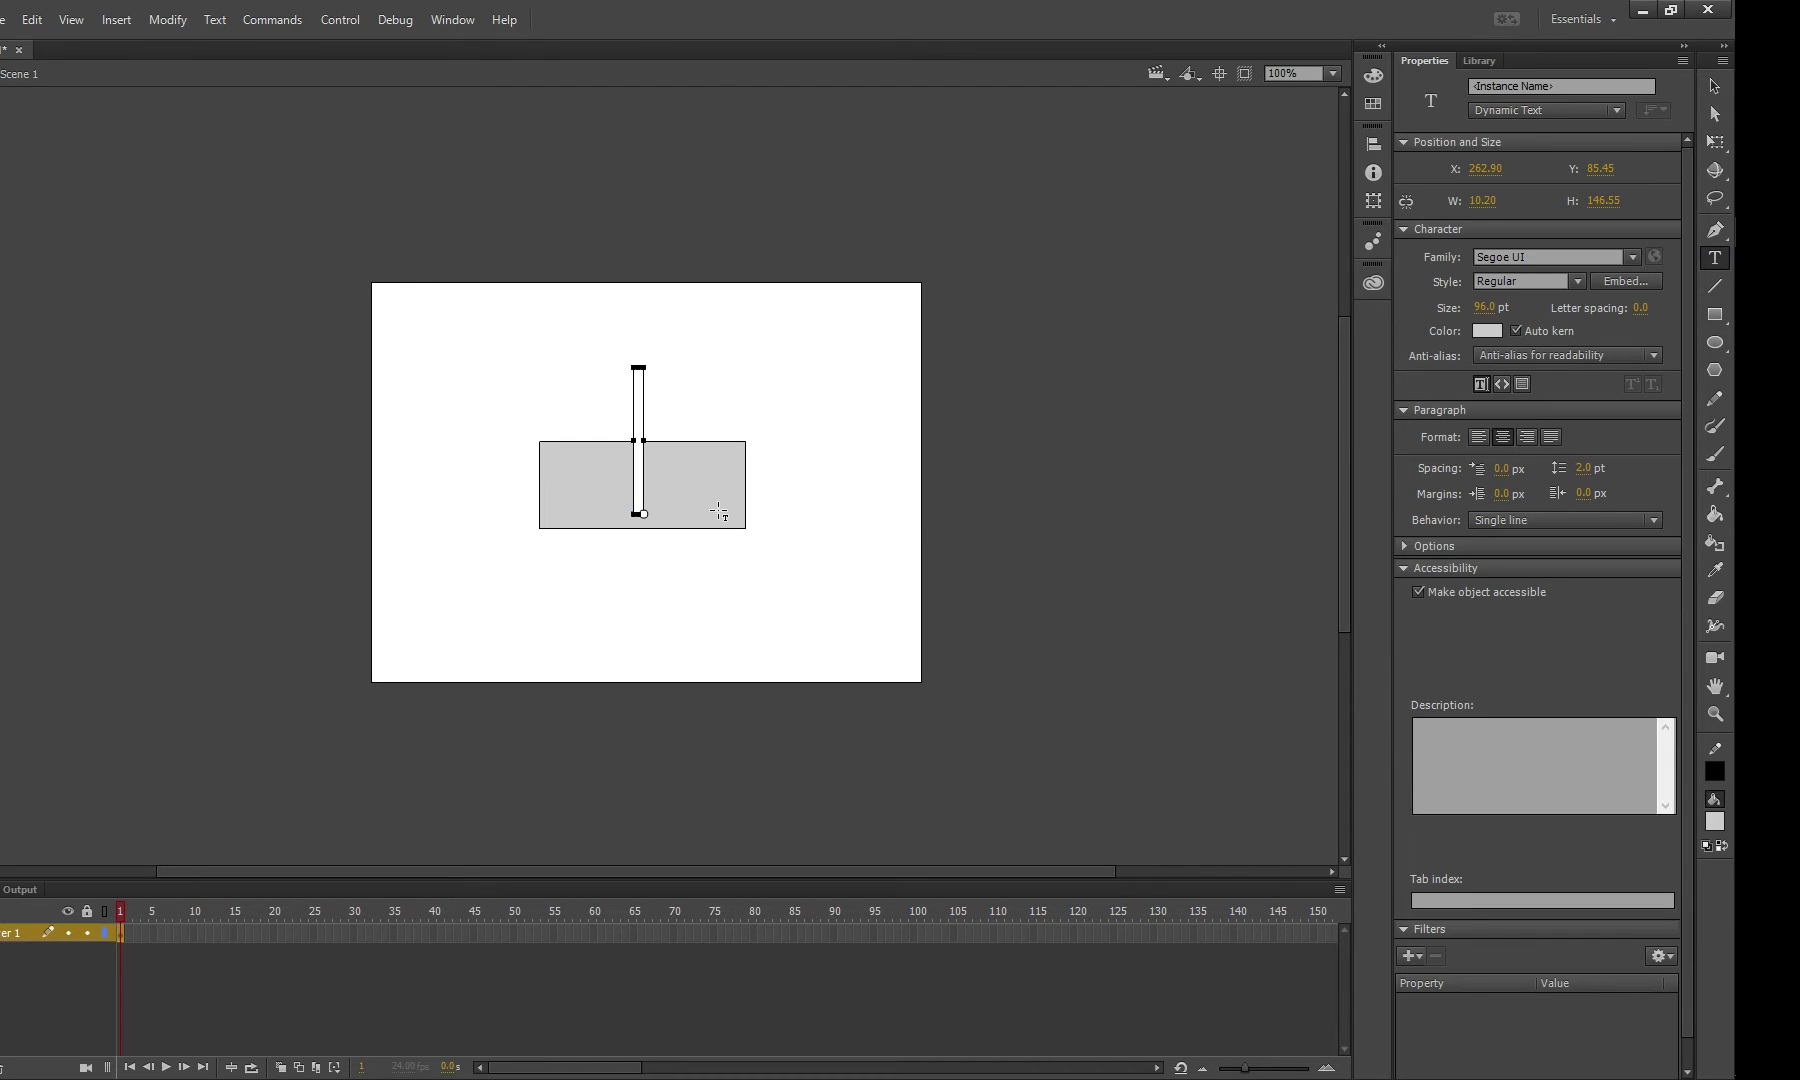
type("Next")
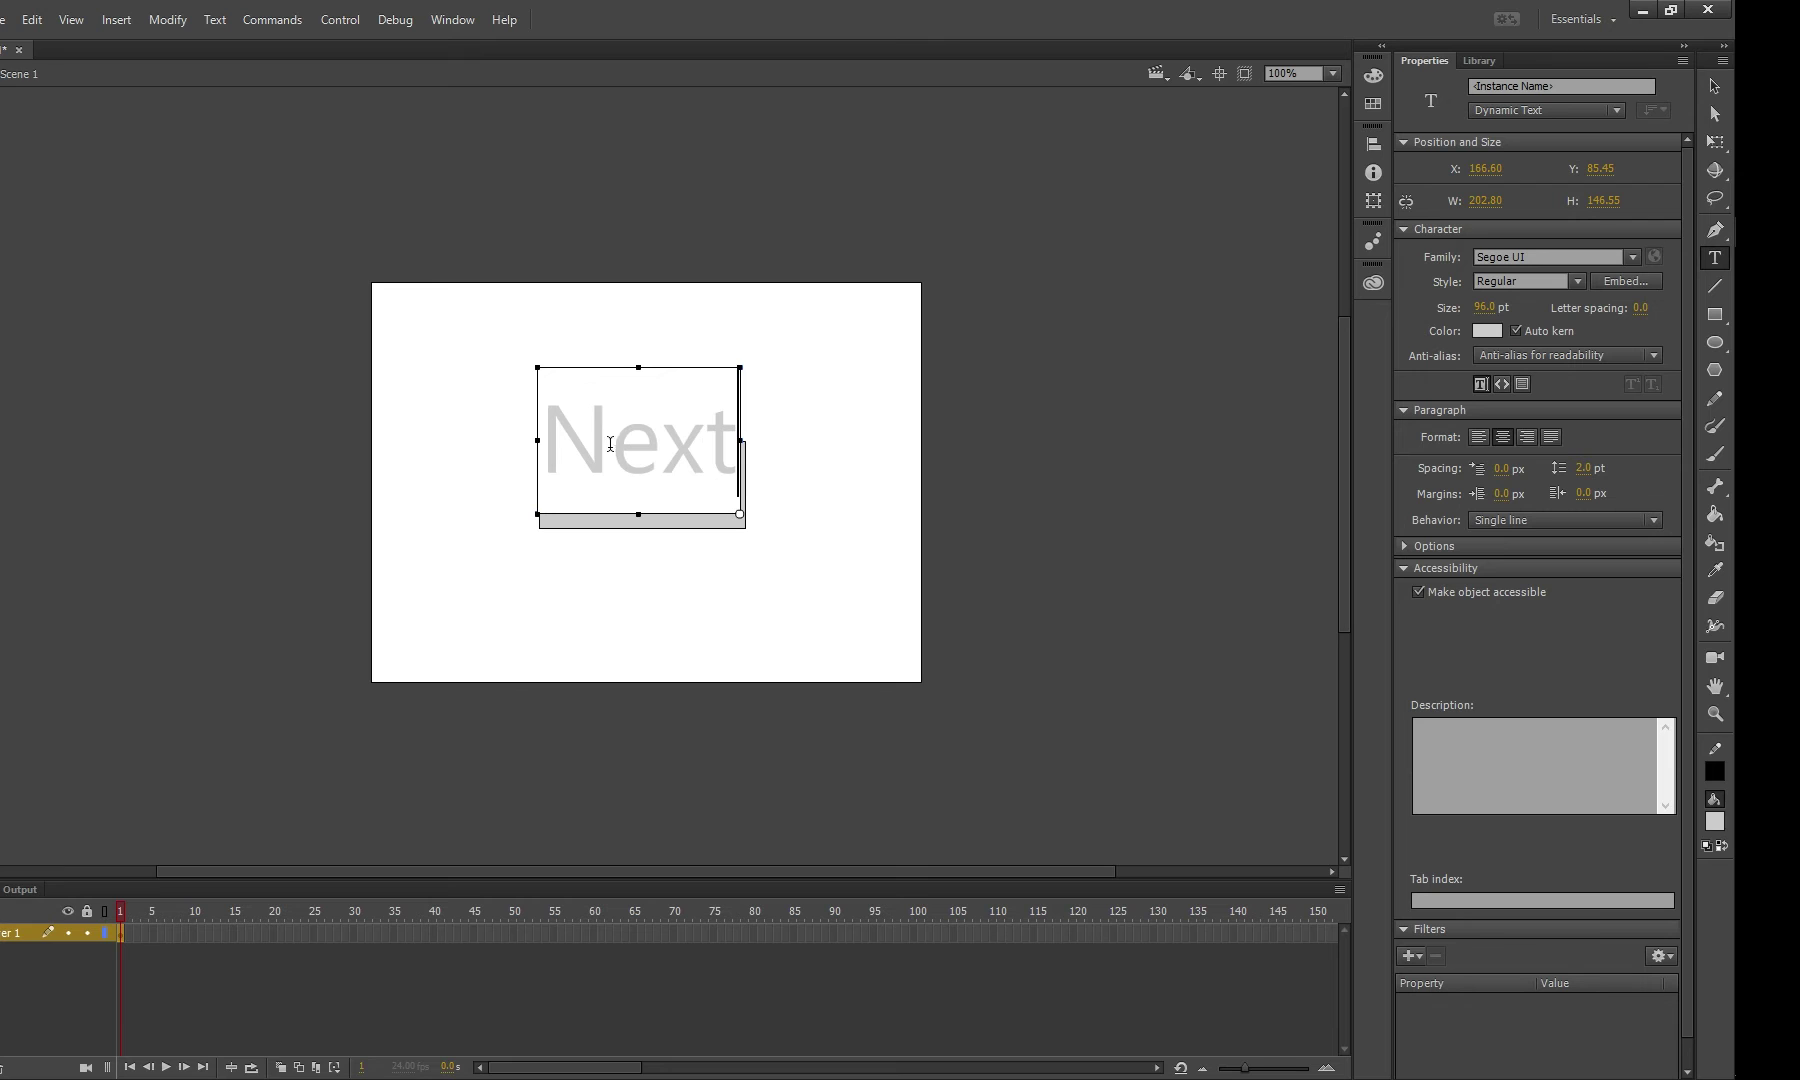
double_click(674, 443)
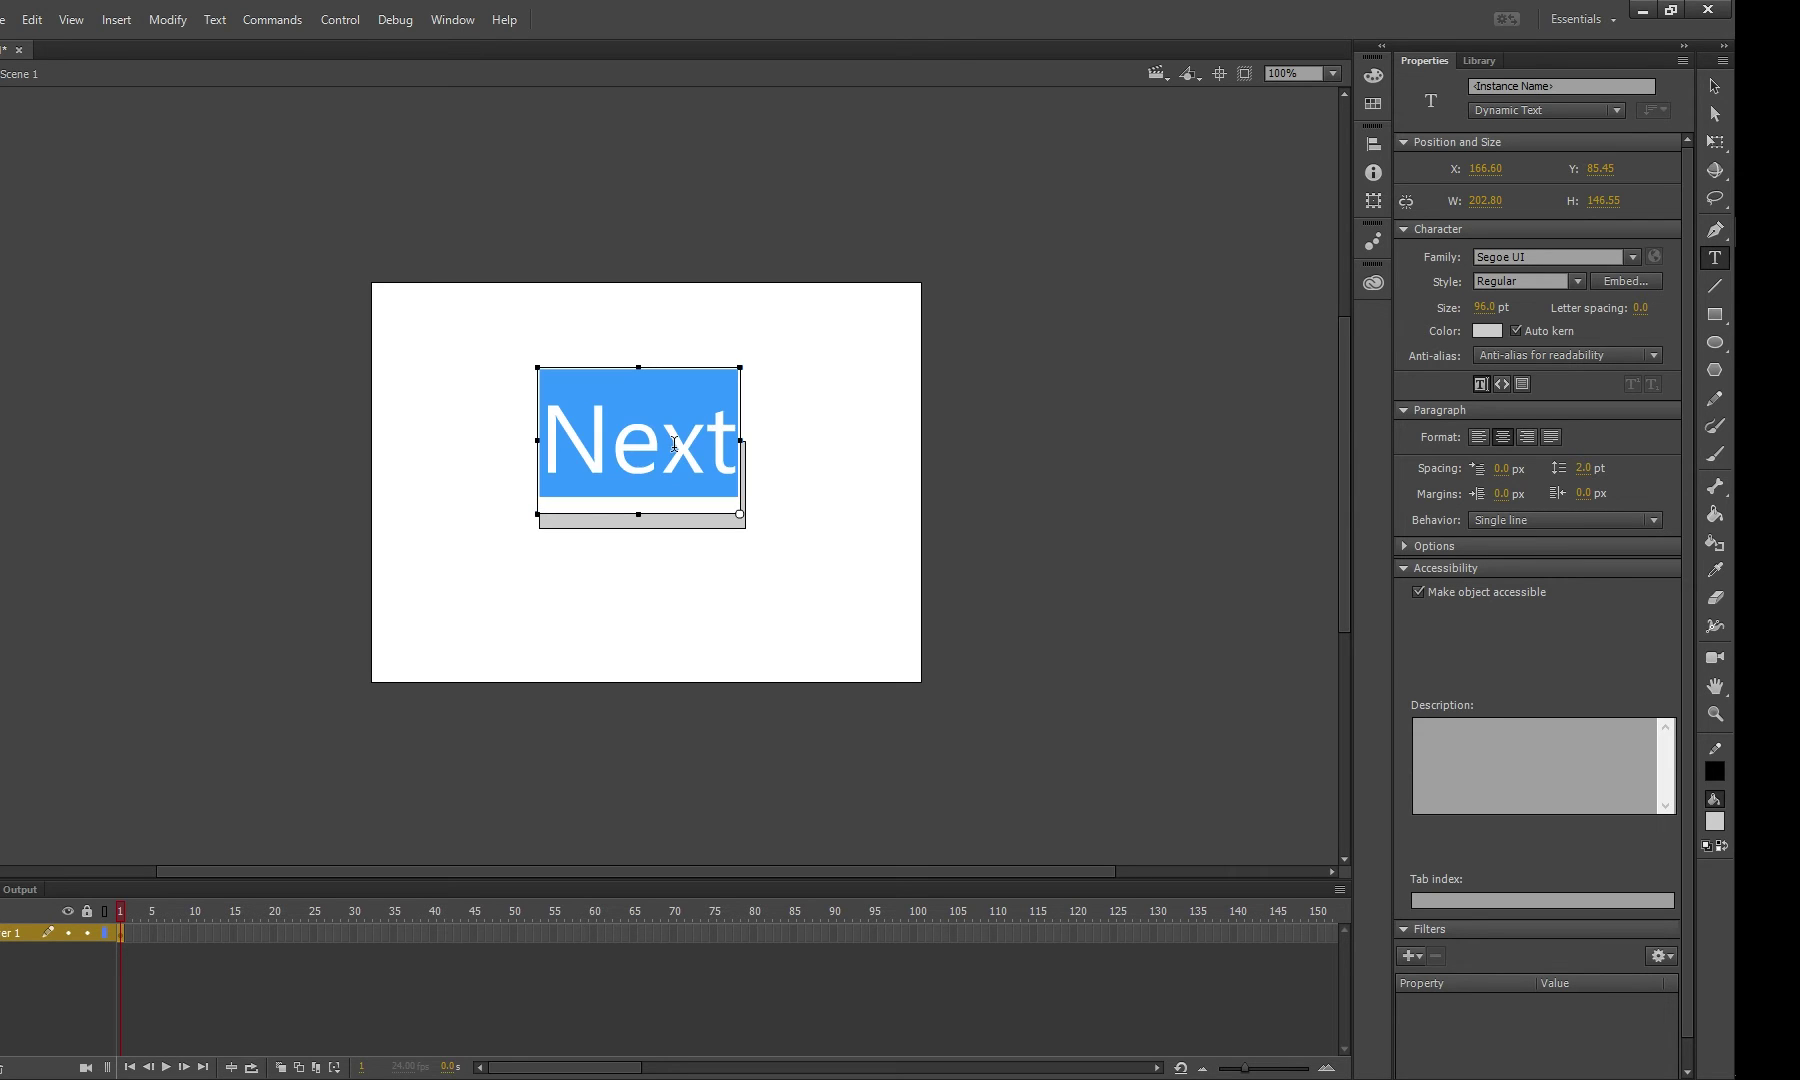
left_click(1487, 331)
left_click(1192, 396)
left_click_drag(1486, 309, 1447, 311)
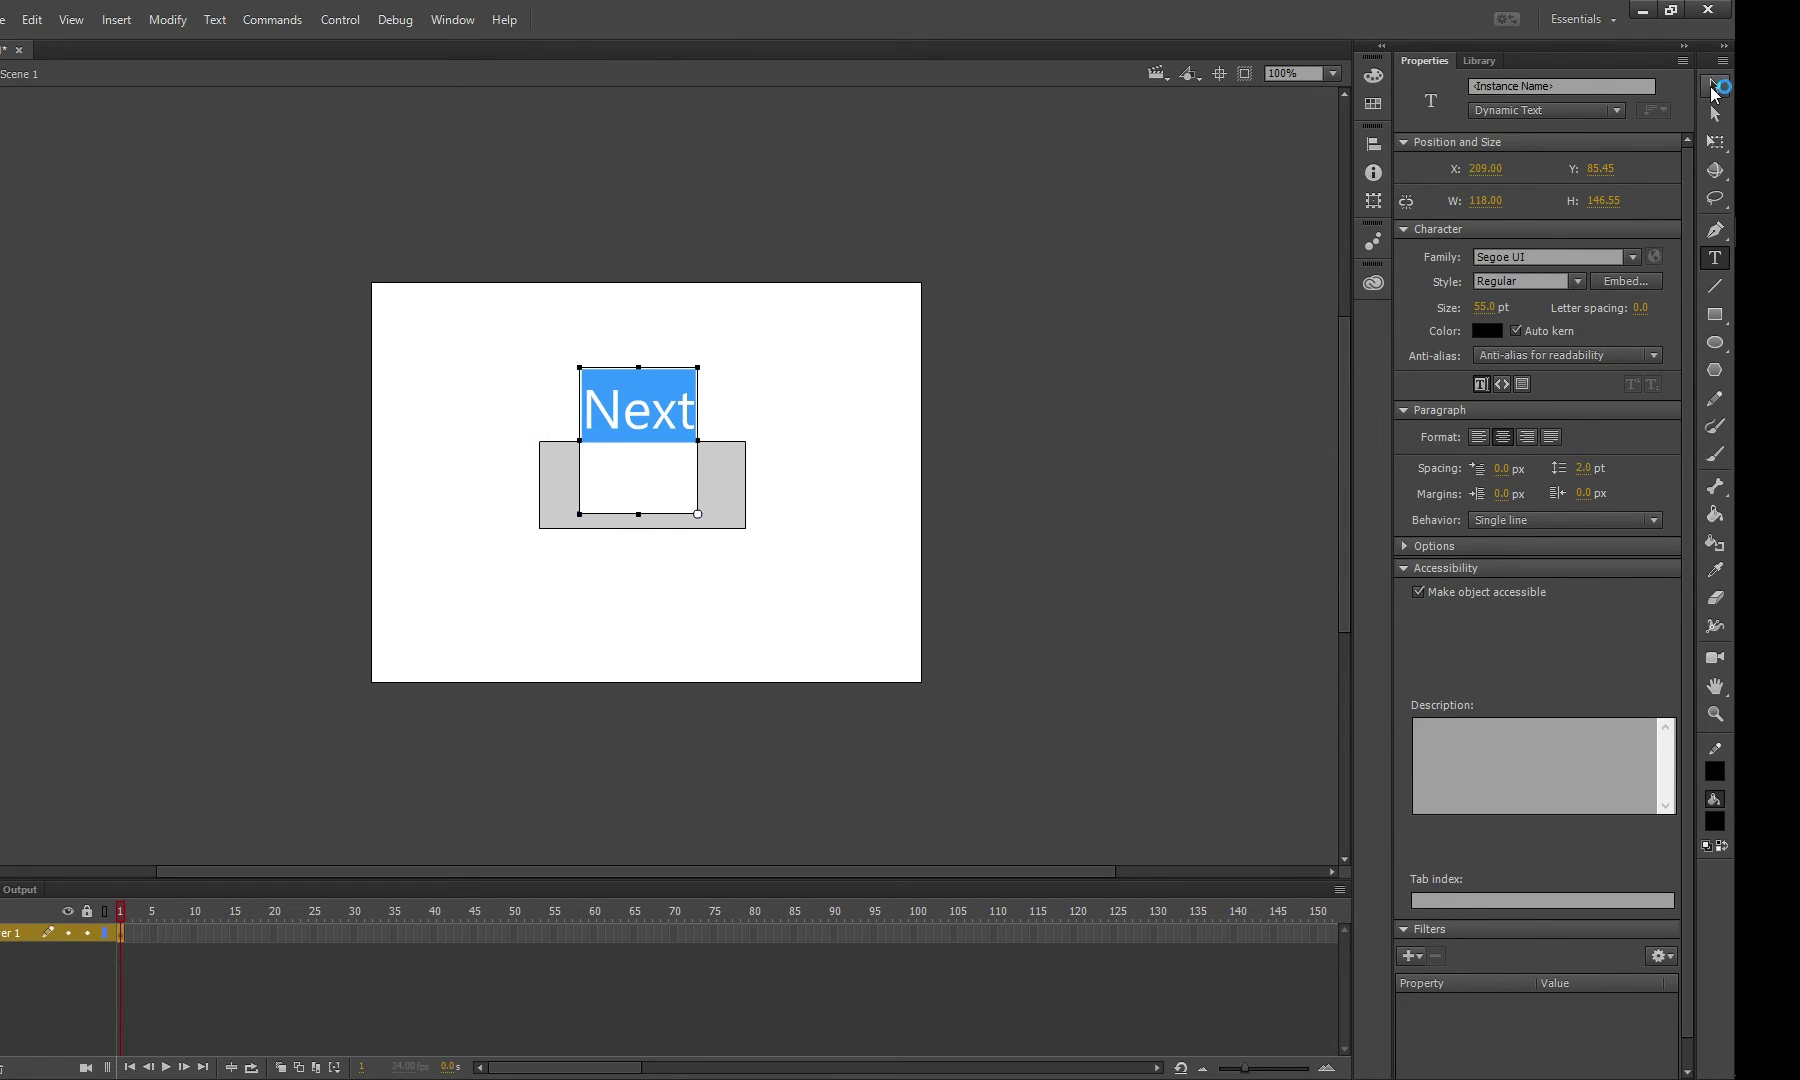
- Move the Next text onto the grey rectangle, fit its box, and make it Static Text
left_click(1715, 86)
left_click_drag(673, 403, 684, 476)
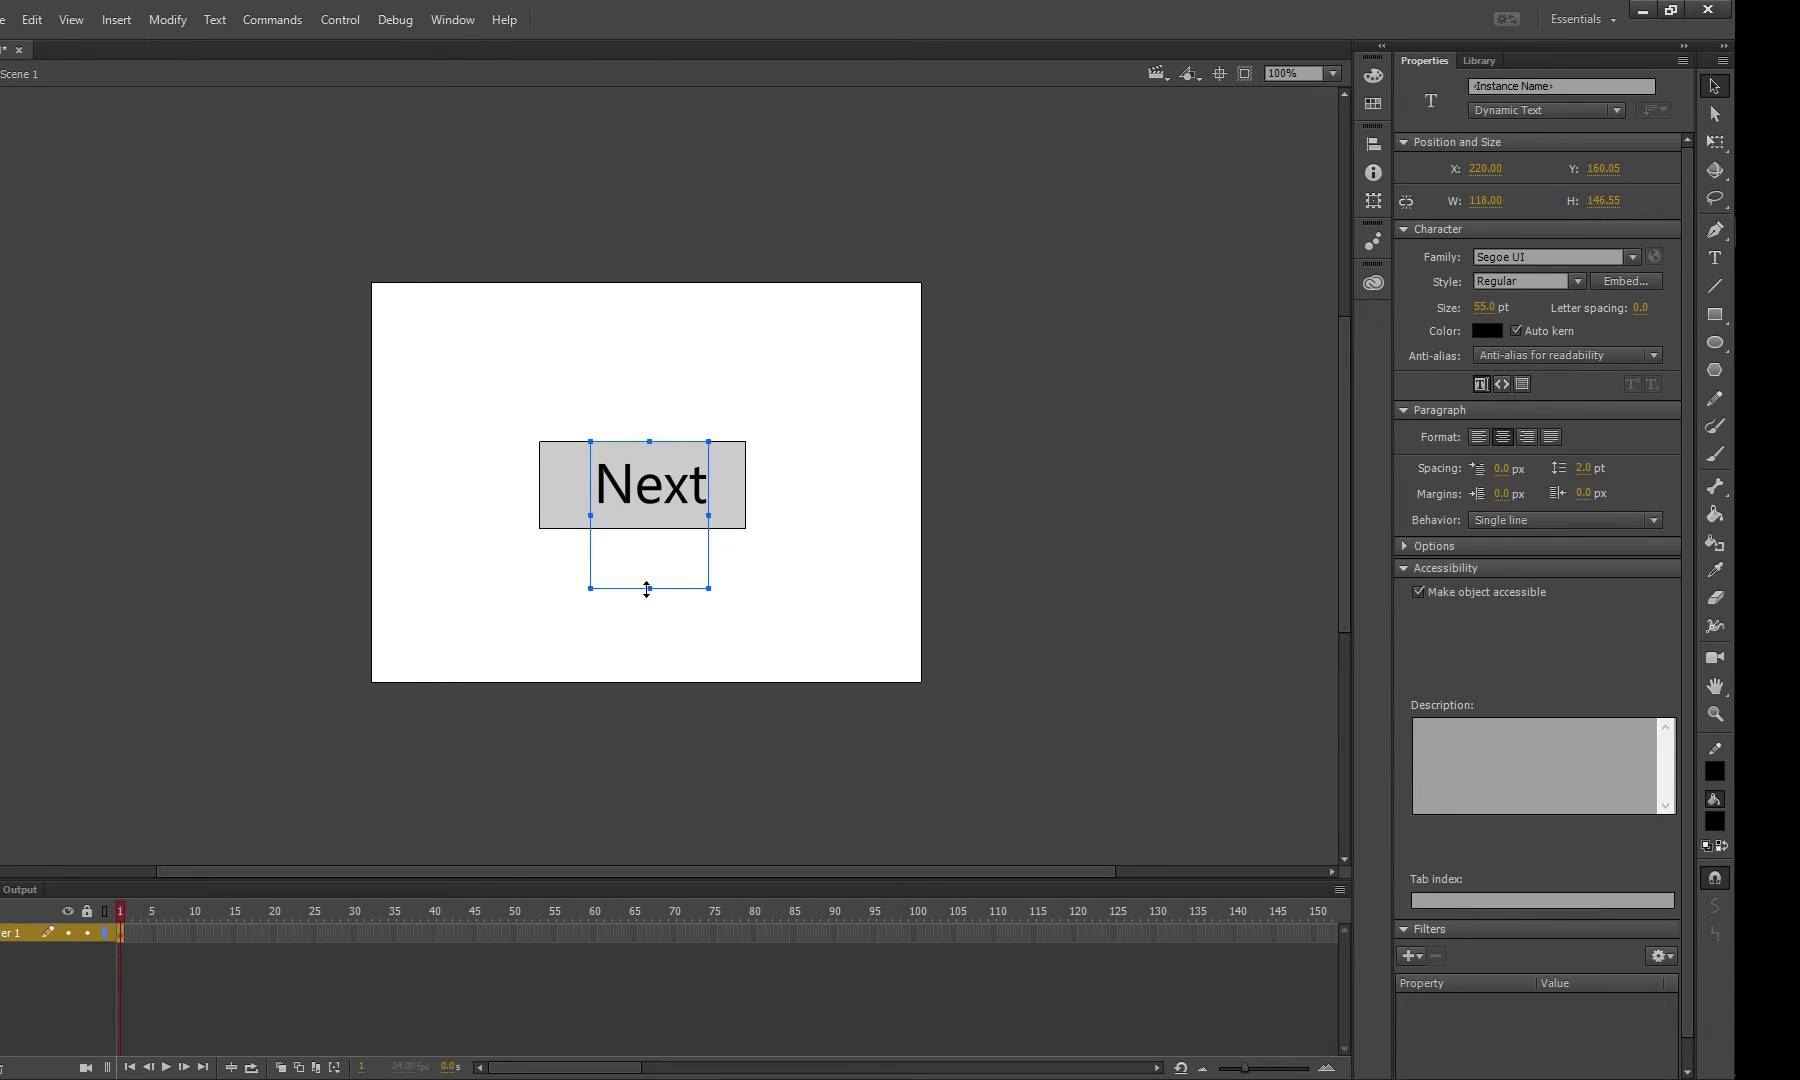
left_click_drag(649, 588, 657, 496)
left_click(1524, 111)
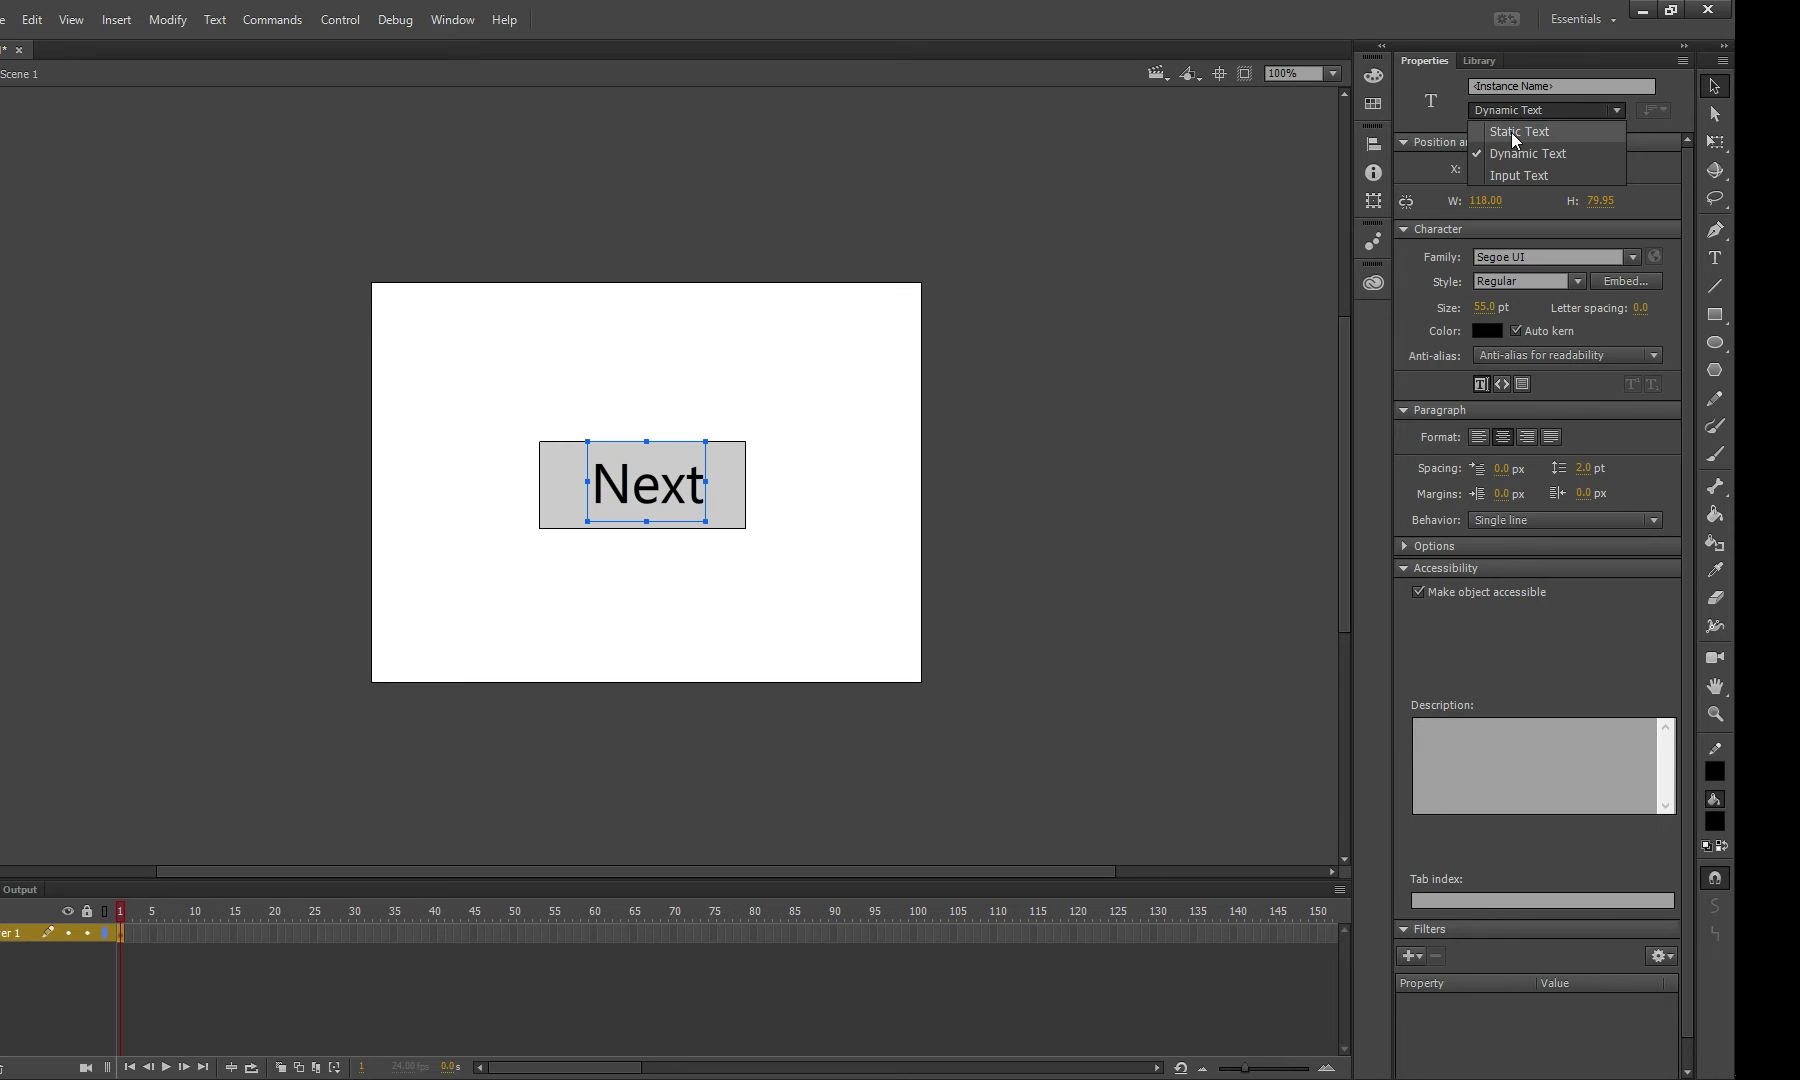
left_click(1510, 132)
- Select the Next text and grey rectangle together with a marquee
left_click(407, 366)
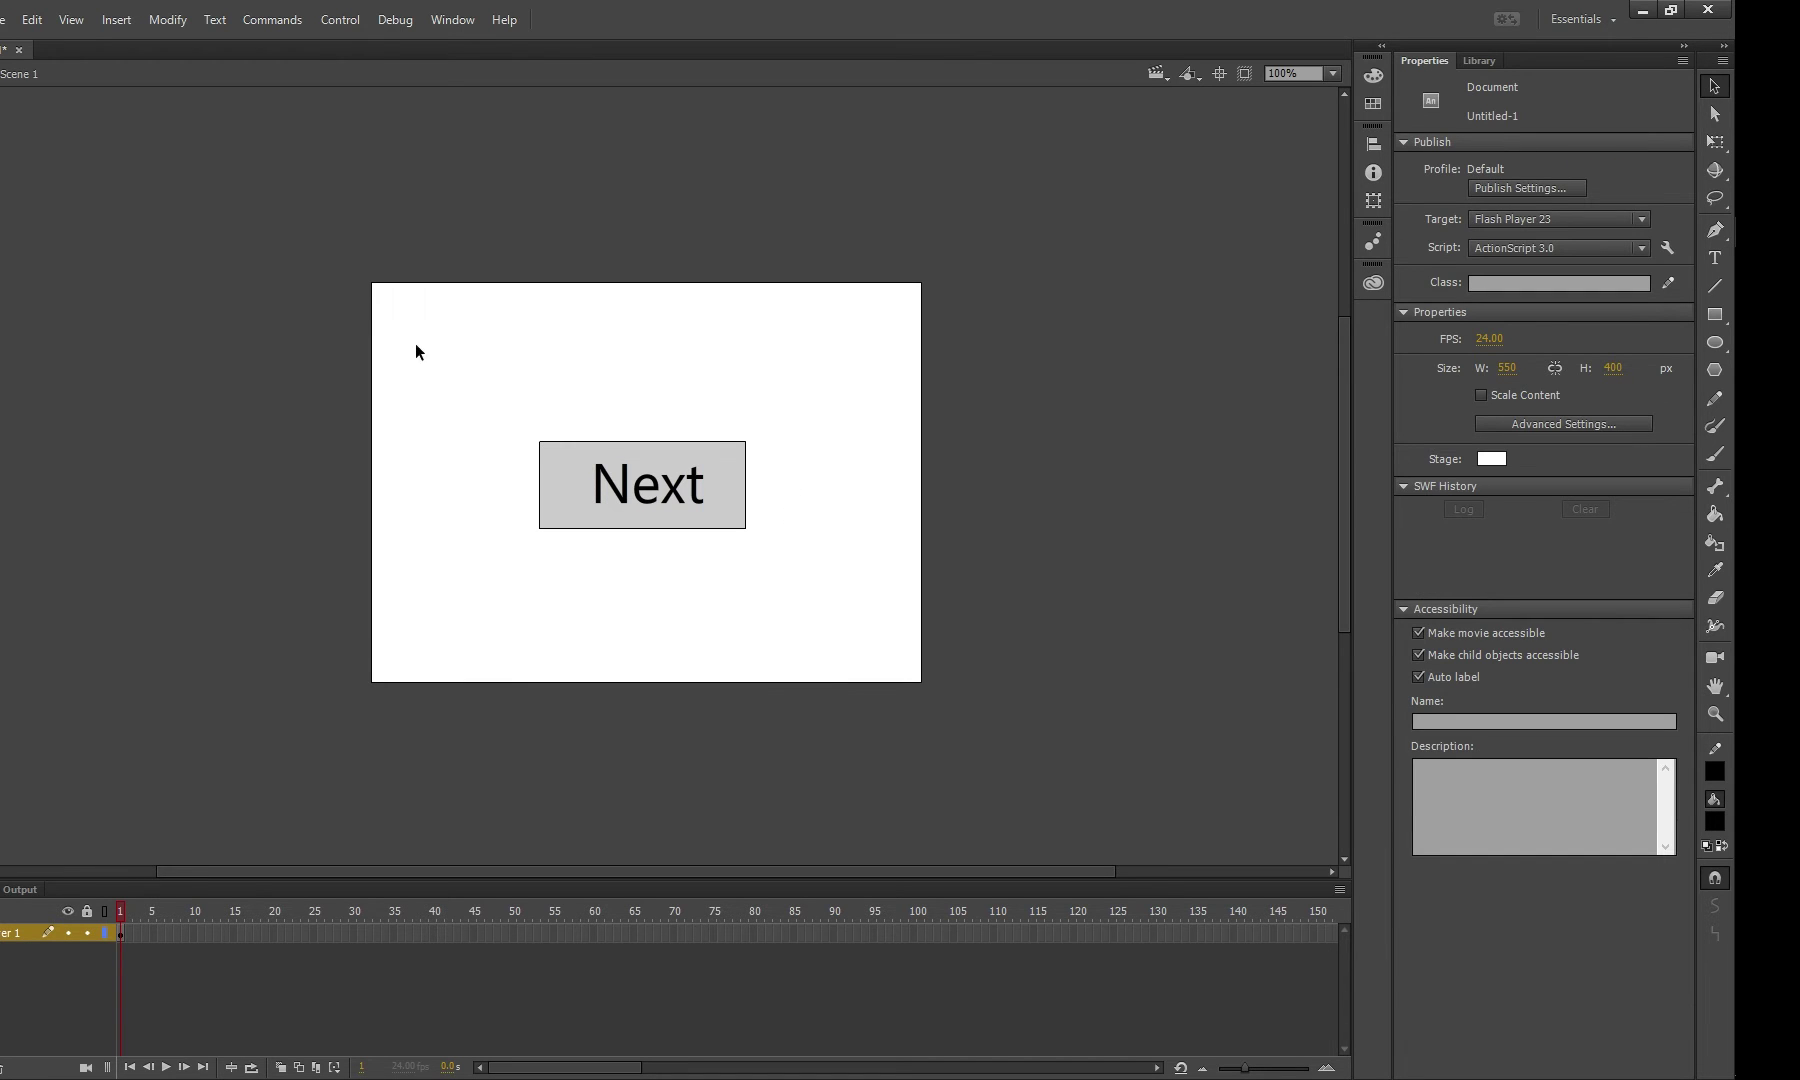
left_click(660, 495)
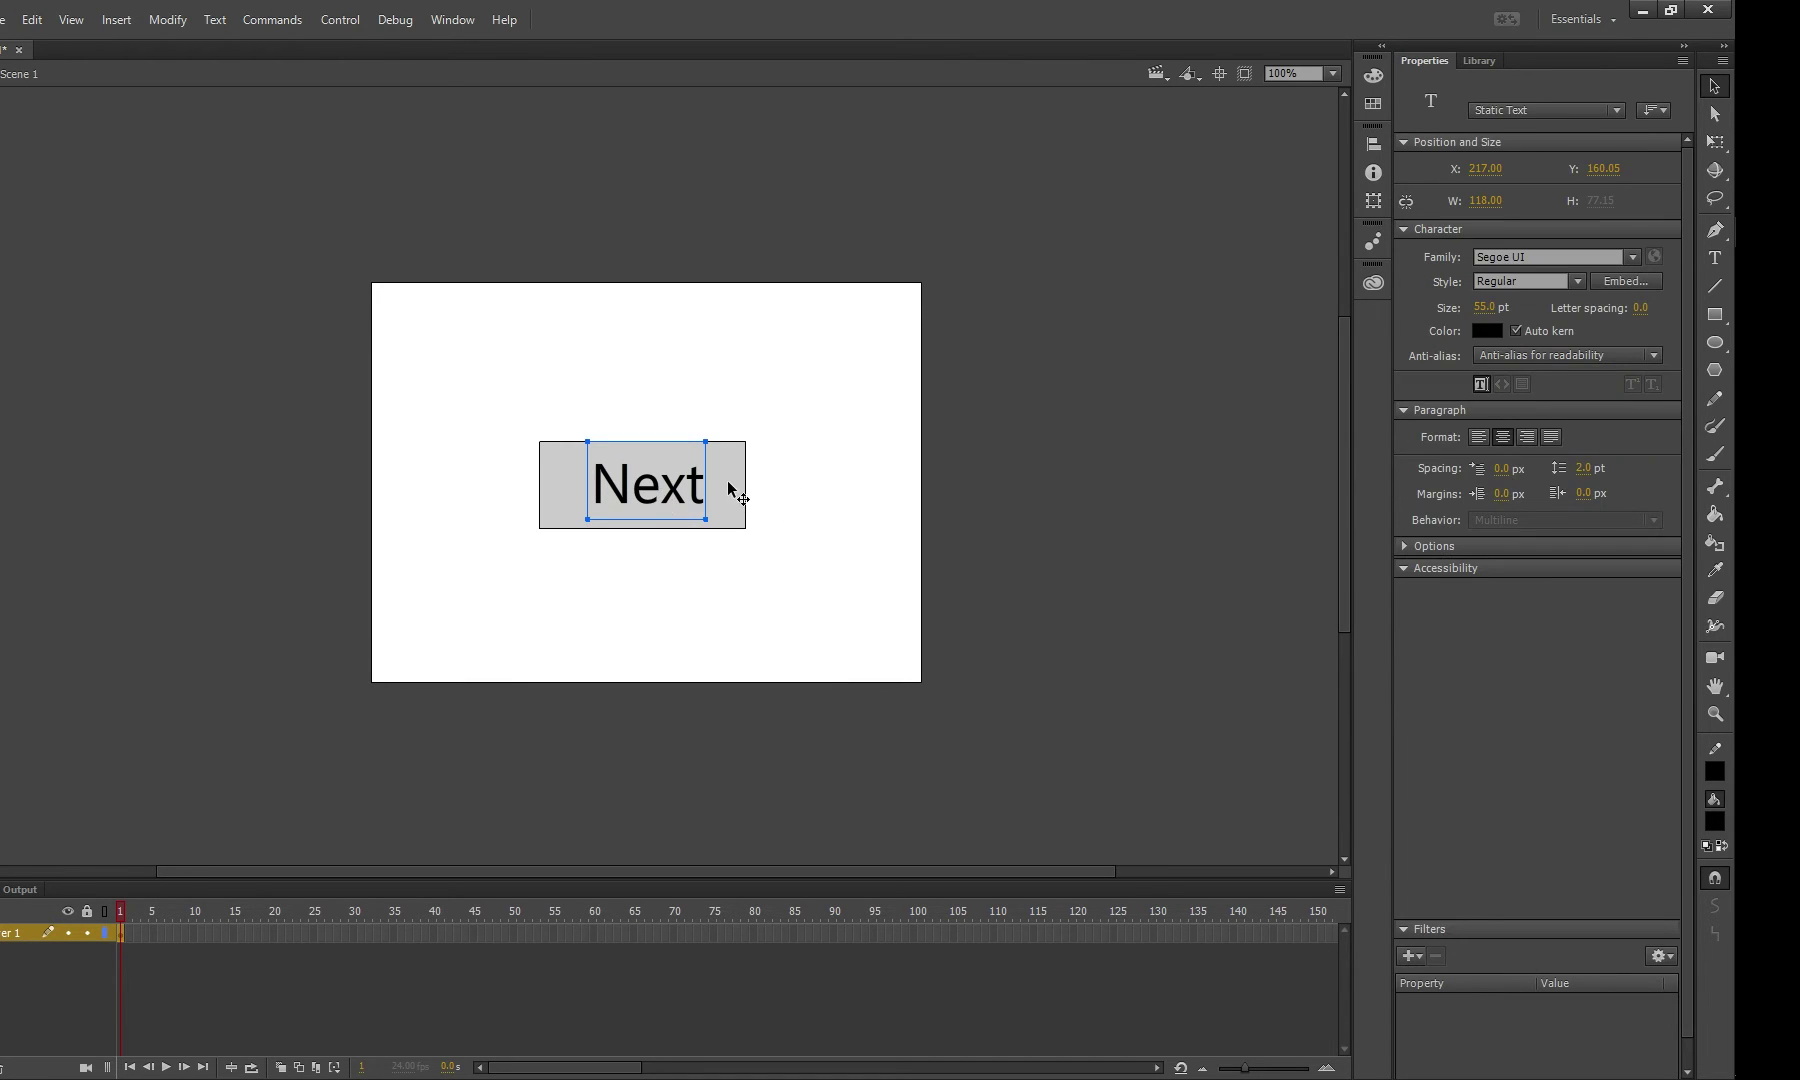
left_click(727, 480, "shift")
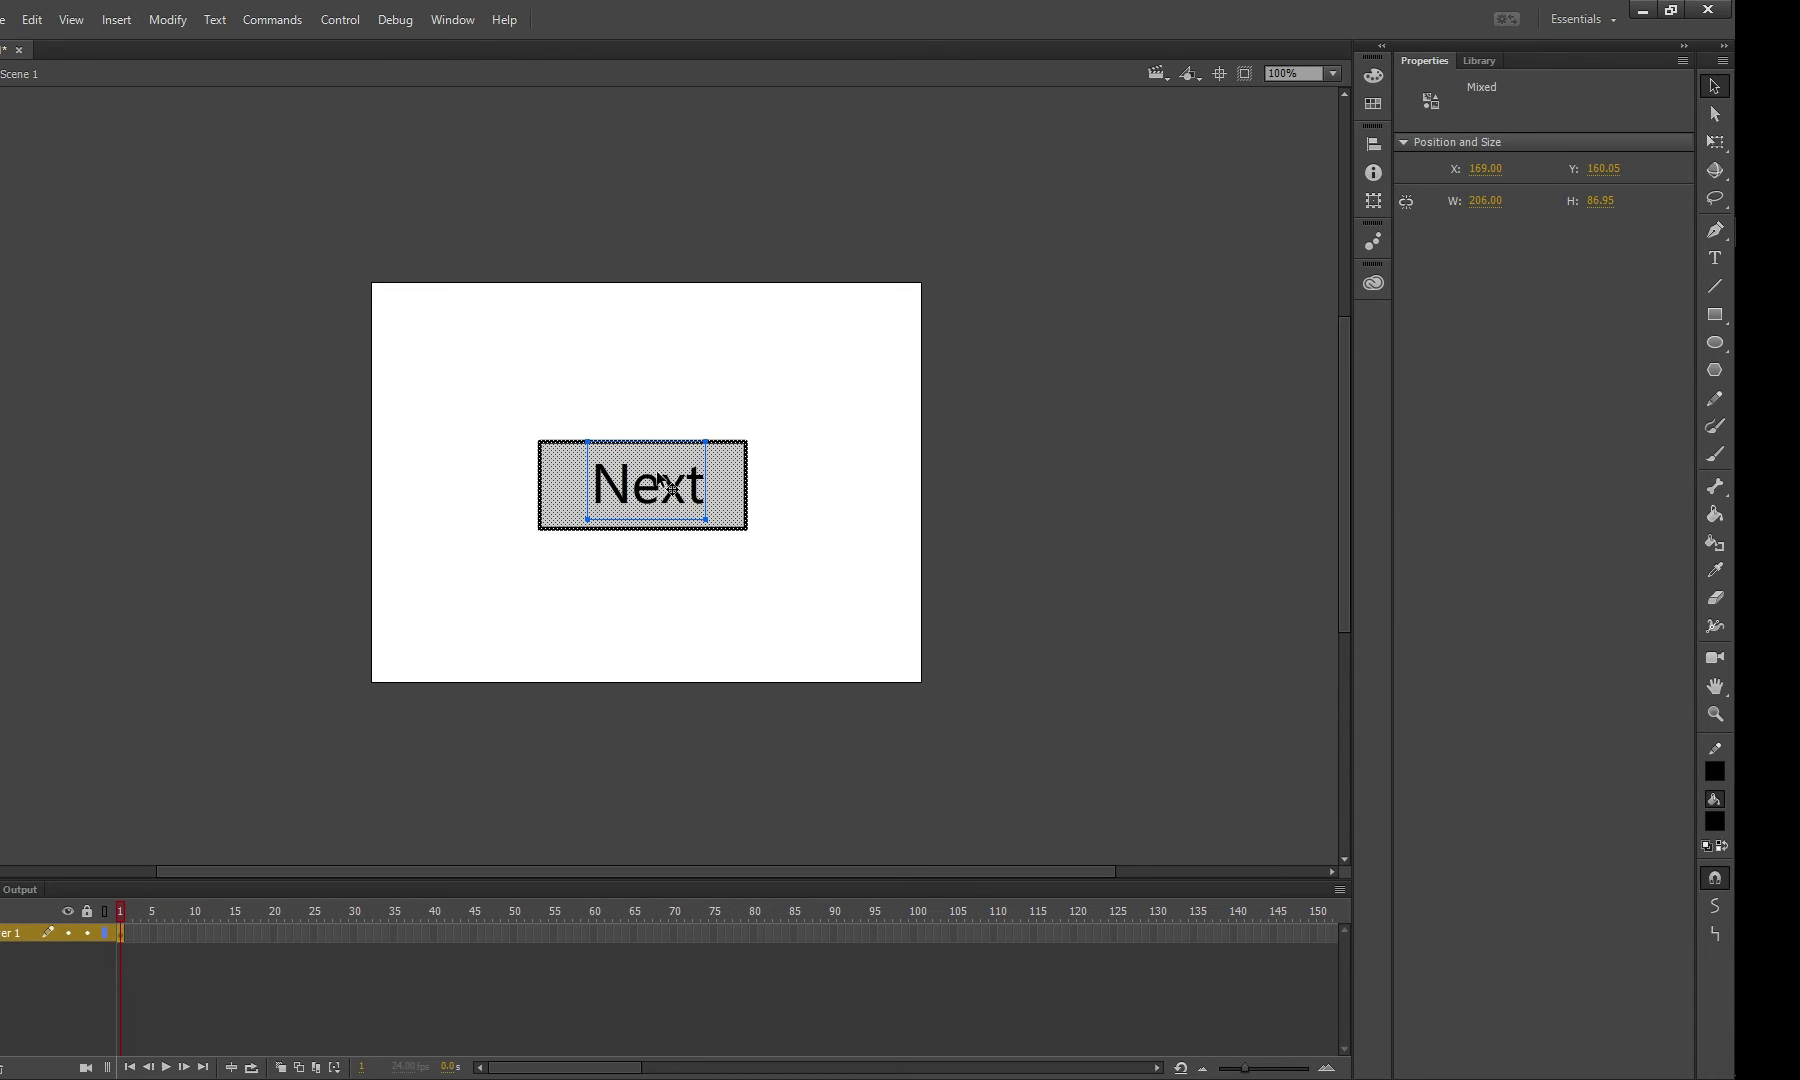
left_click(747, 487, "shift")
left_click(809, 482)
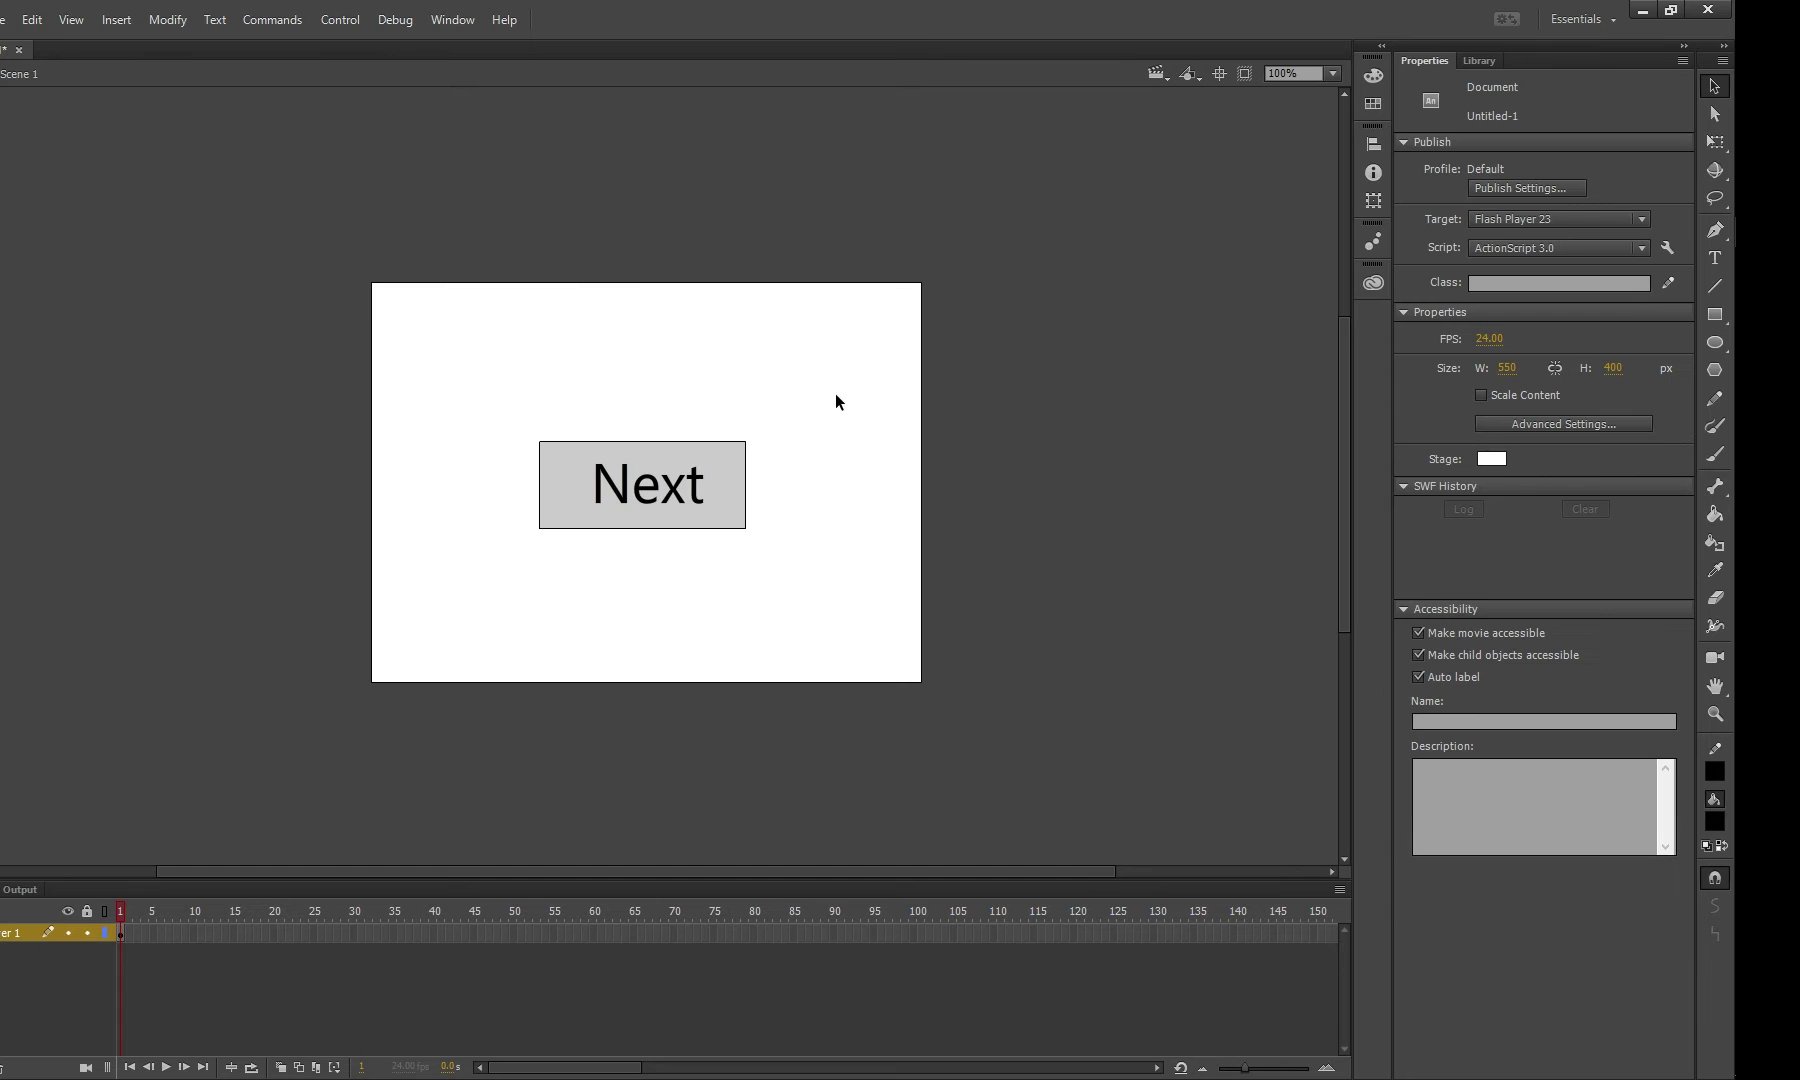
mouse_move(841, 377)
left_mouse_down()
mouse_move(769, 499)
mouse_move(436, 581)
left_mouse_up()
- Convert the selected artwork into a Button symbol named nextBtn
right_click(638, 489)
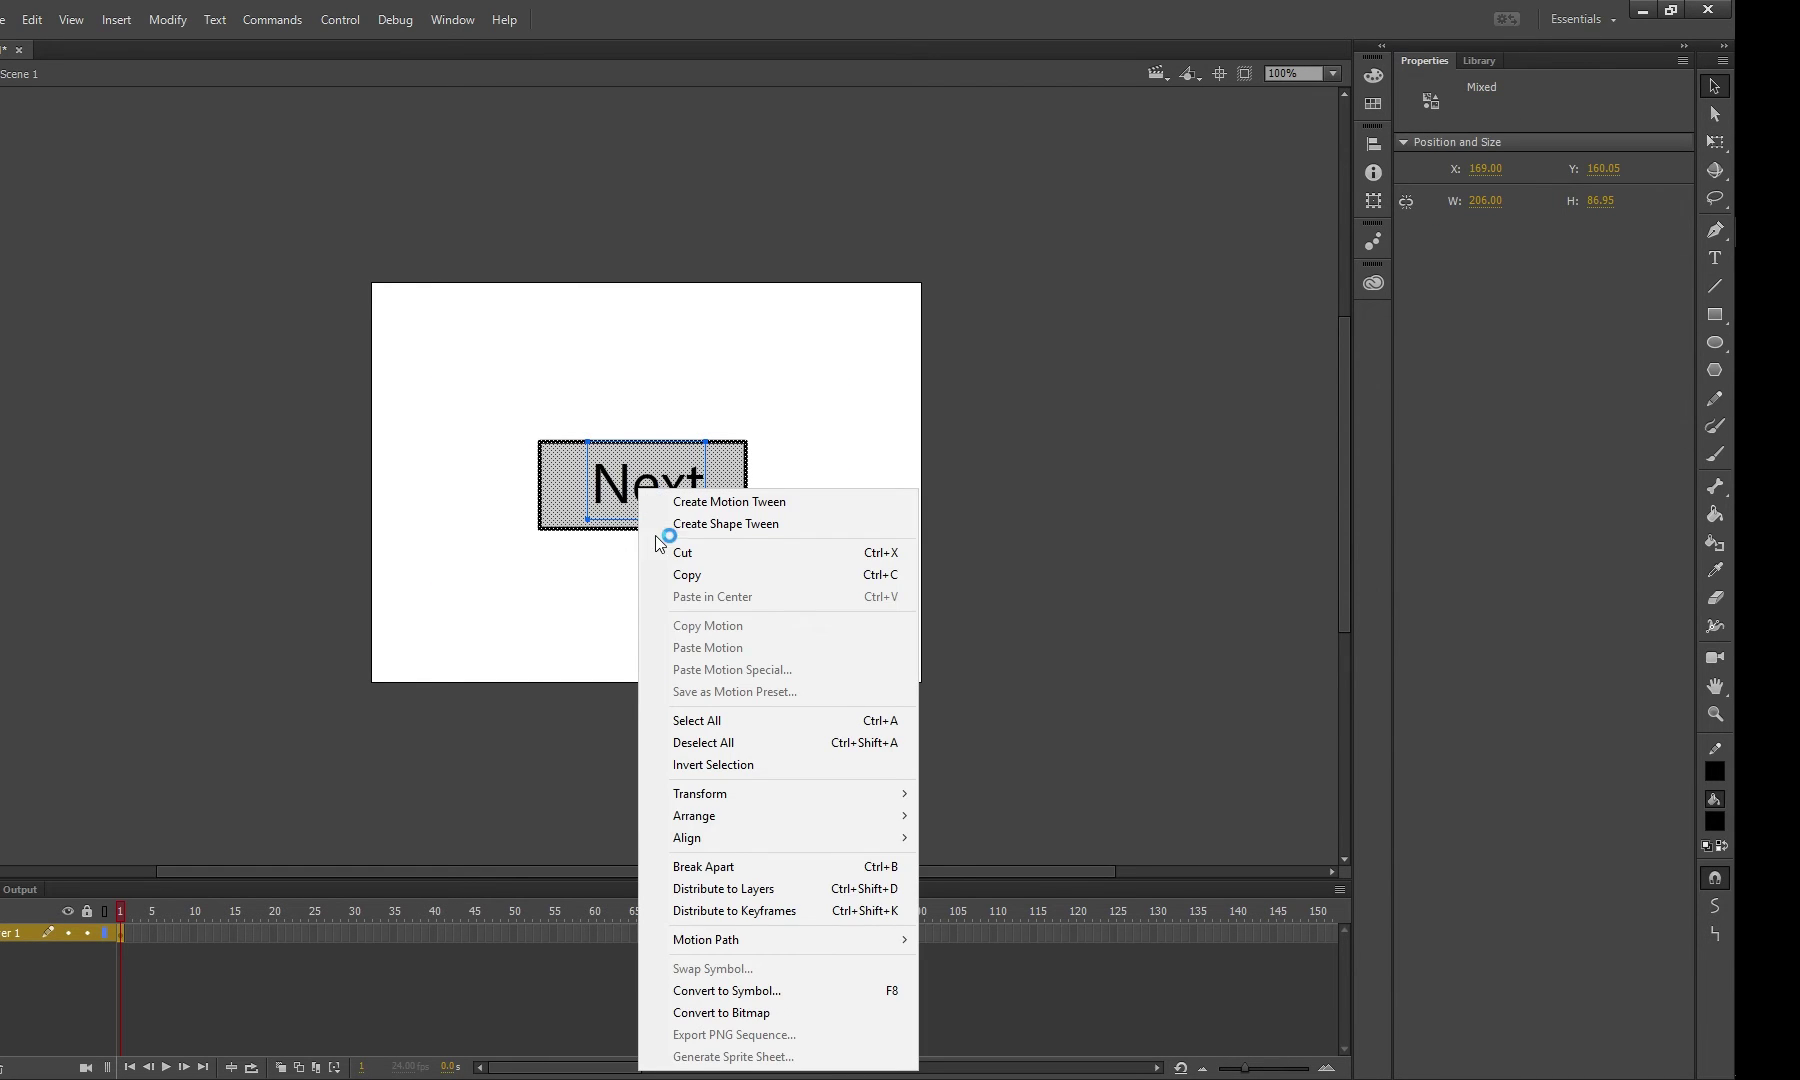
left_click(788, 990)
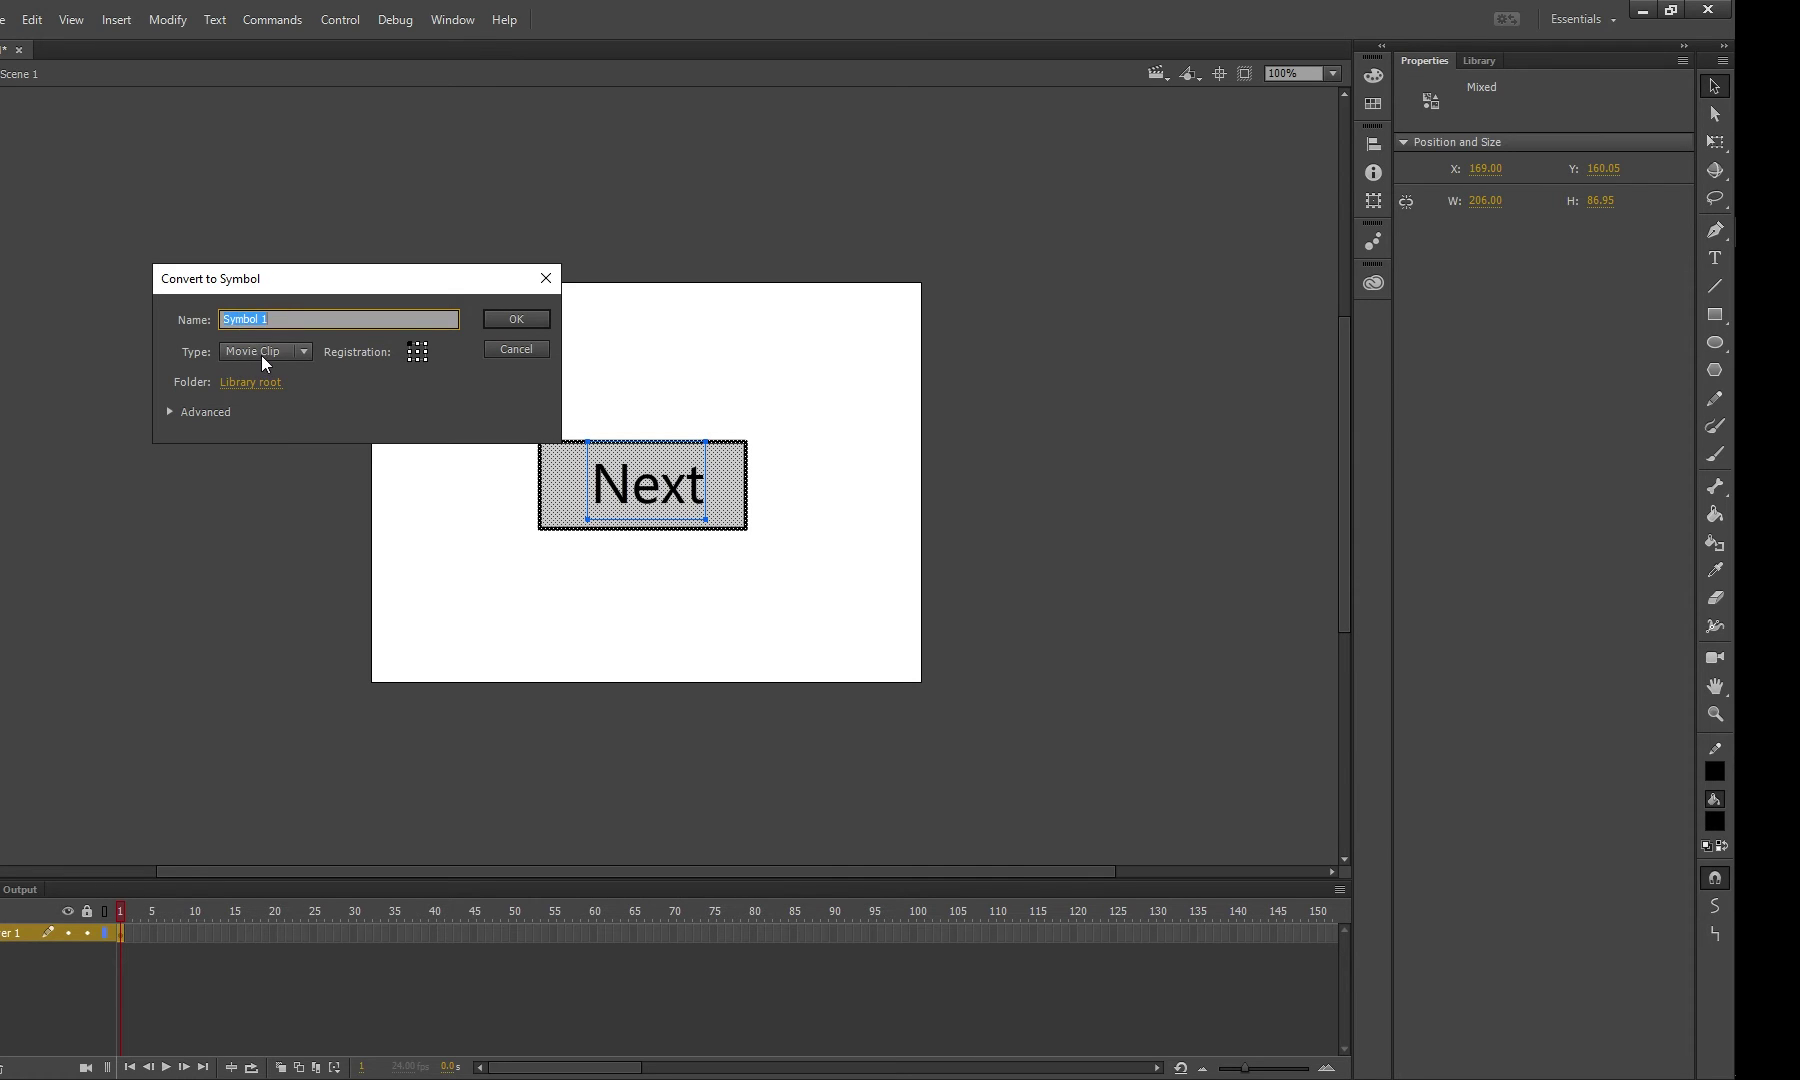
left_click(262, 352)
left_click(260, 395)
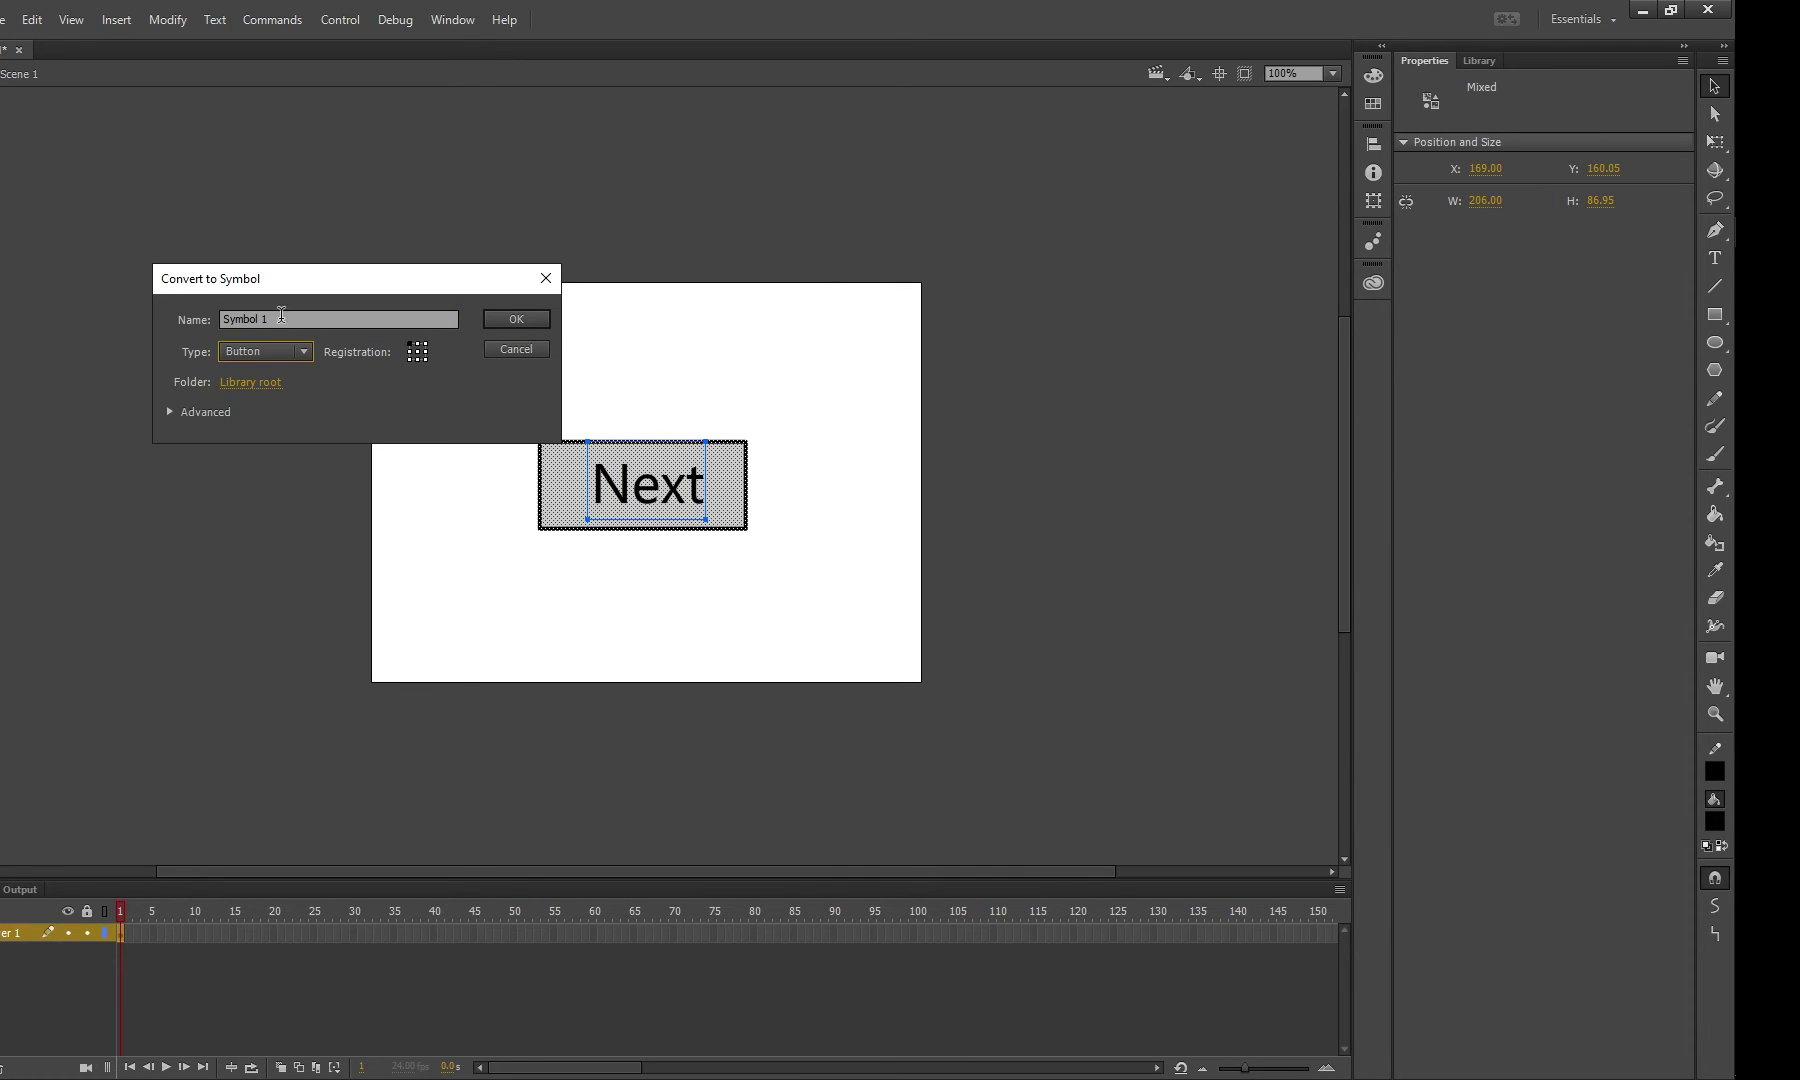
type("n")
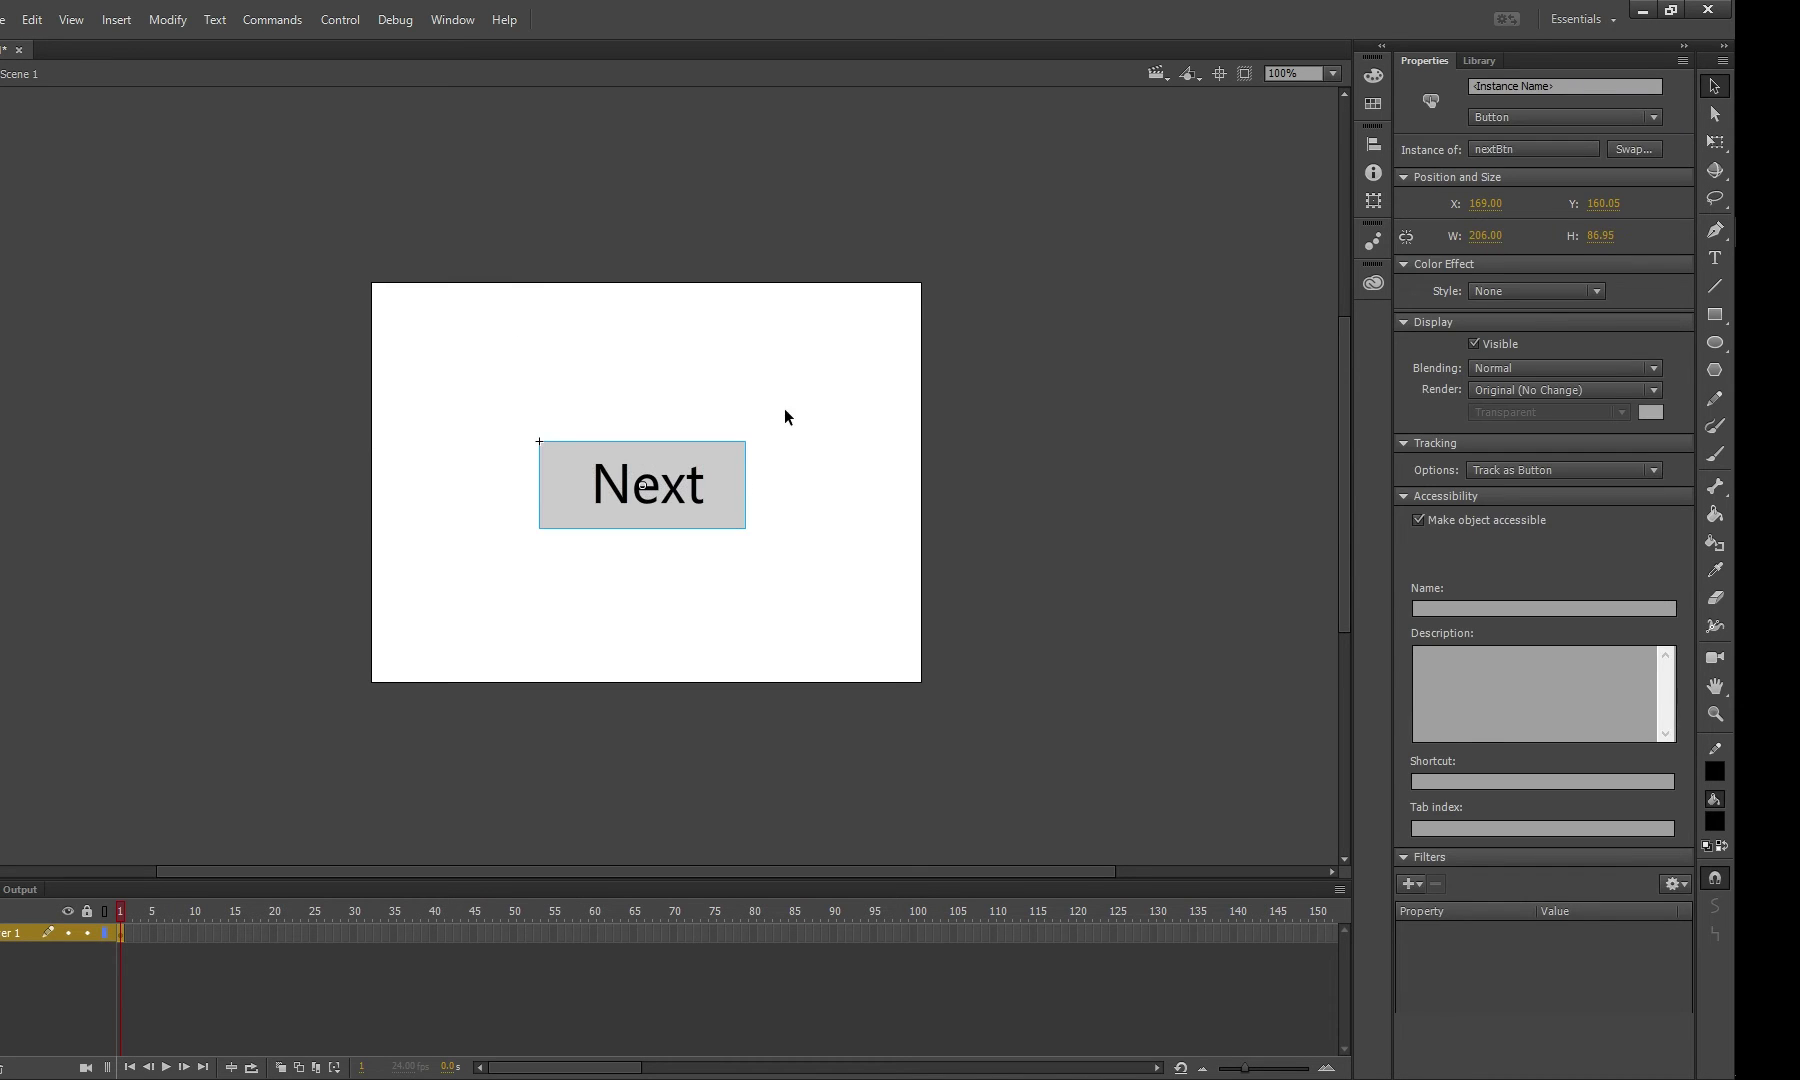
left_click(750, 481)
- Give the selected button instance the instance name nextBtn1
left_click(669, 487)
left_click(1511, 88)
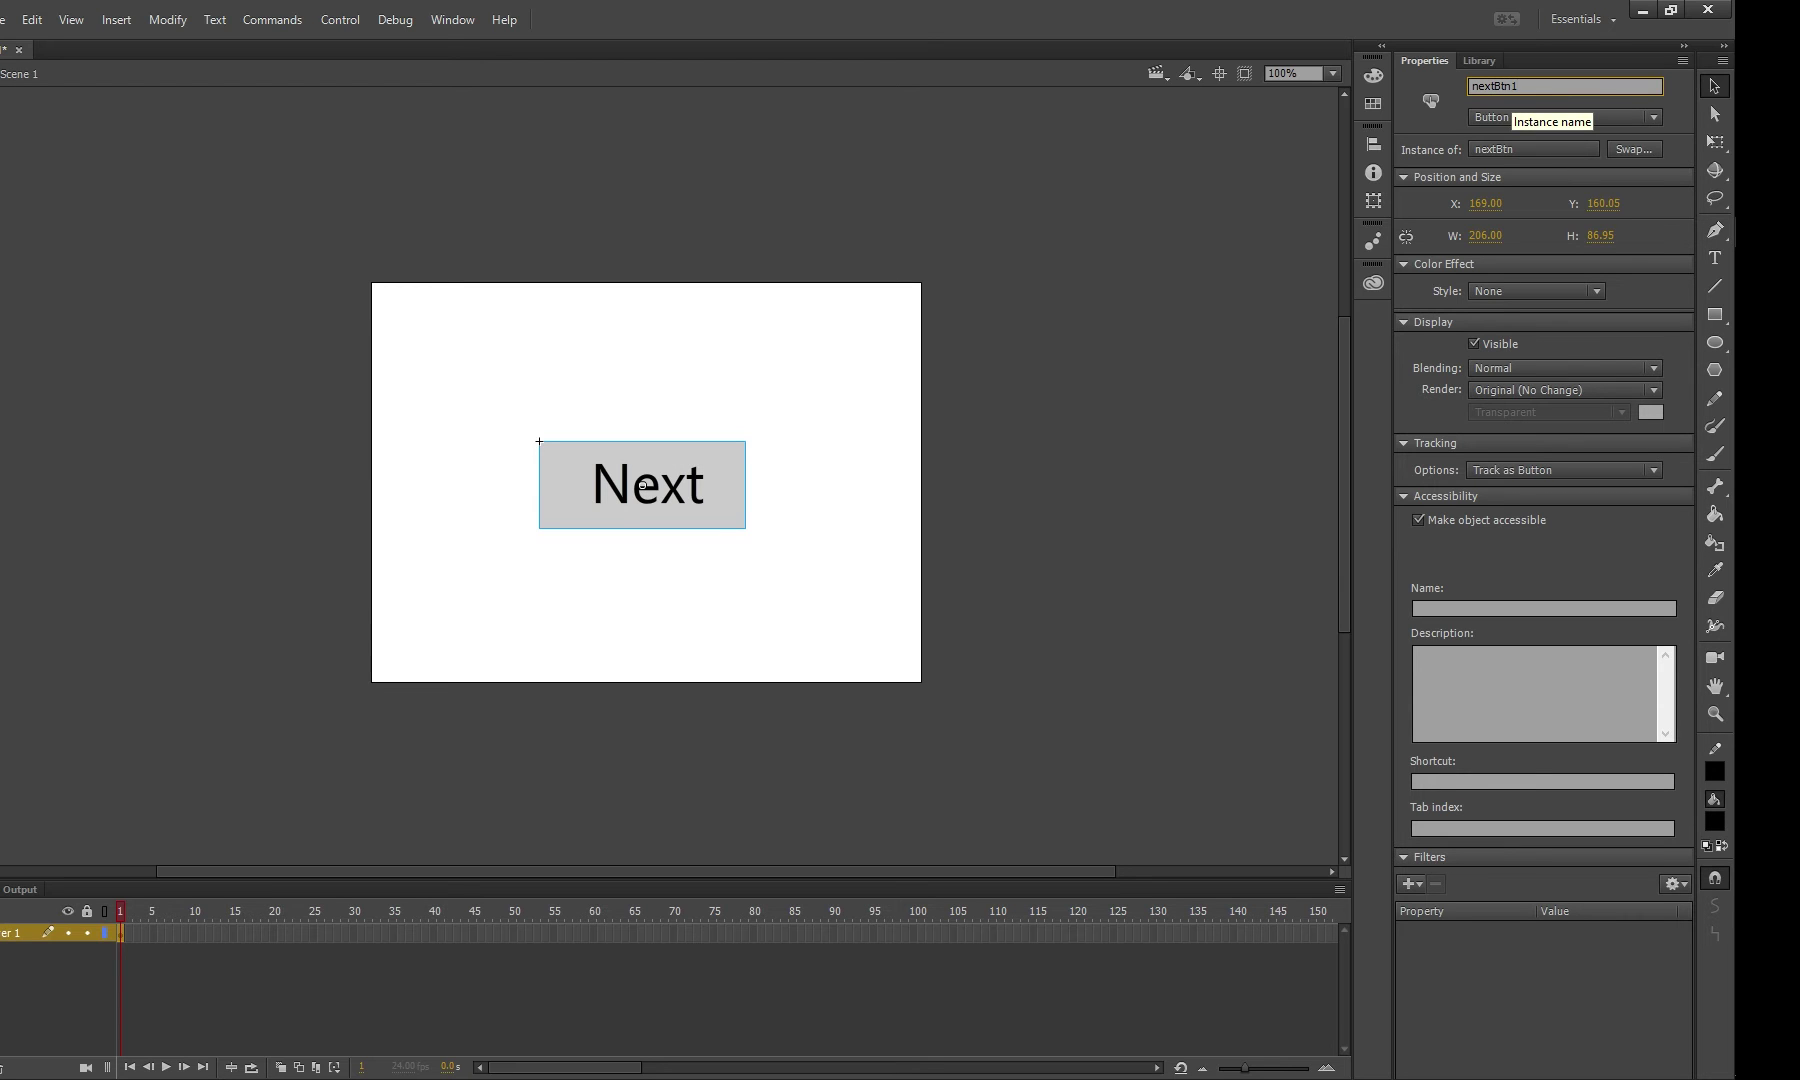
left_click(1171, 287)
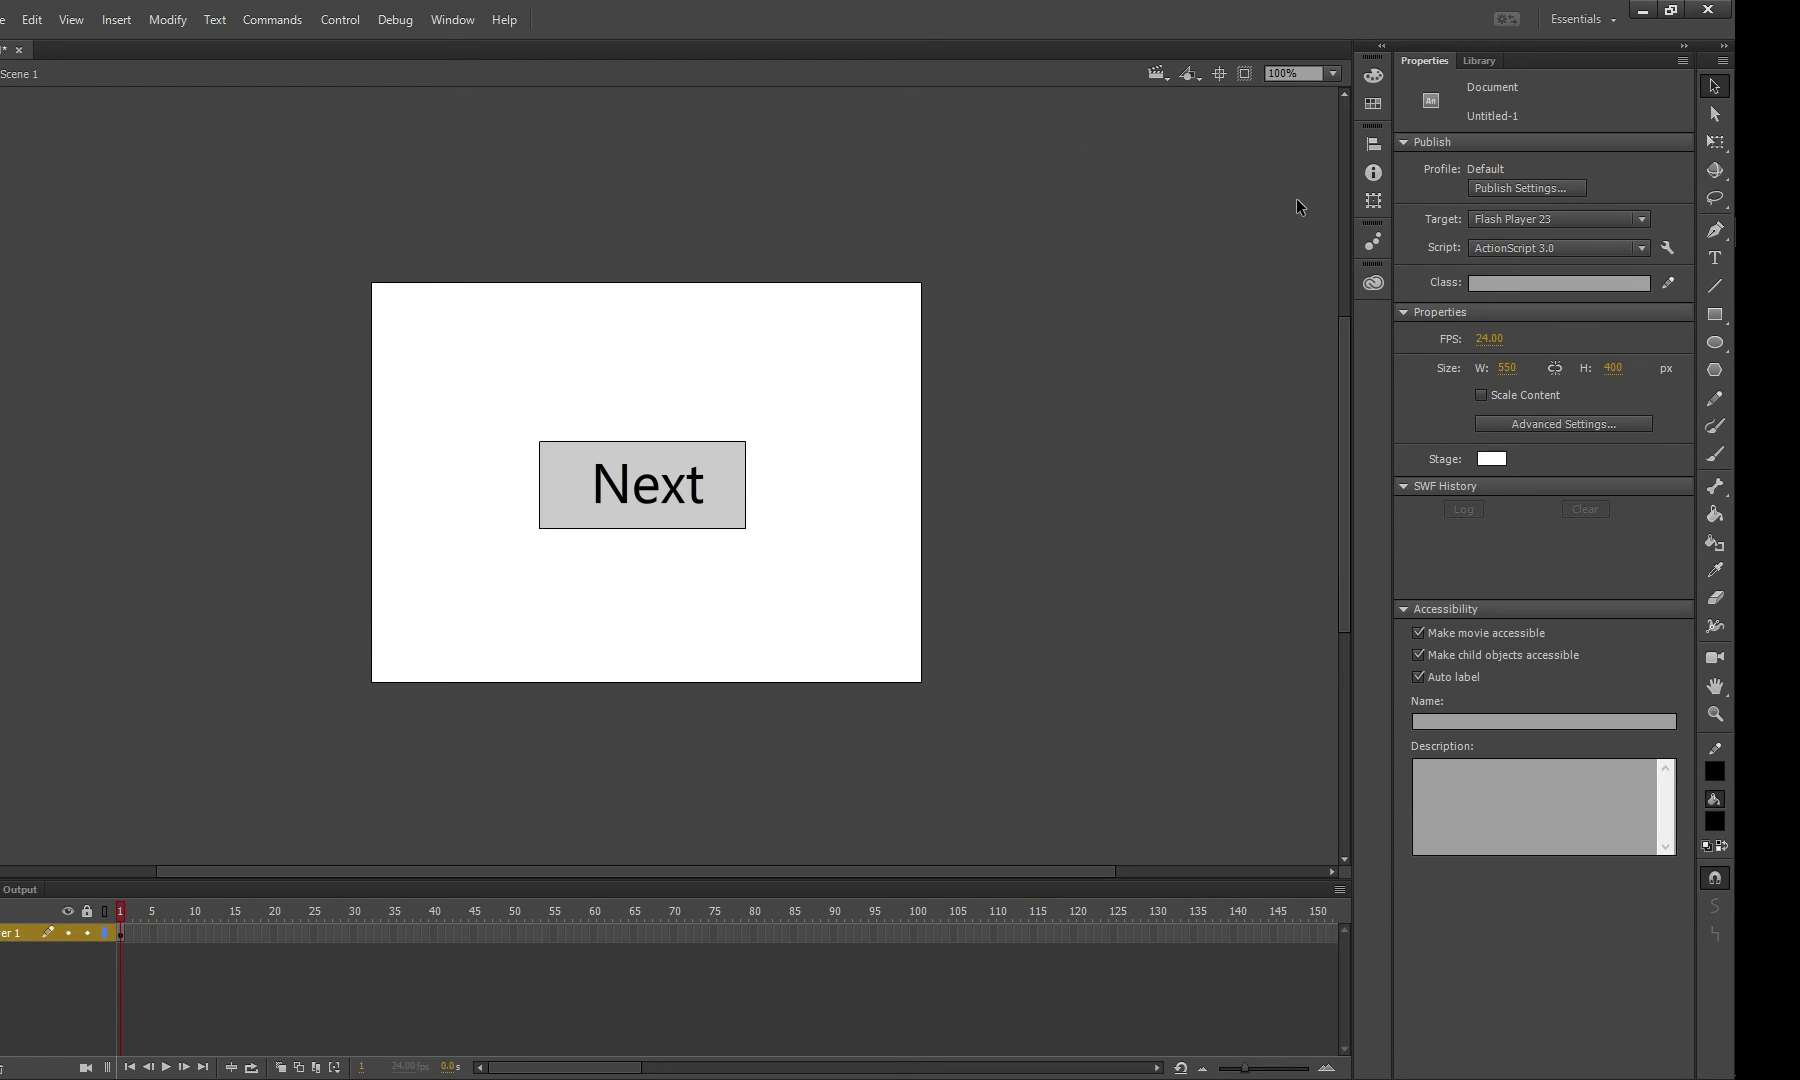
left_click(695, 495)
- Check nextBtn in the Library, then reselect the button to verify its instance name
left_click(1478, 61)
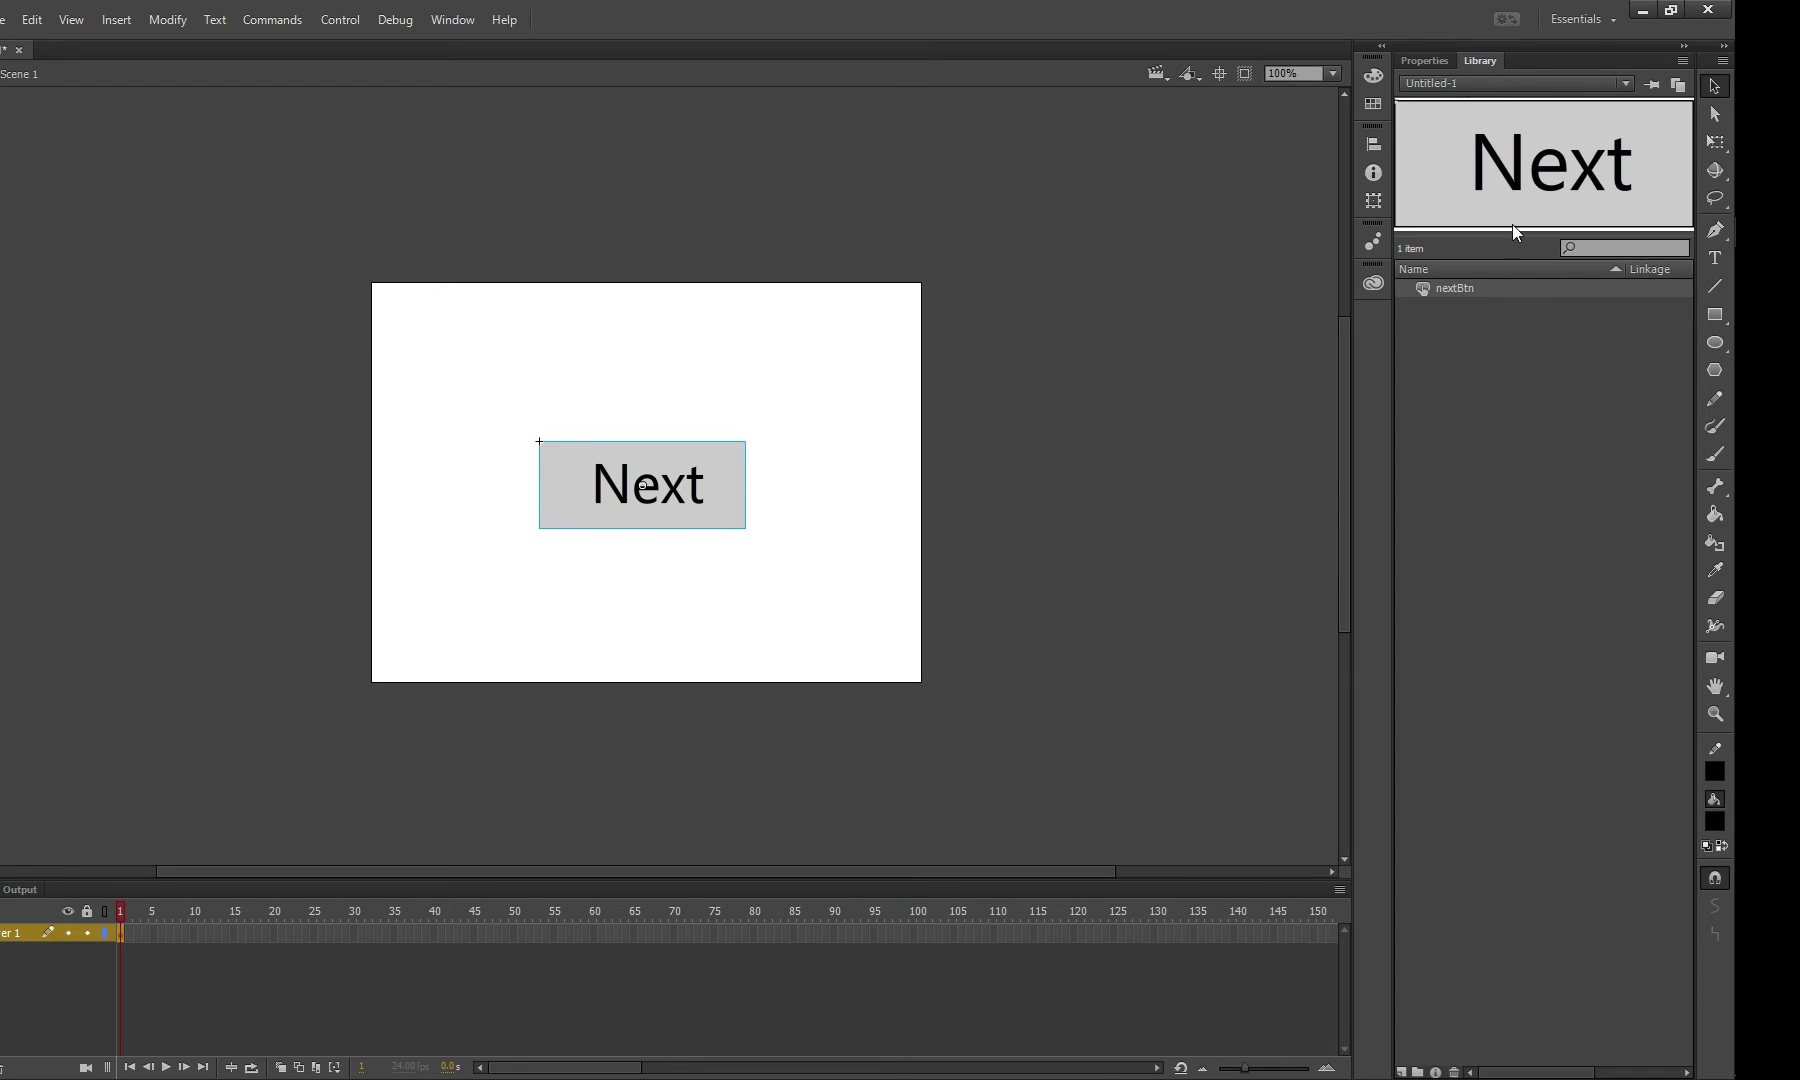
left_click(1457, 292)
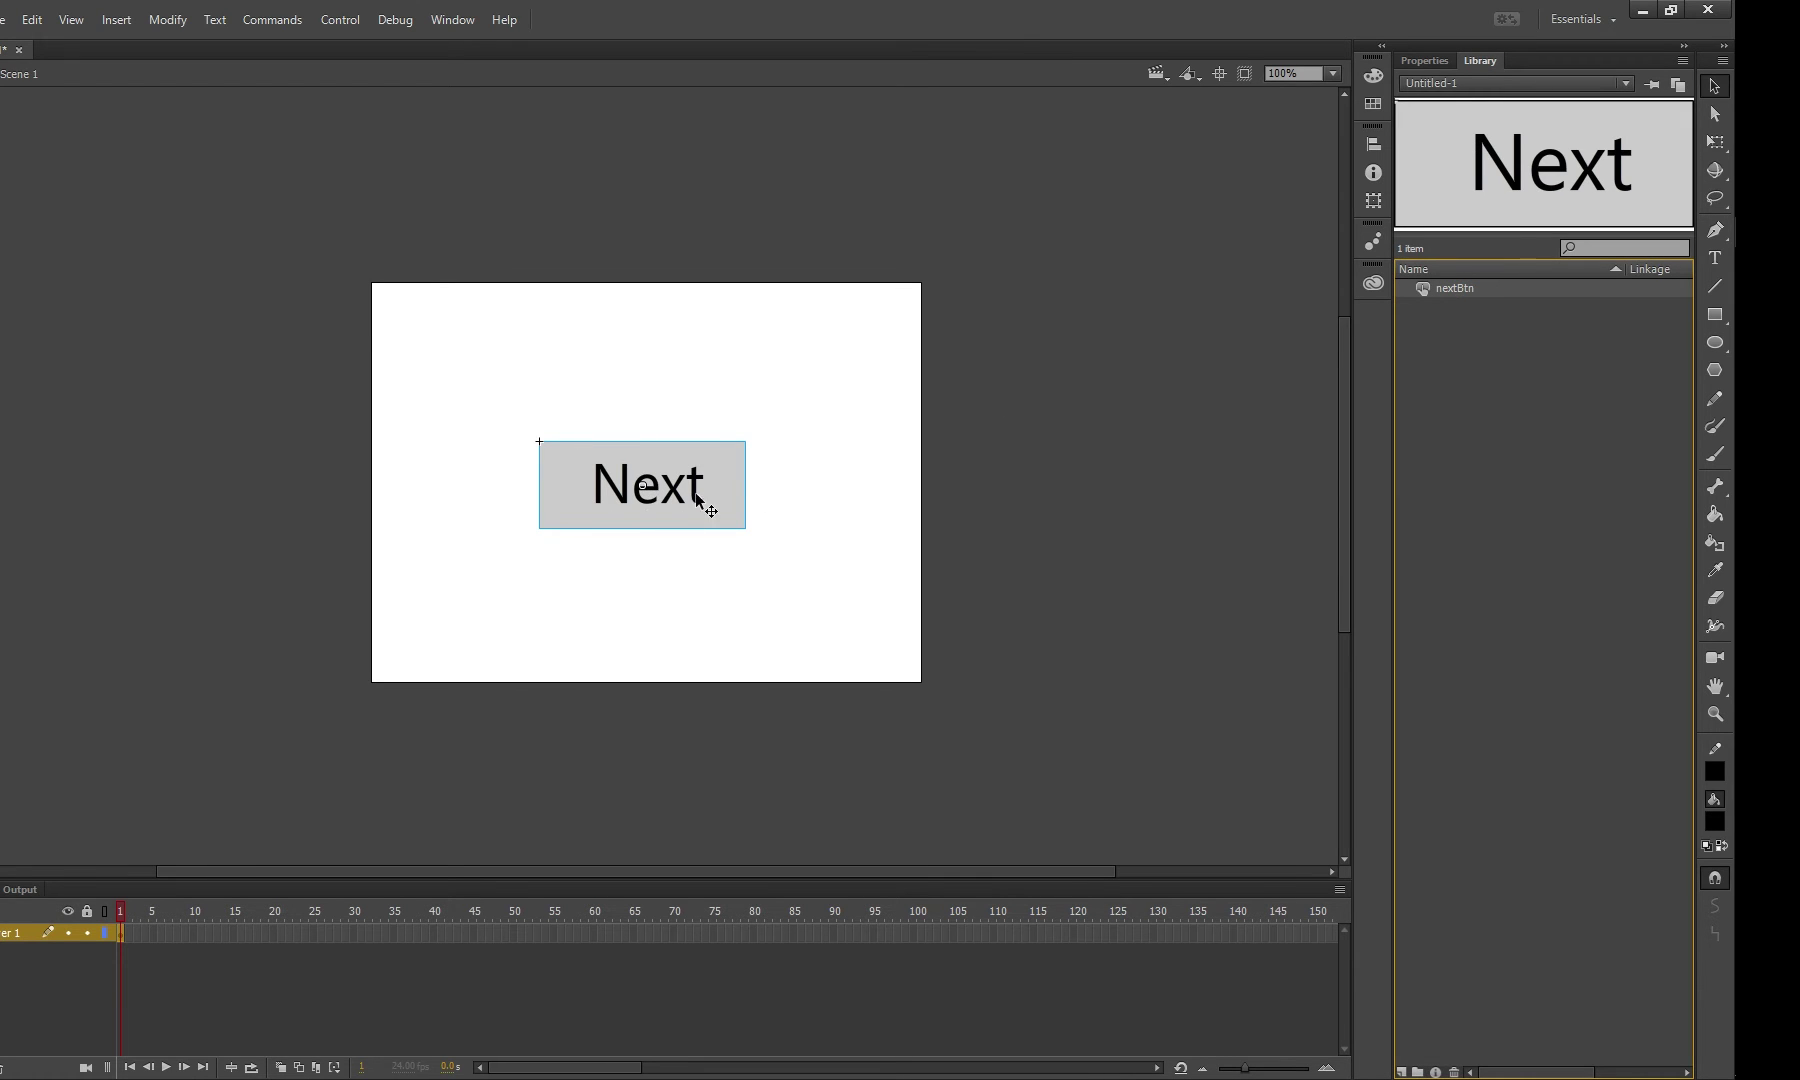
left_click(1328, 167)
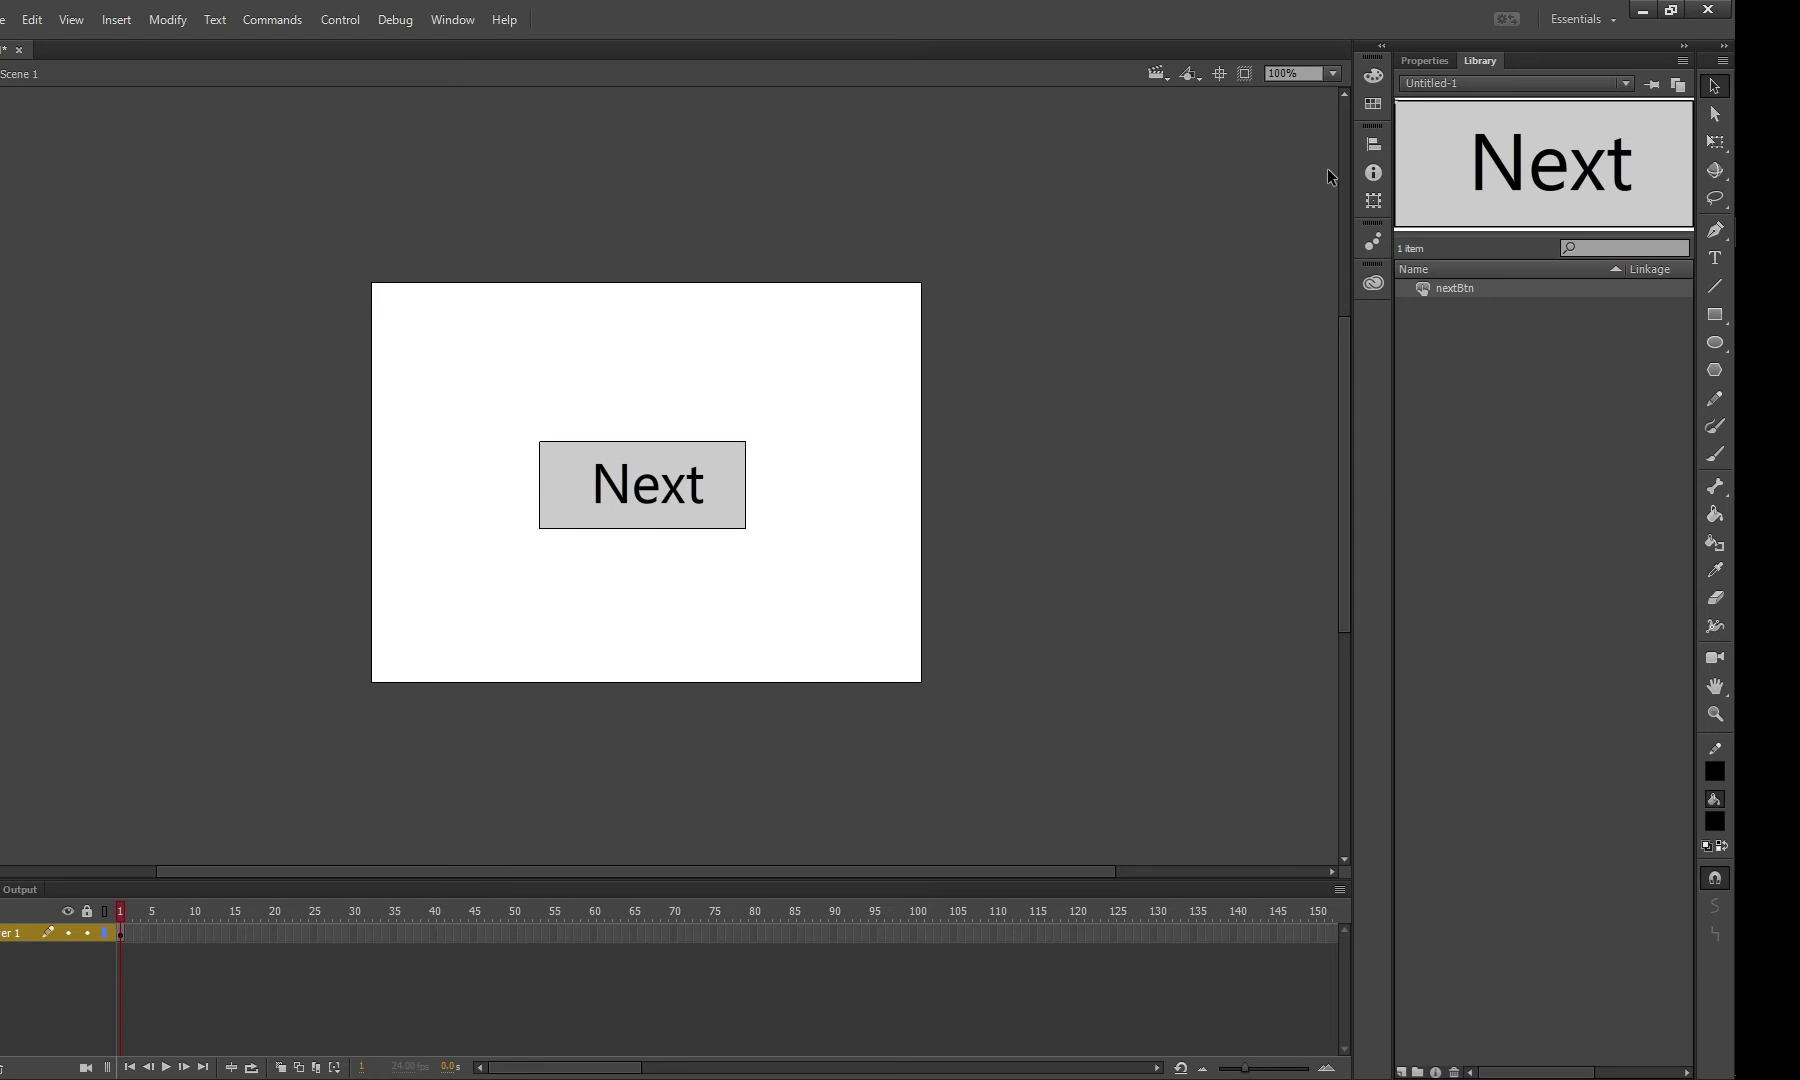
left_click(1430, 60)
left_click(683, 512)
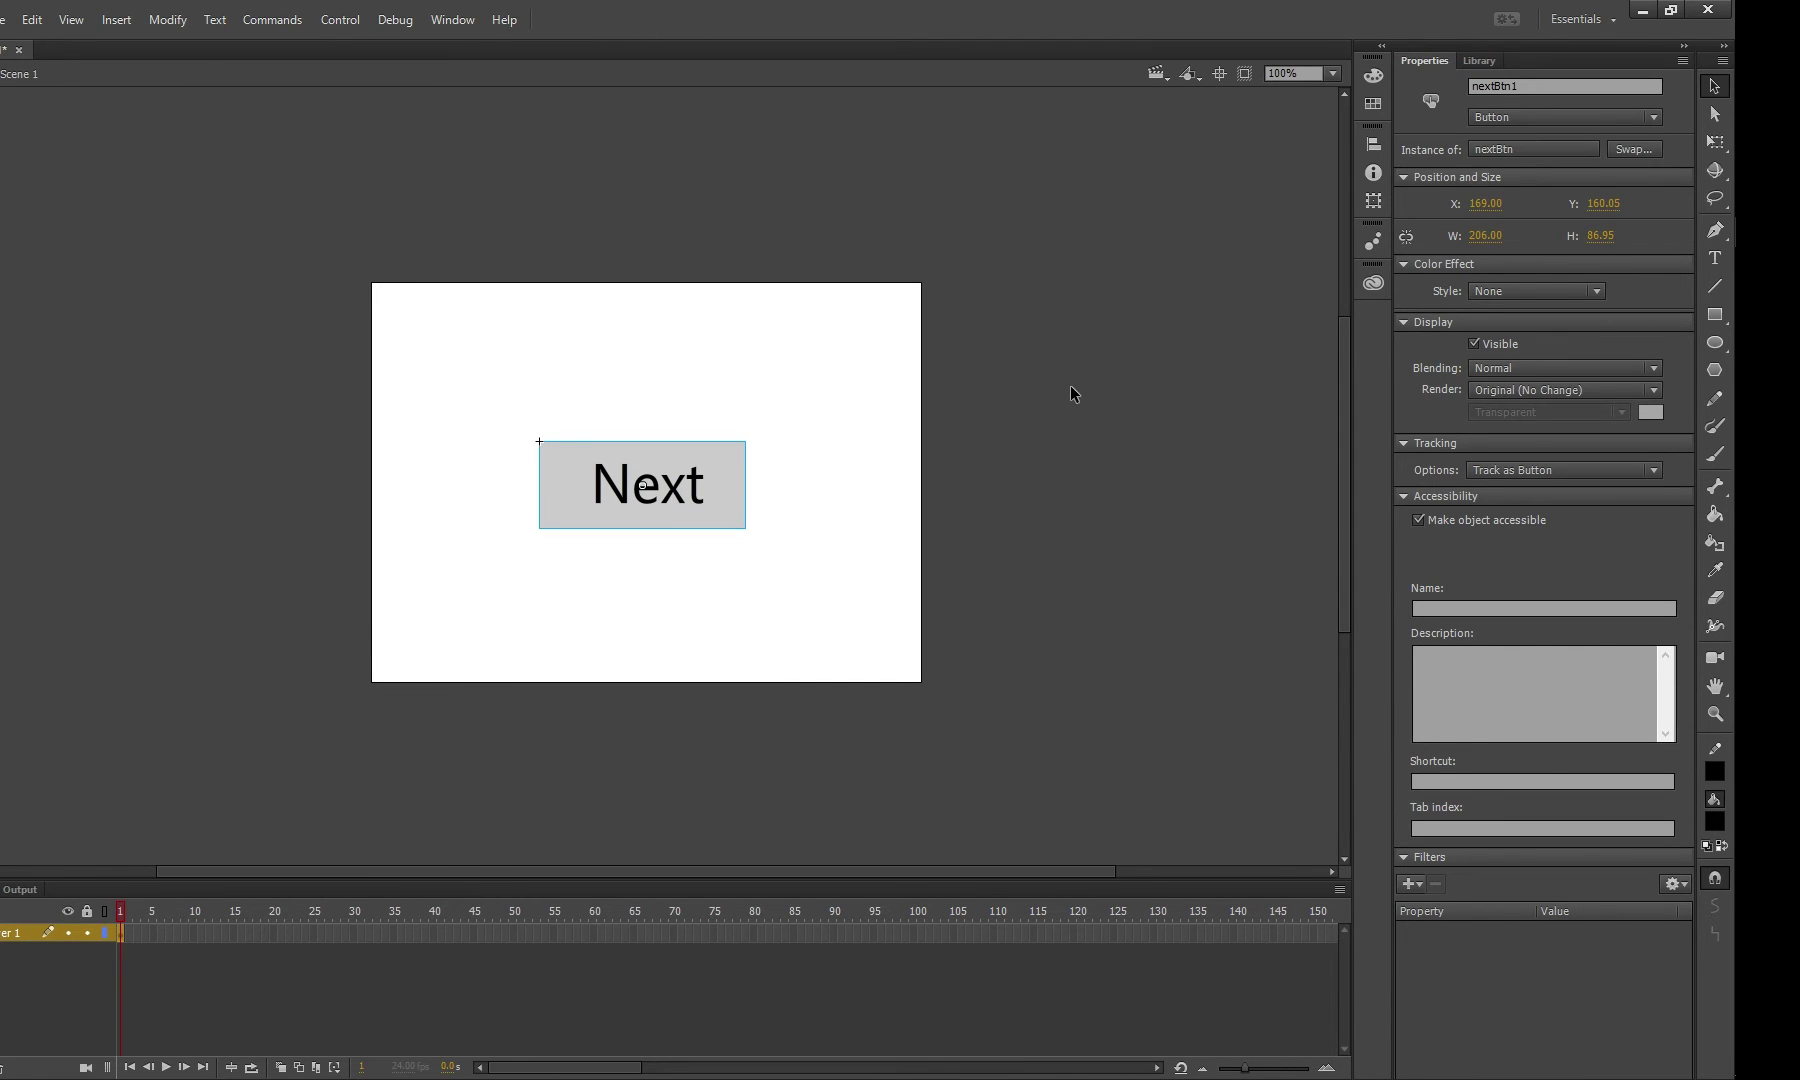
left_click(959, 466)
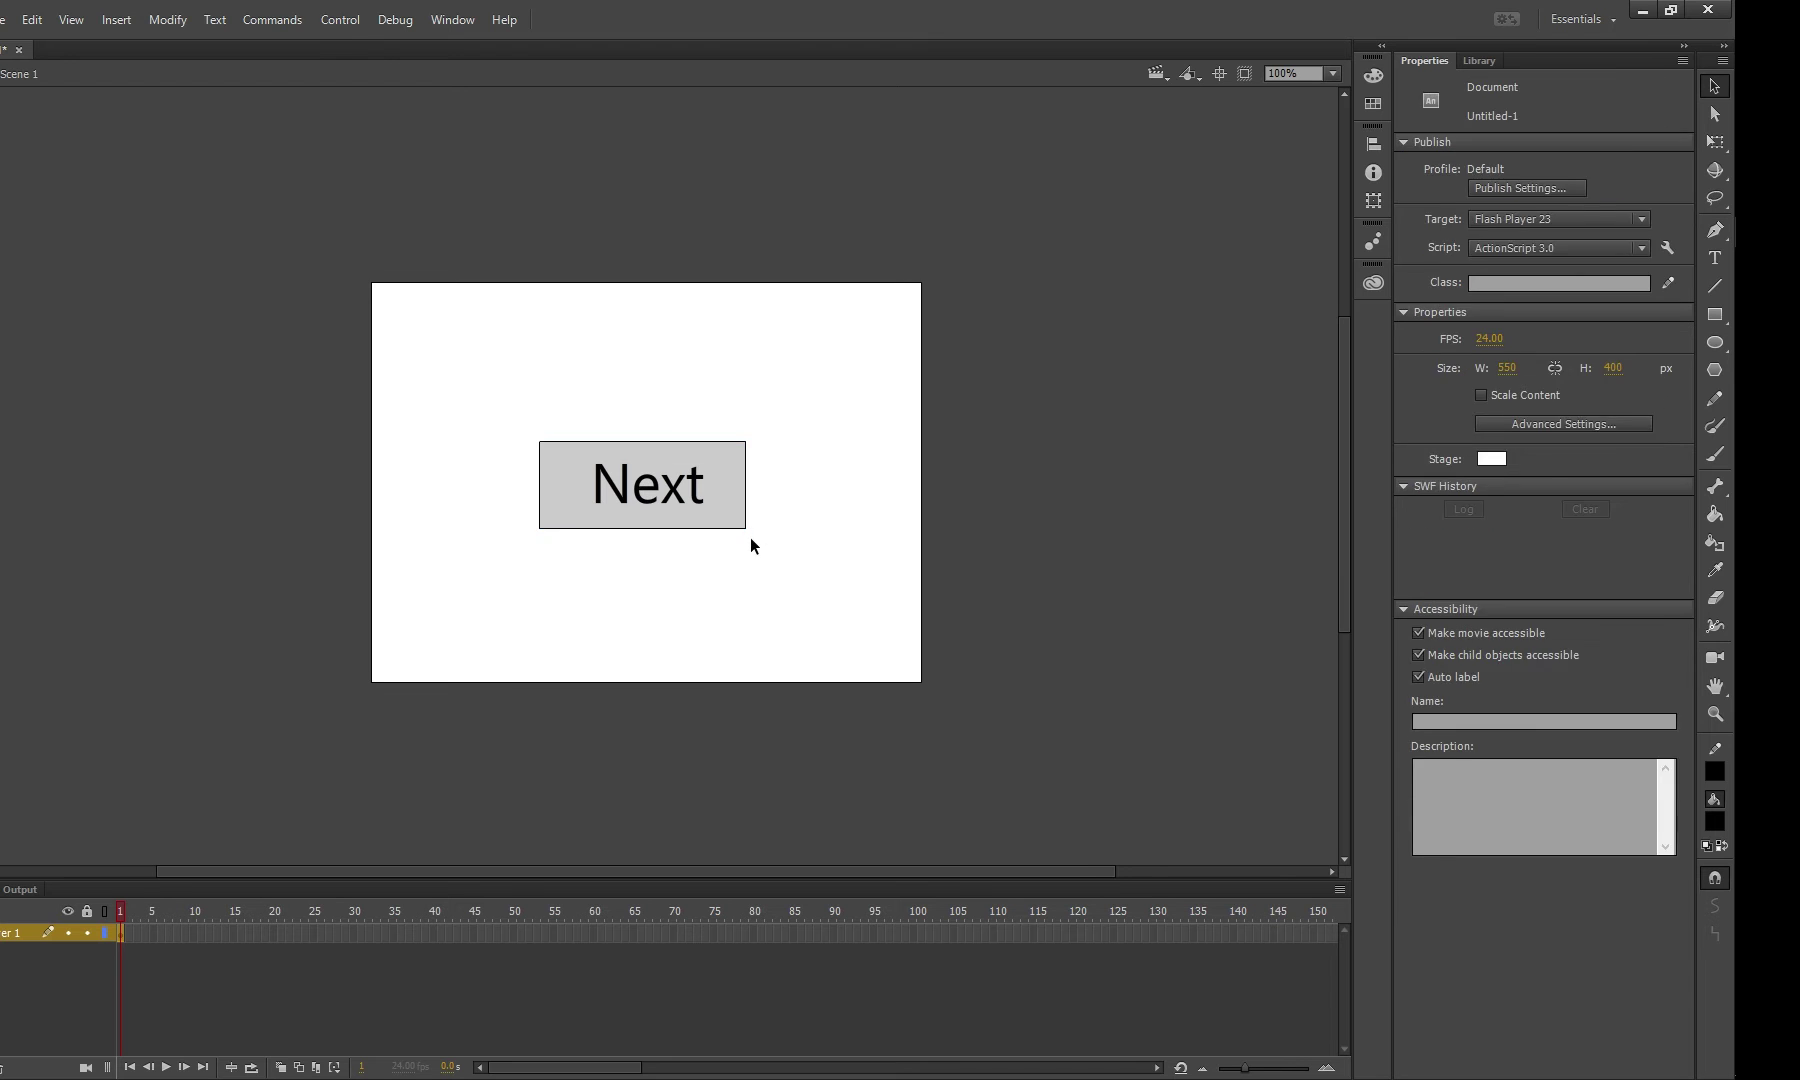
left_click(742, 525)
- Enter the nextBtn symbol and insert F6 keyframes for its Over and Down states
left_click(811, 541)
double_click(683, 494)
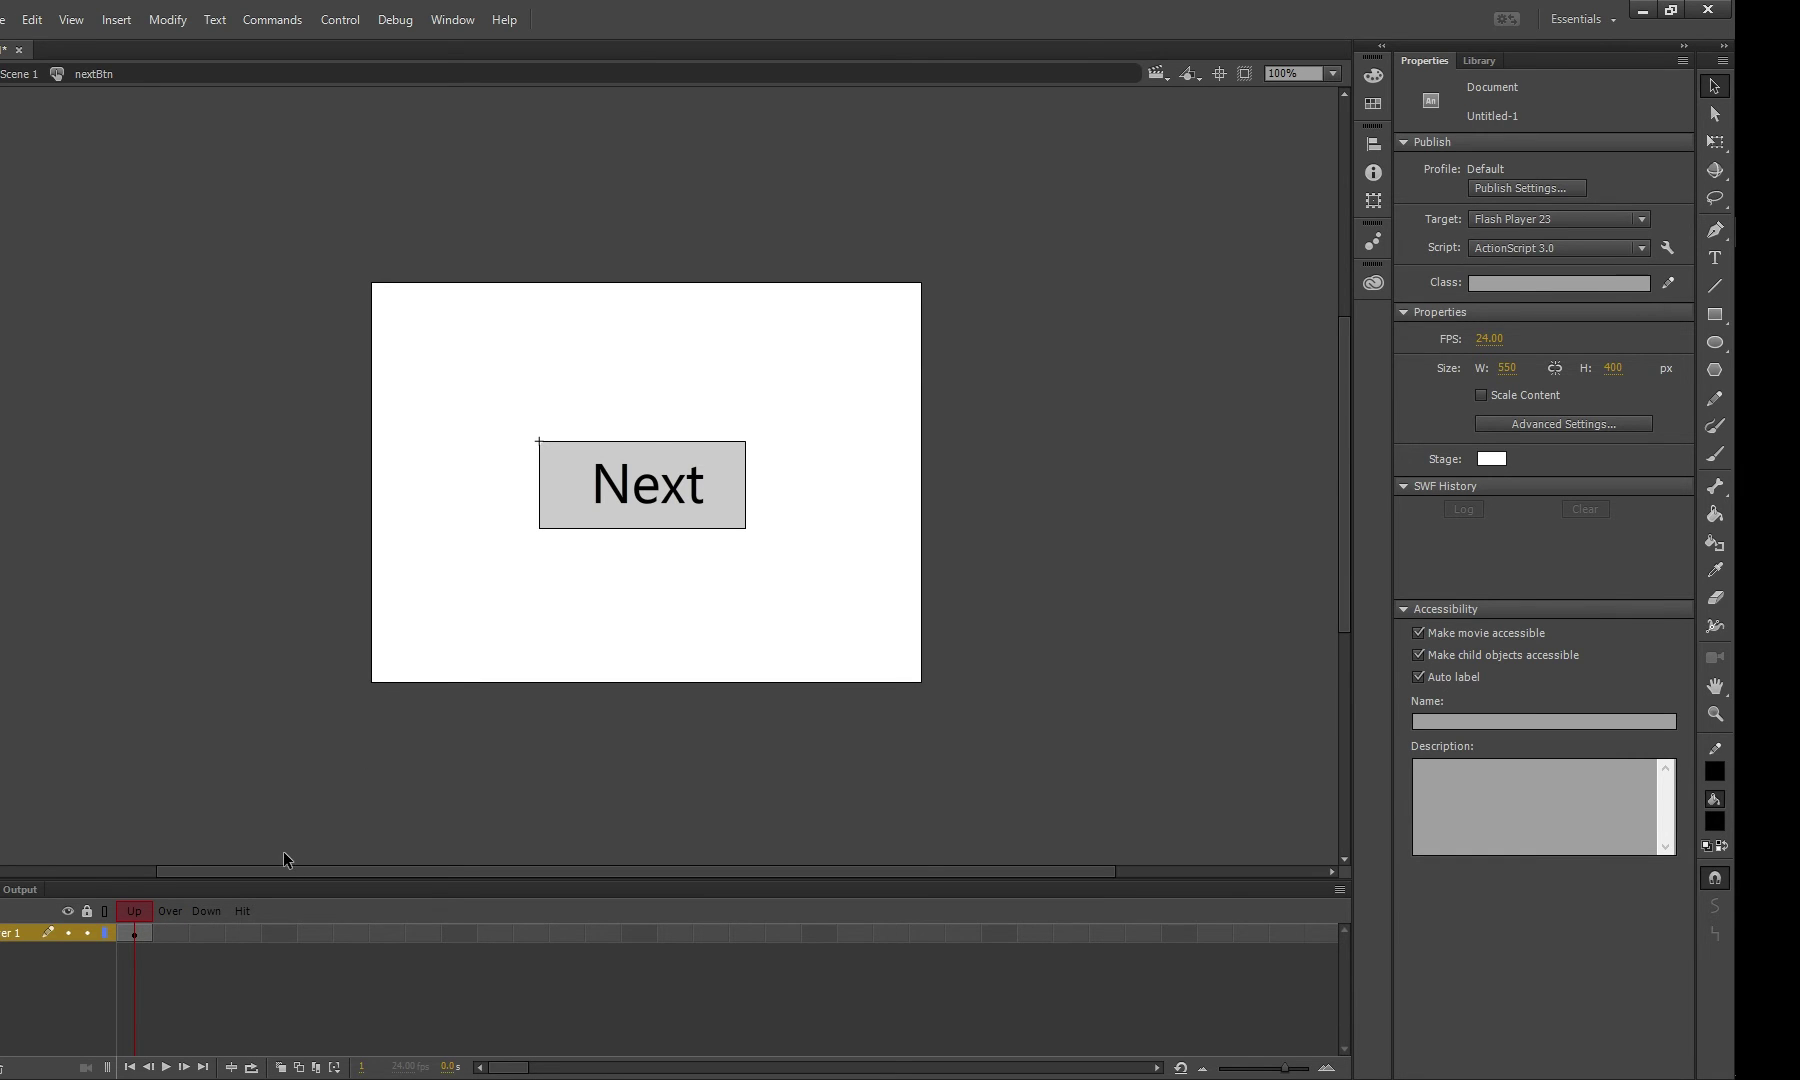
key("F6")
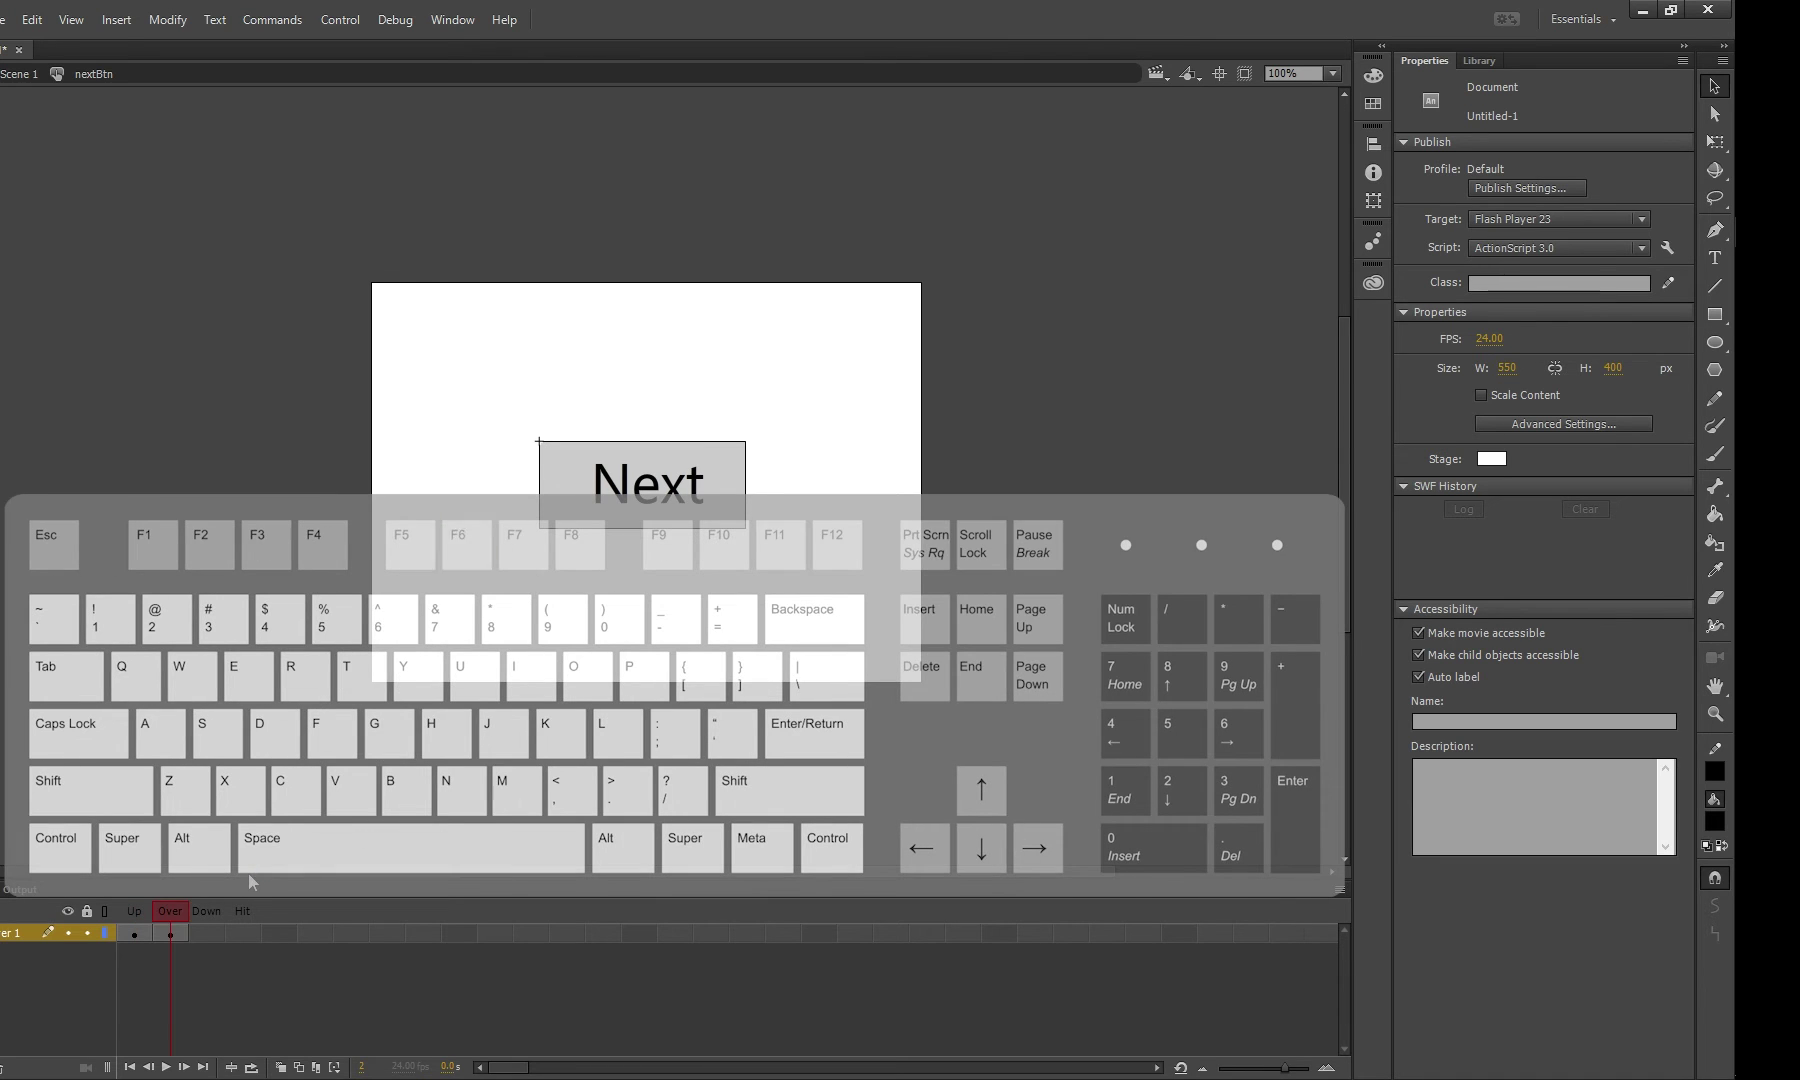
key("F6")
key("F6")
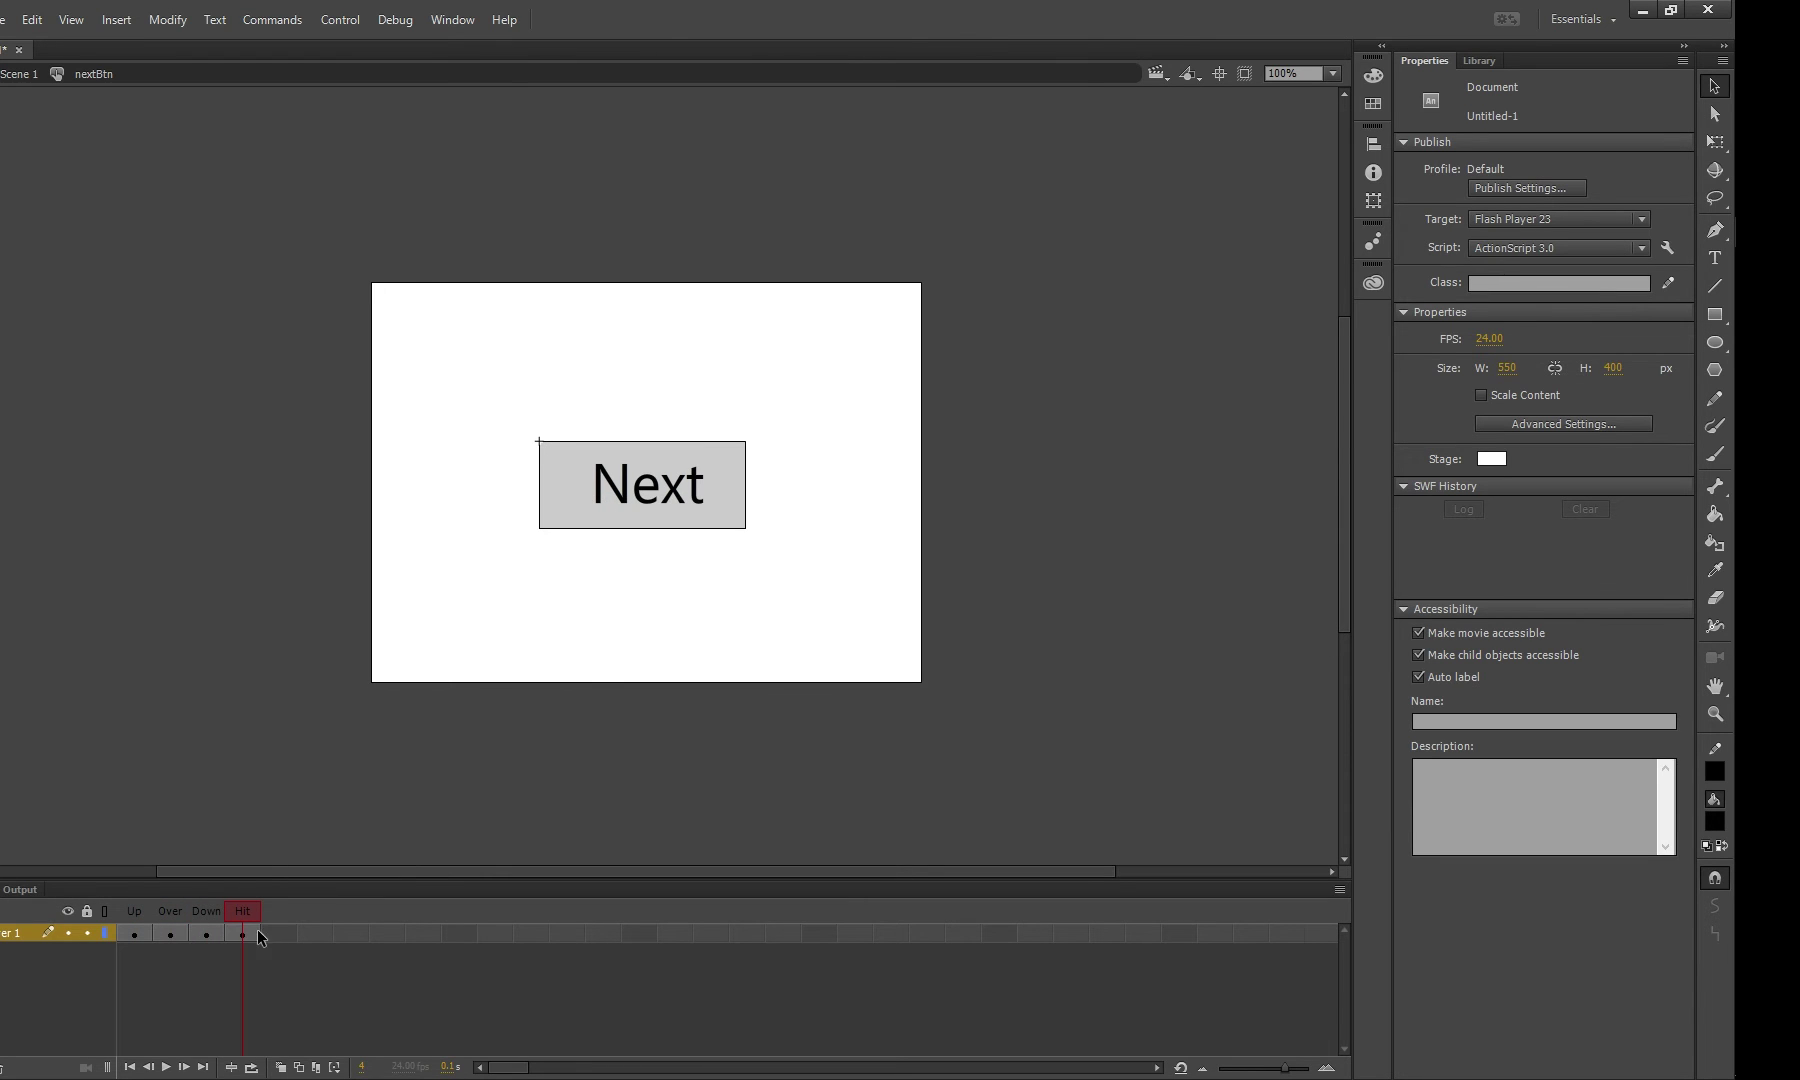
- Recolour the Over-state rectangle fill to bright green #33FF99
left_click(183, 940)
left_click(608, 624)
left_click(727, 474)
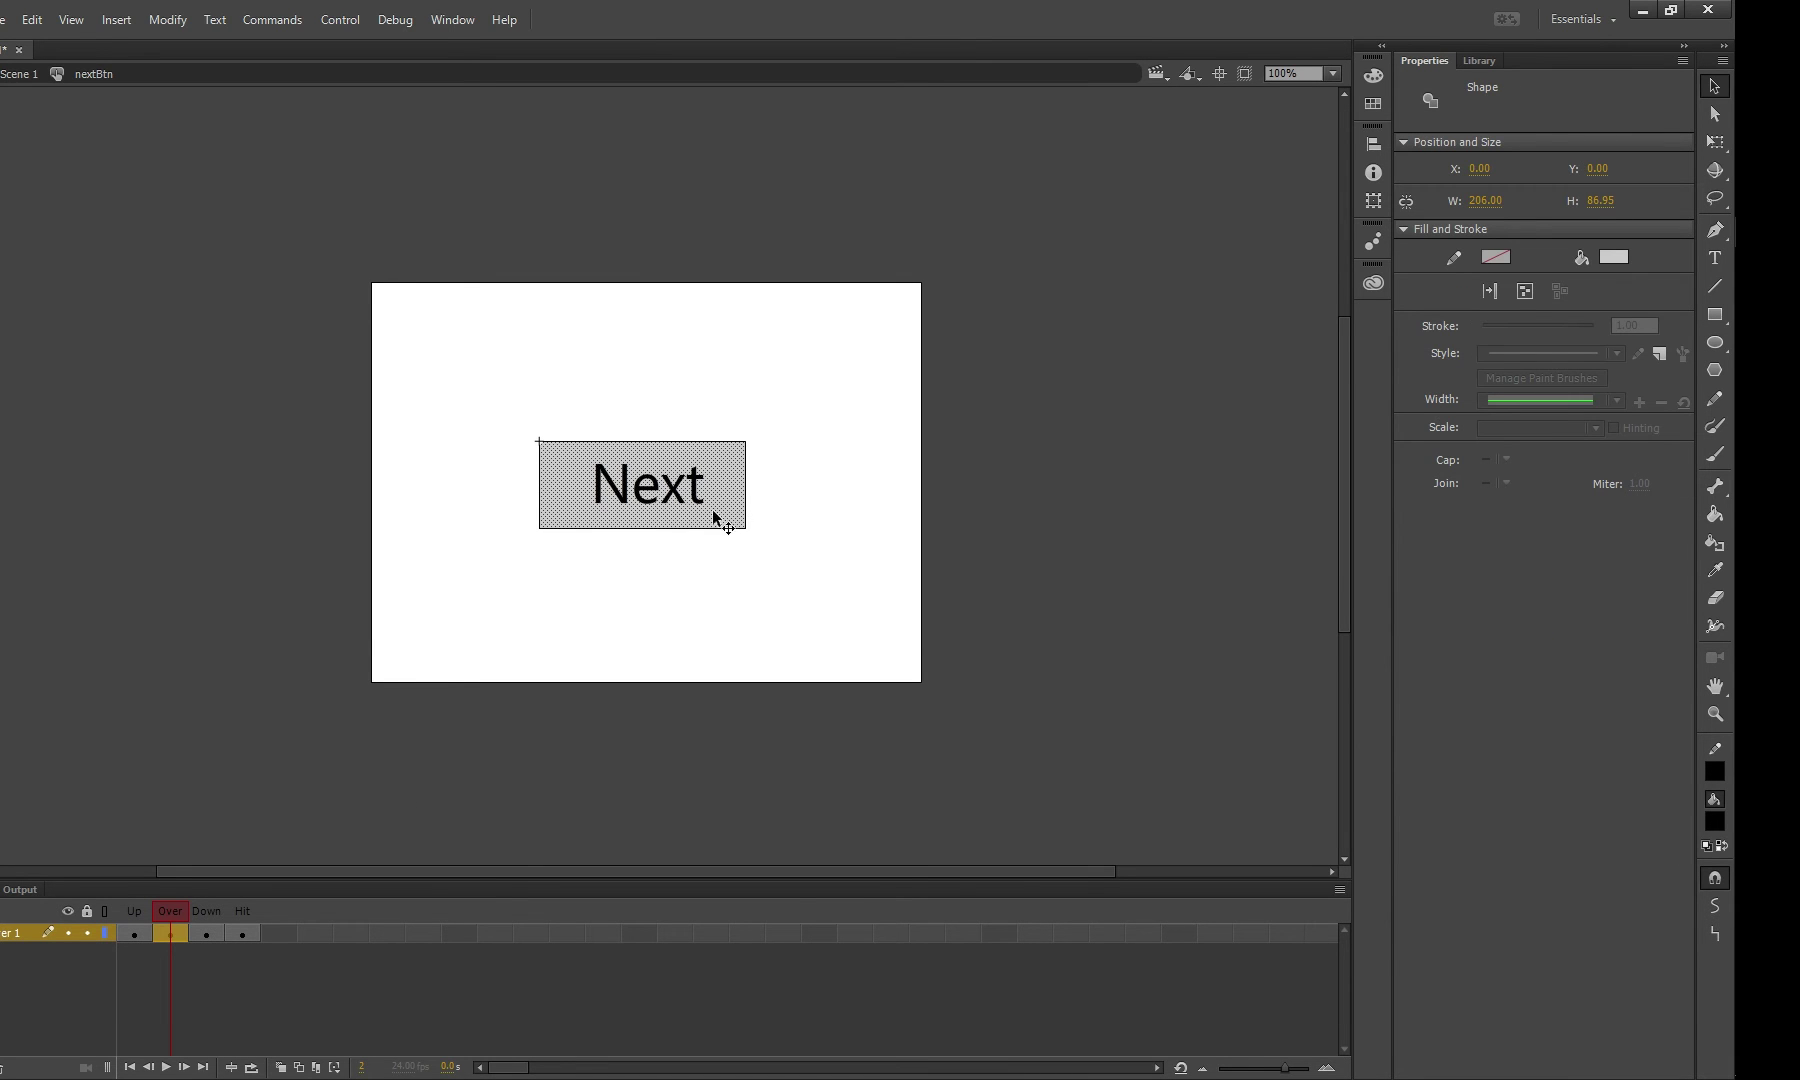
left_click(1614, 257)
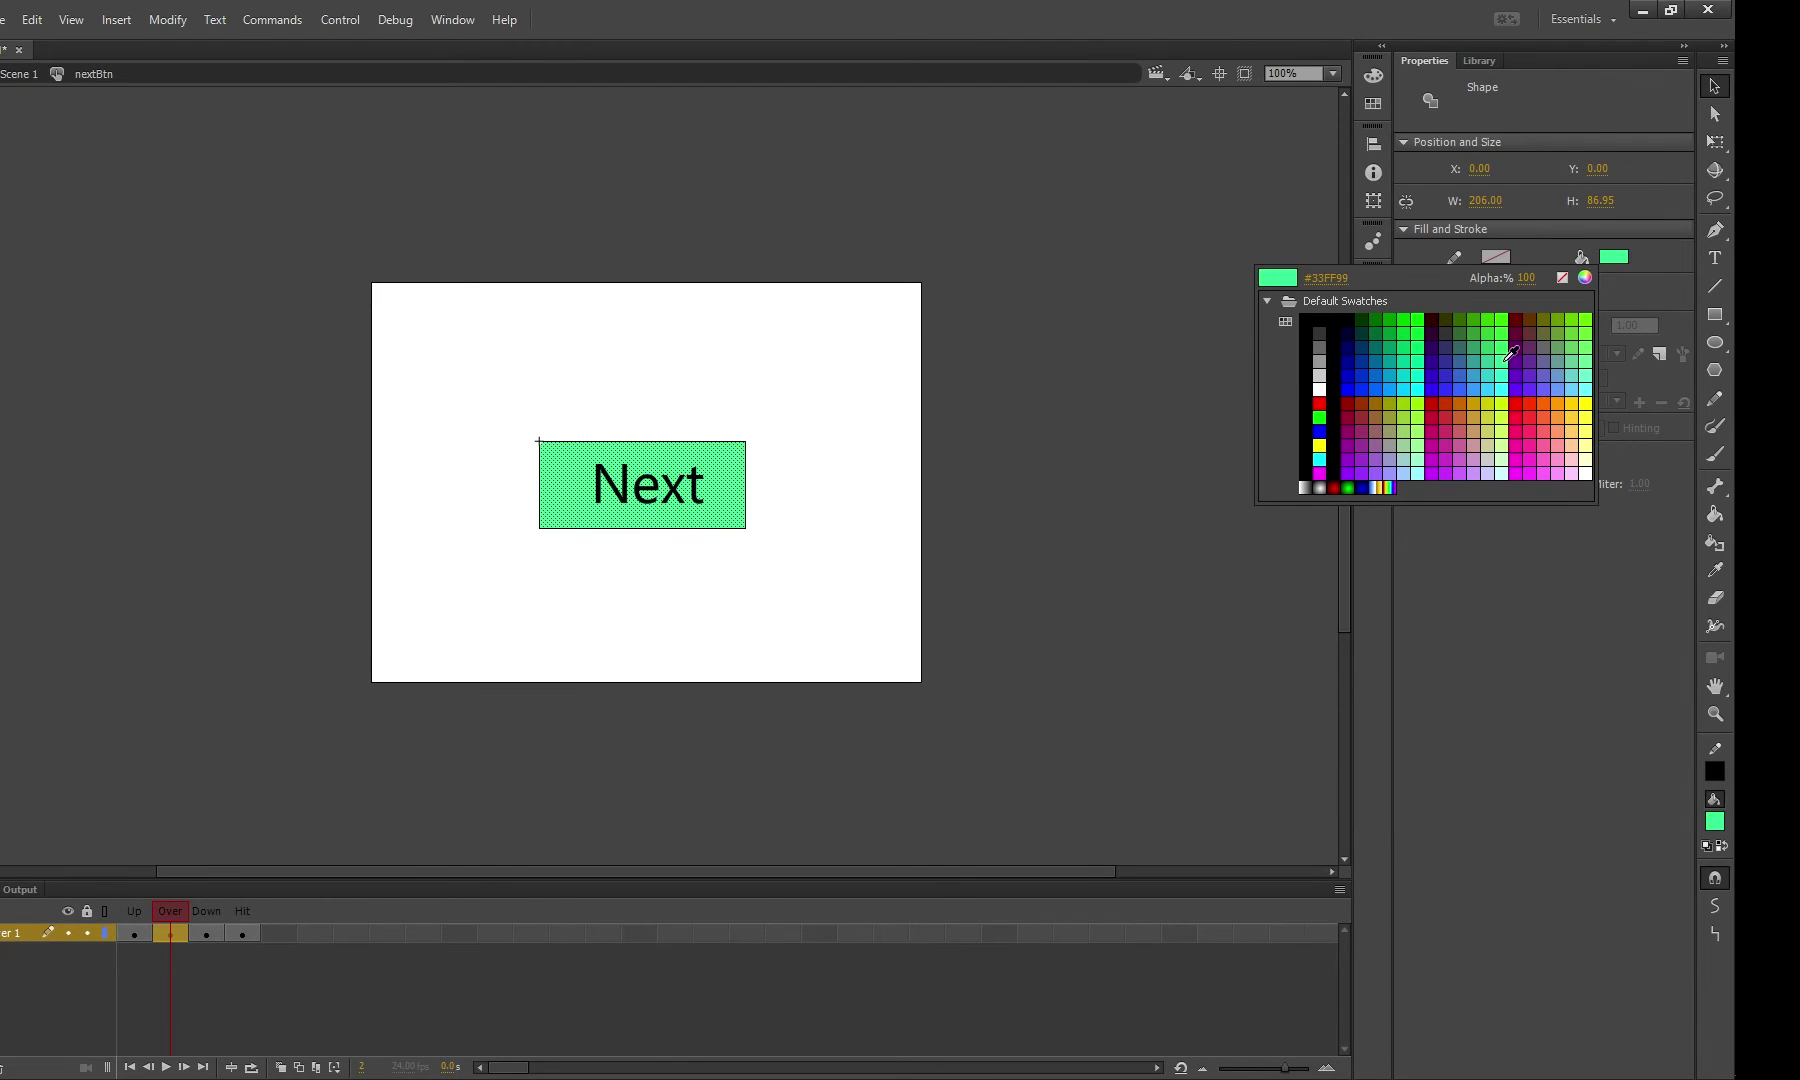
left_click(1507, 357)
left_click(1105, 492)
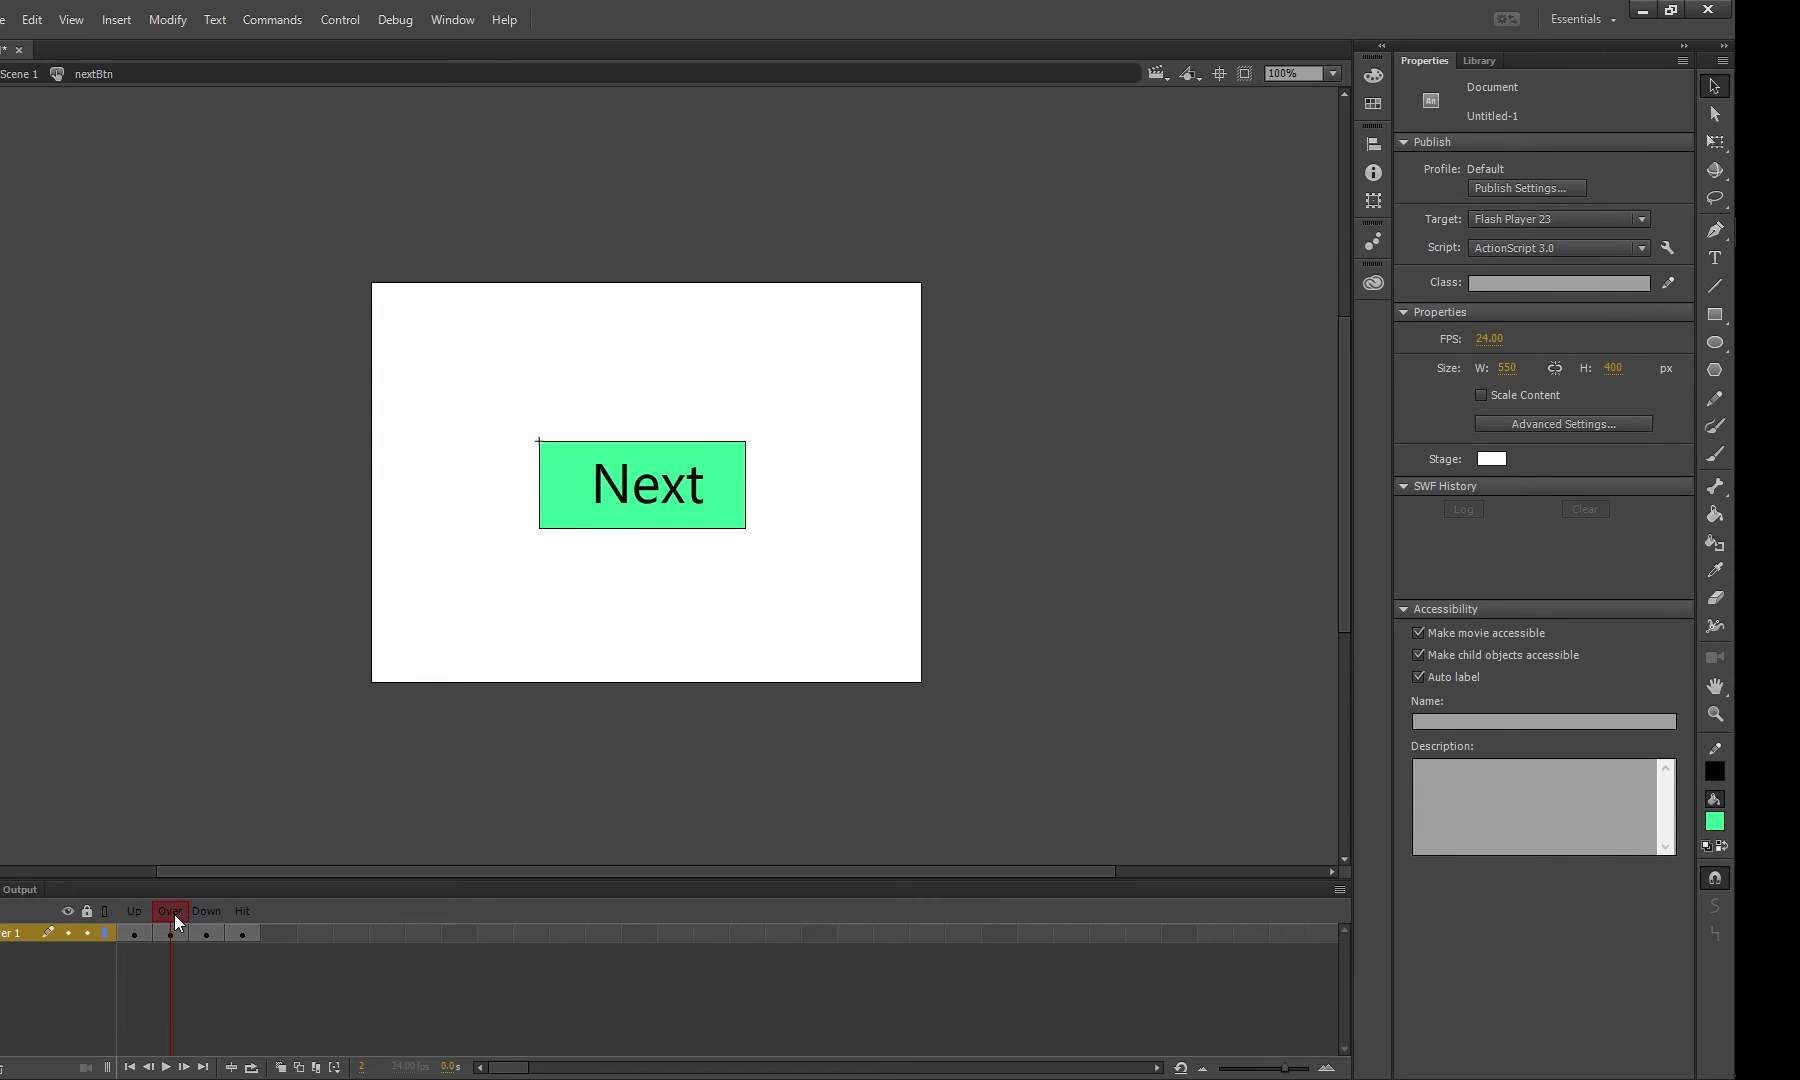
- Recolour the Down-state rectangle fill to dark reddish-brown
left_click(134, 911)
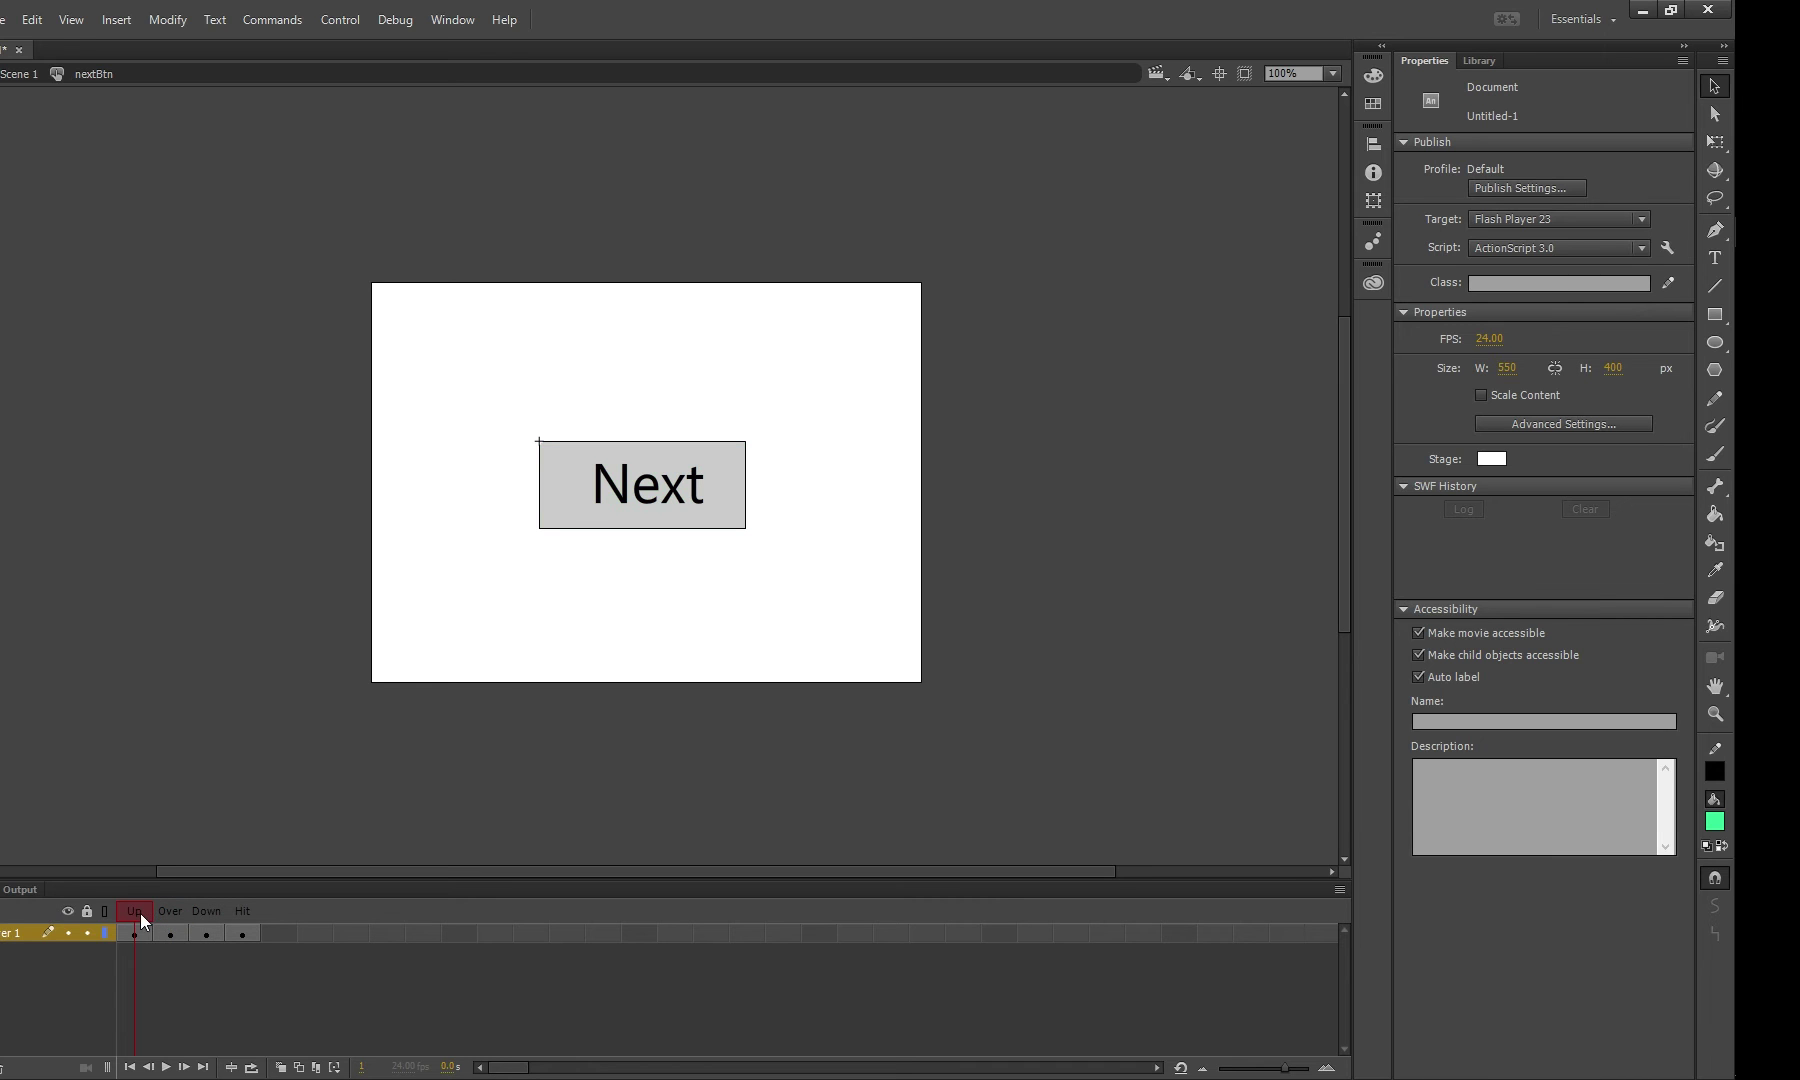
left_click(168, 913)
left_click(204, 913)
left_click(728, 486)
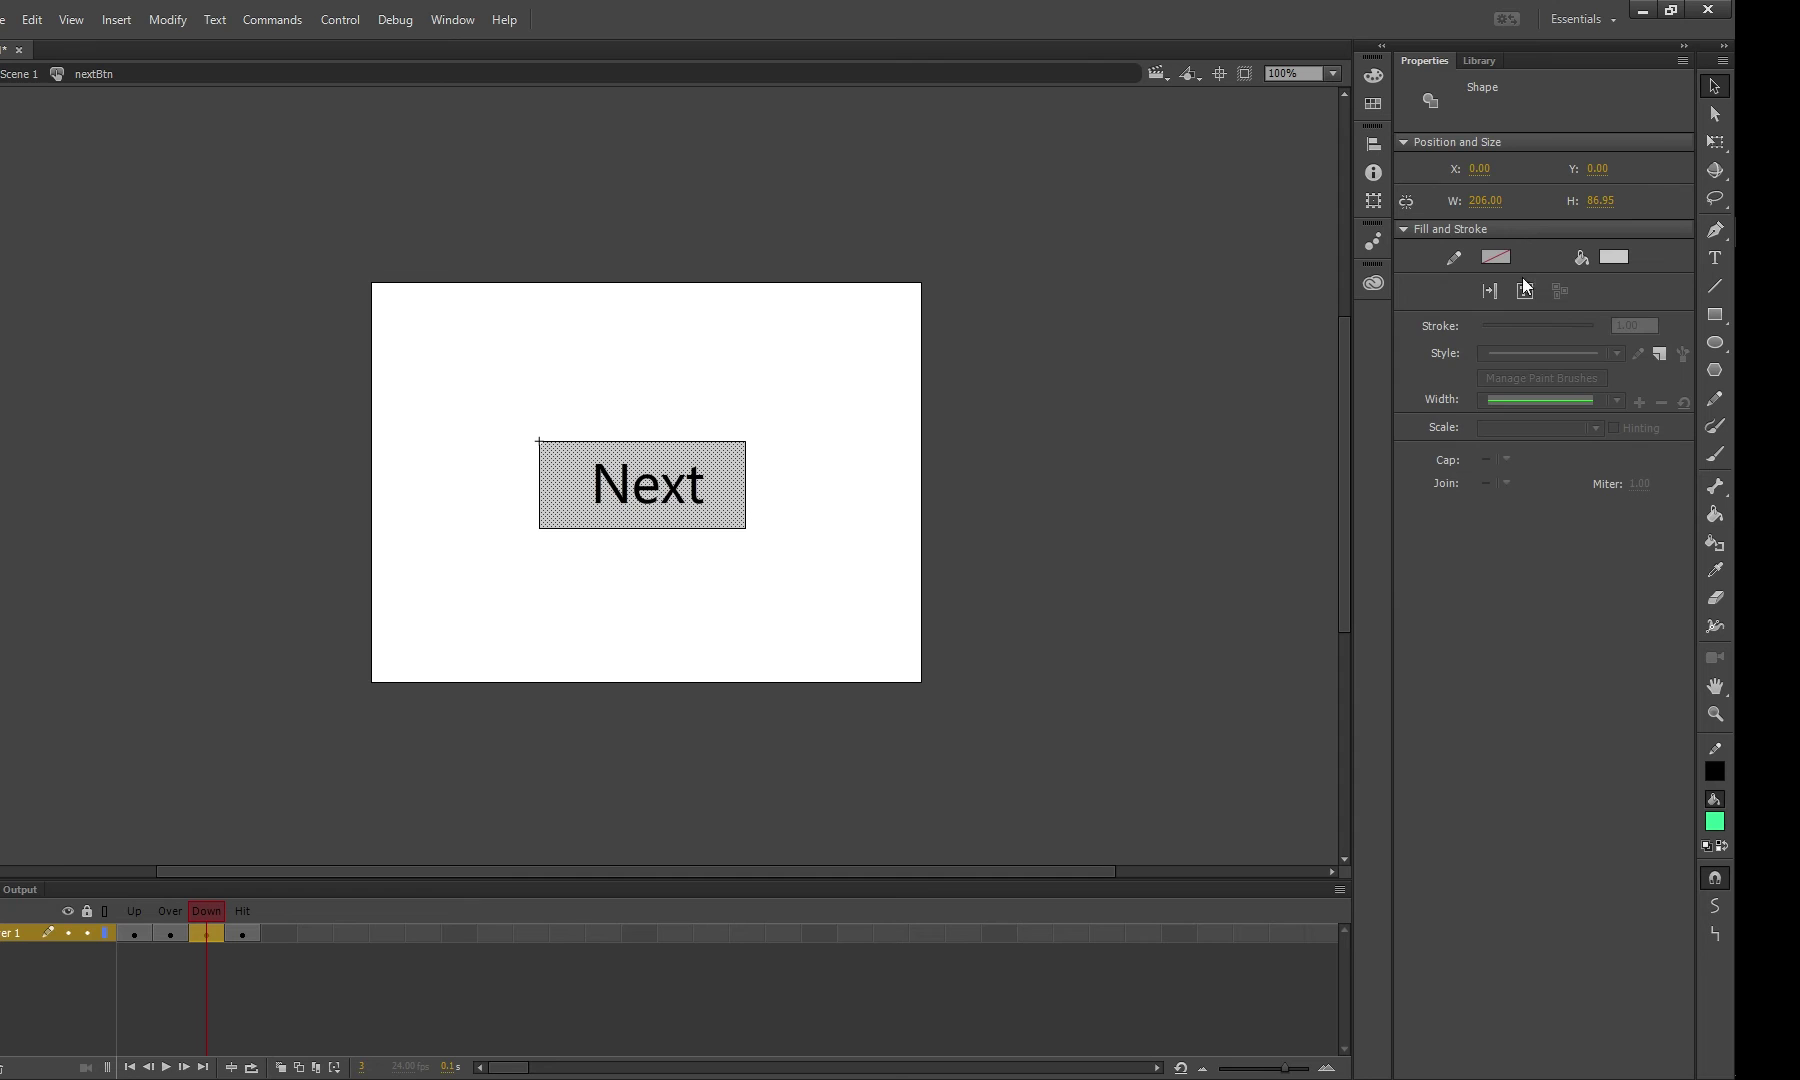
left_click(1614, 258)
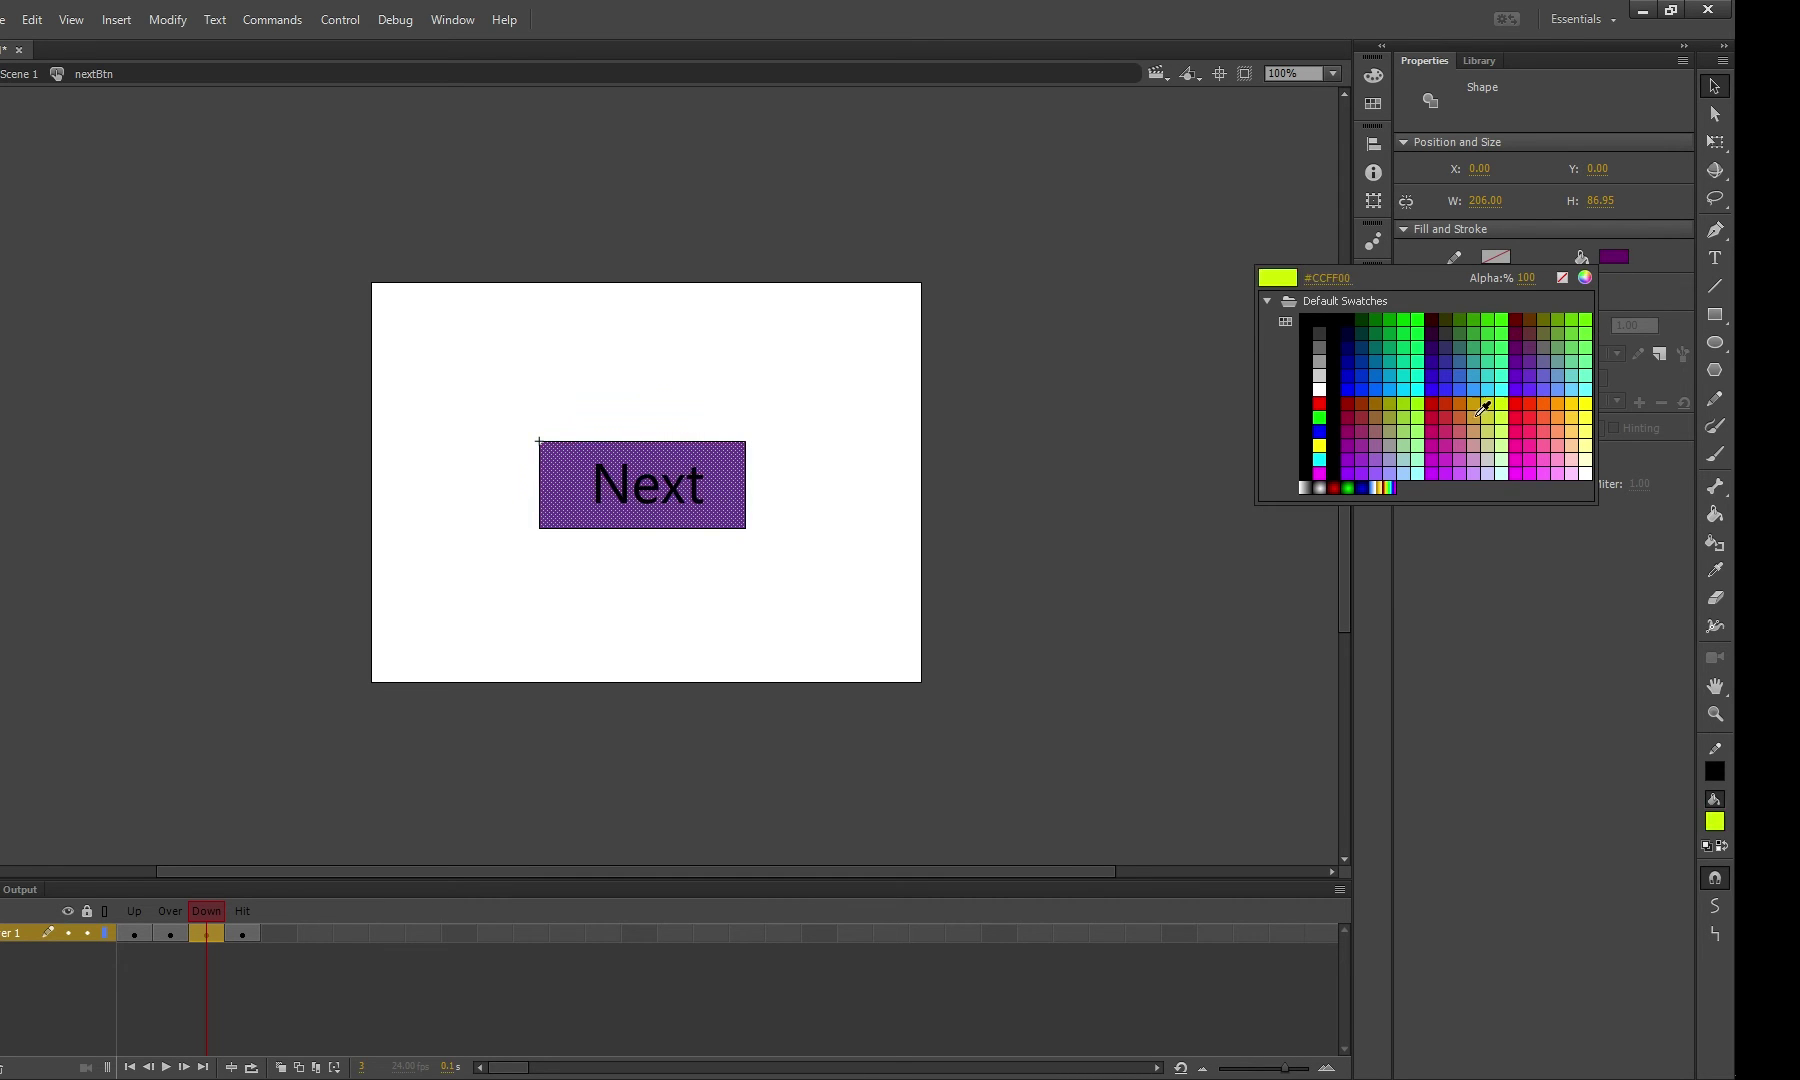
left_click(1361, 403)
left_click(748, 634)
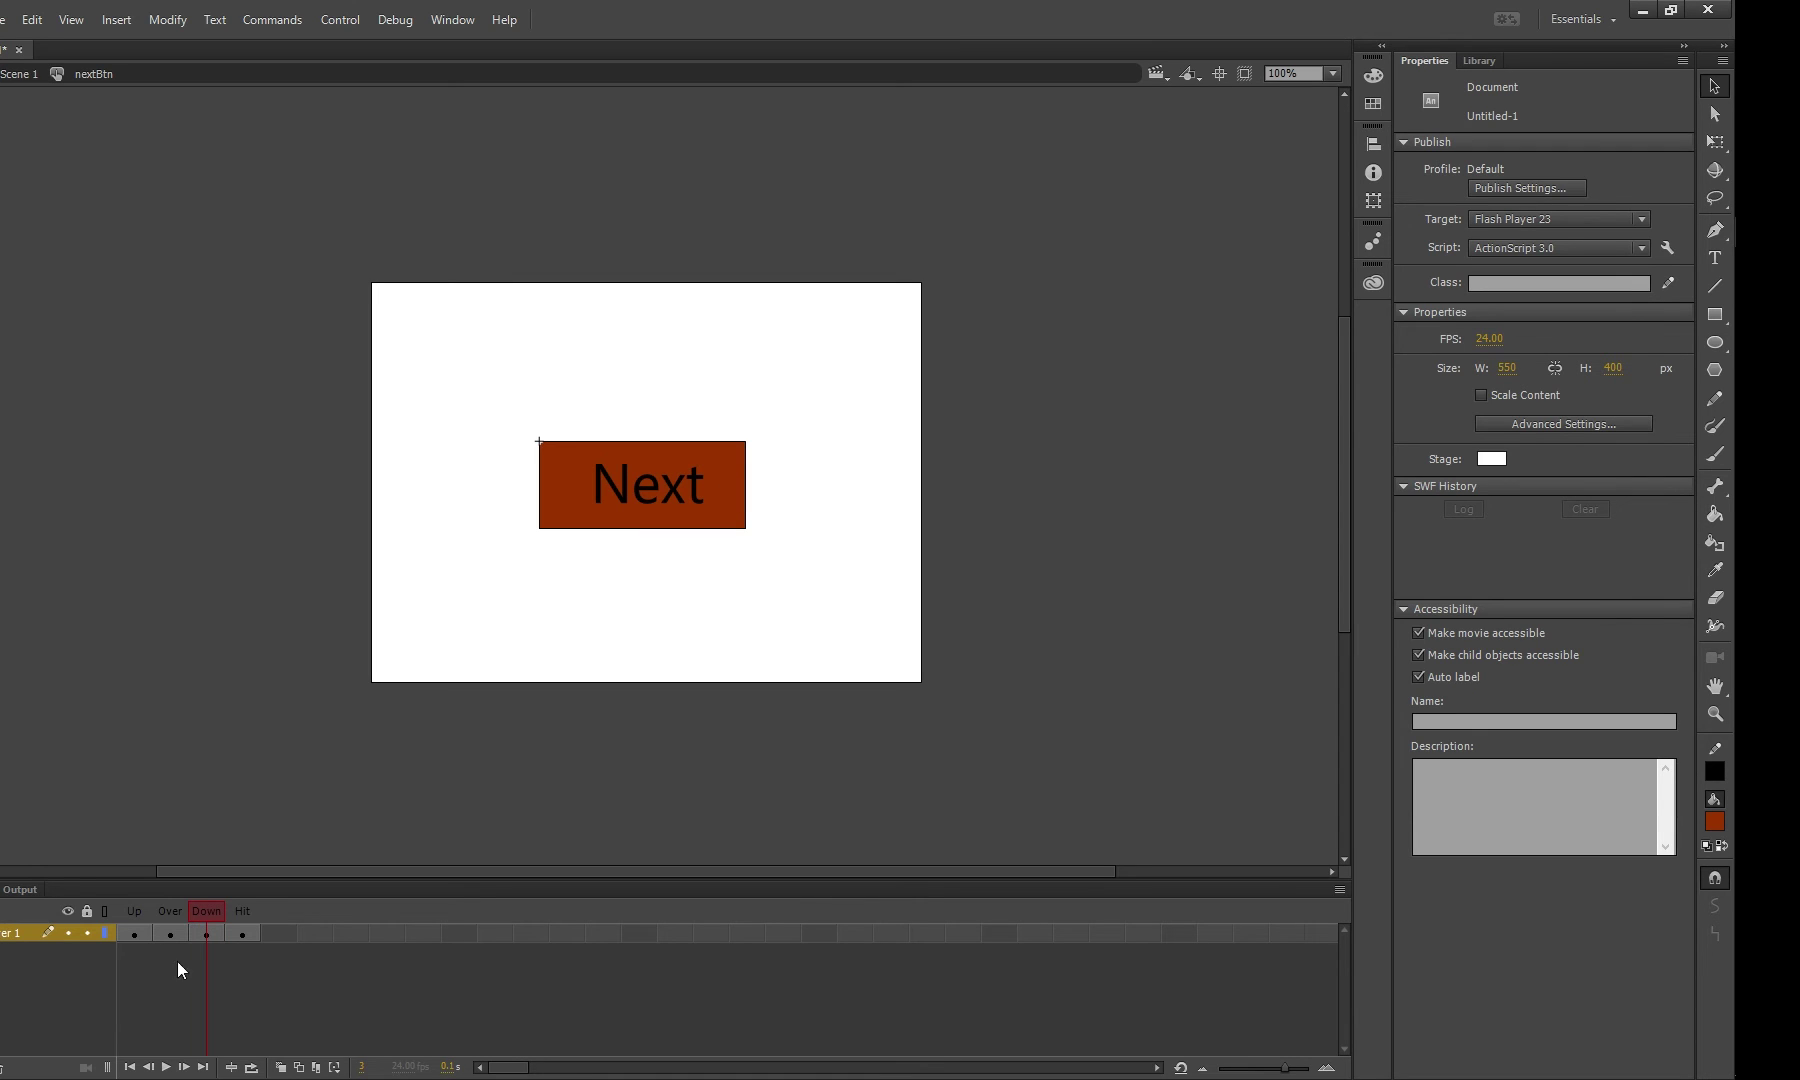
left_click(241, 912)
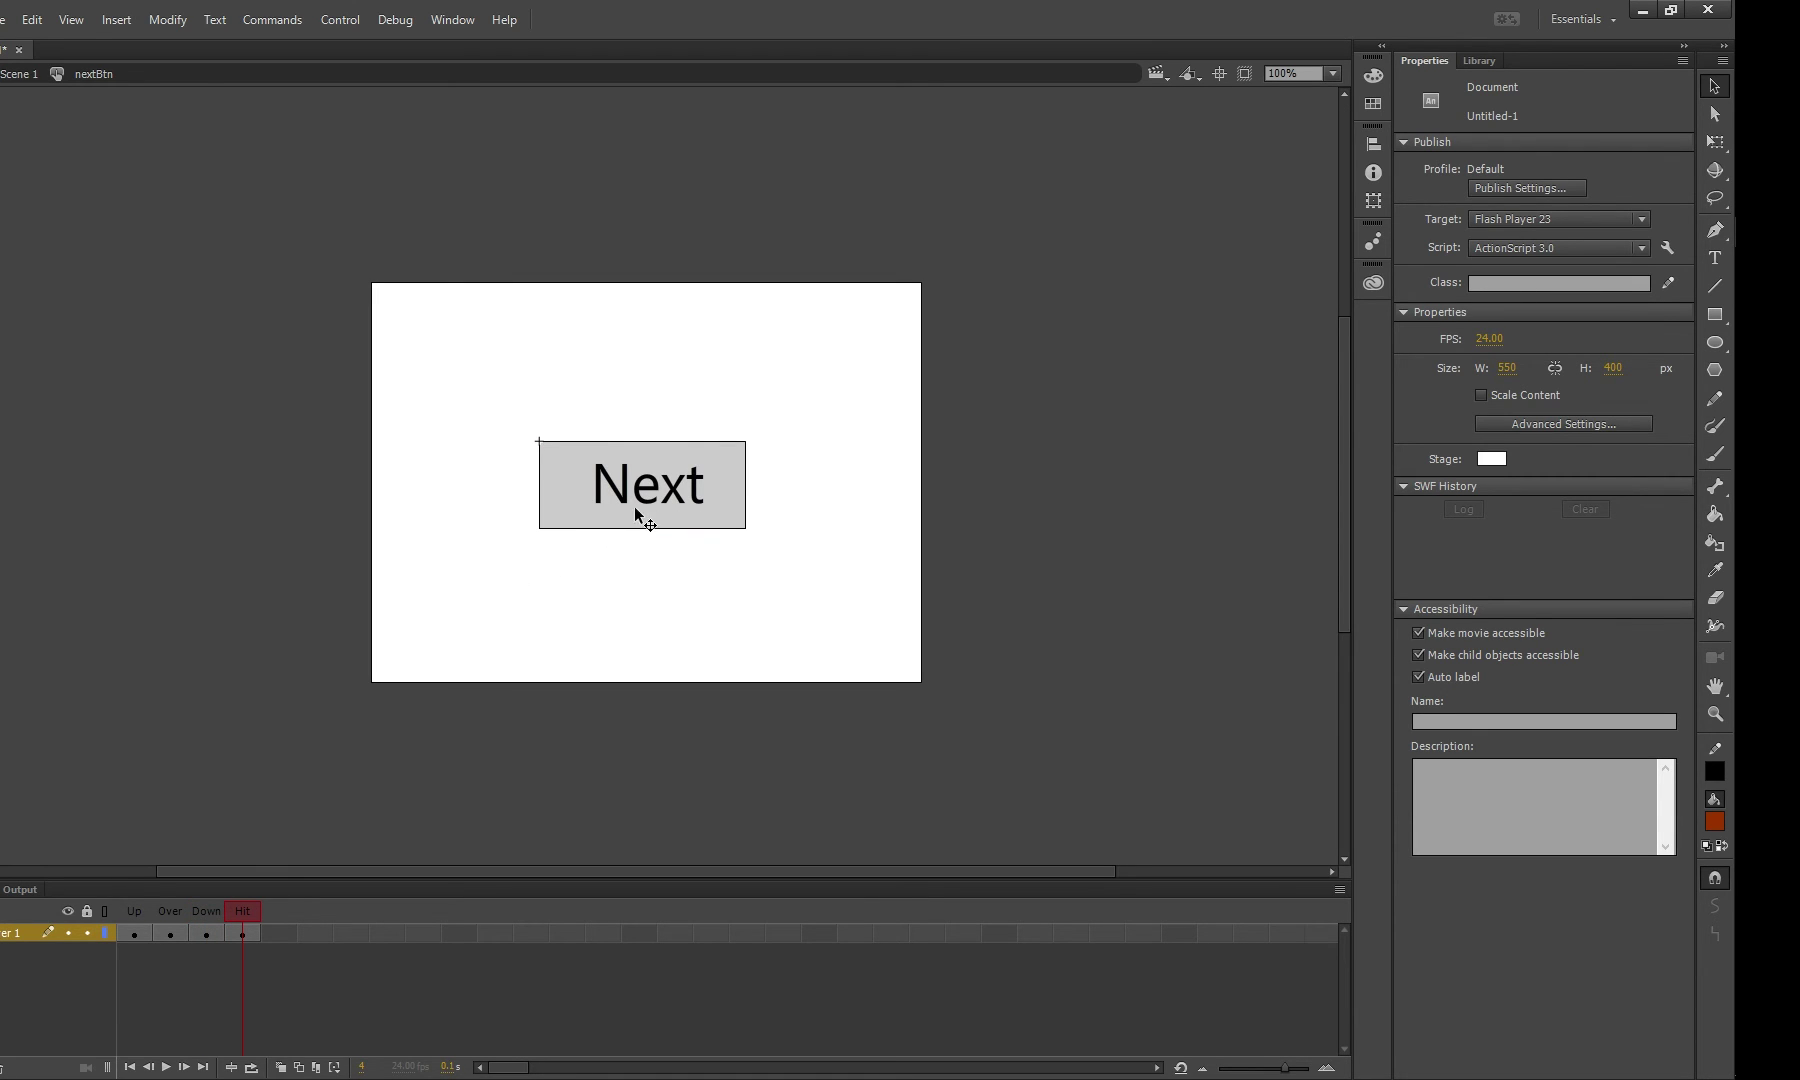
- Scale the Hit-state artwork with Free Transform up to 234 × 98.75
left_click(1716, 343)
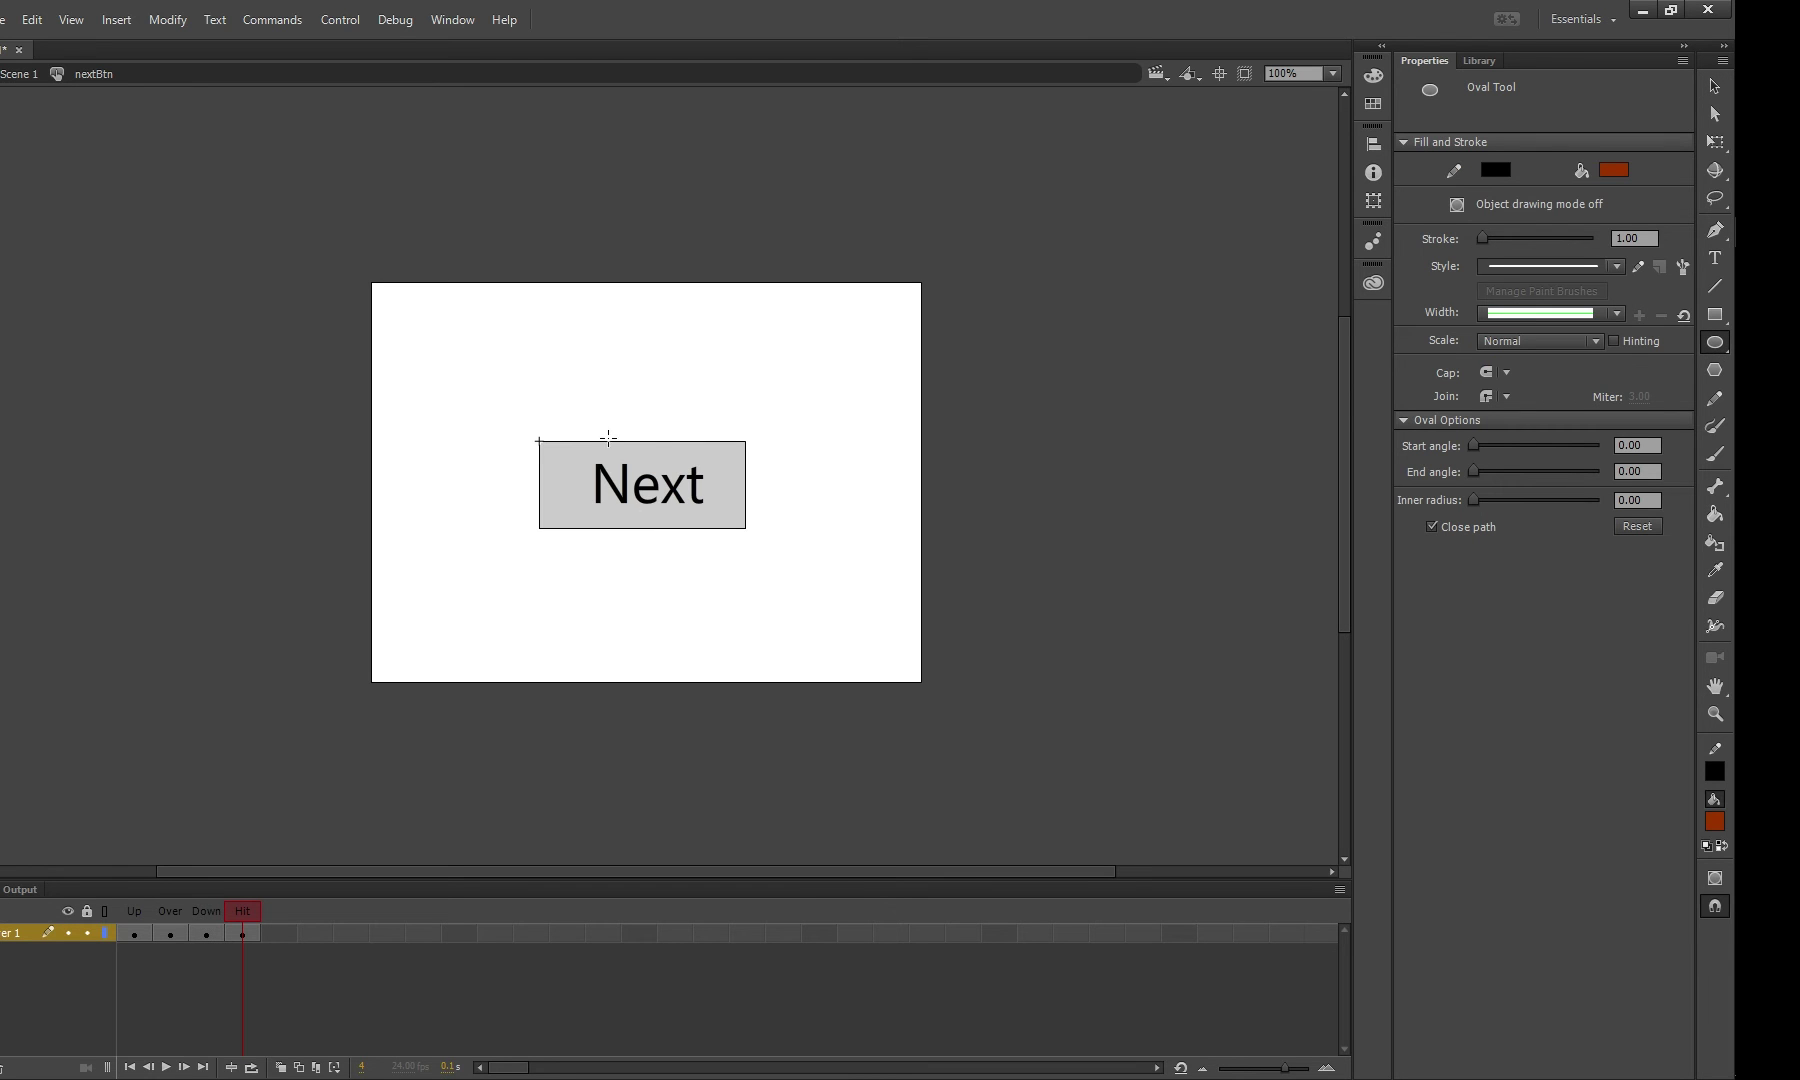
left_click(1704, 143)
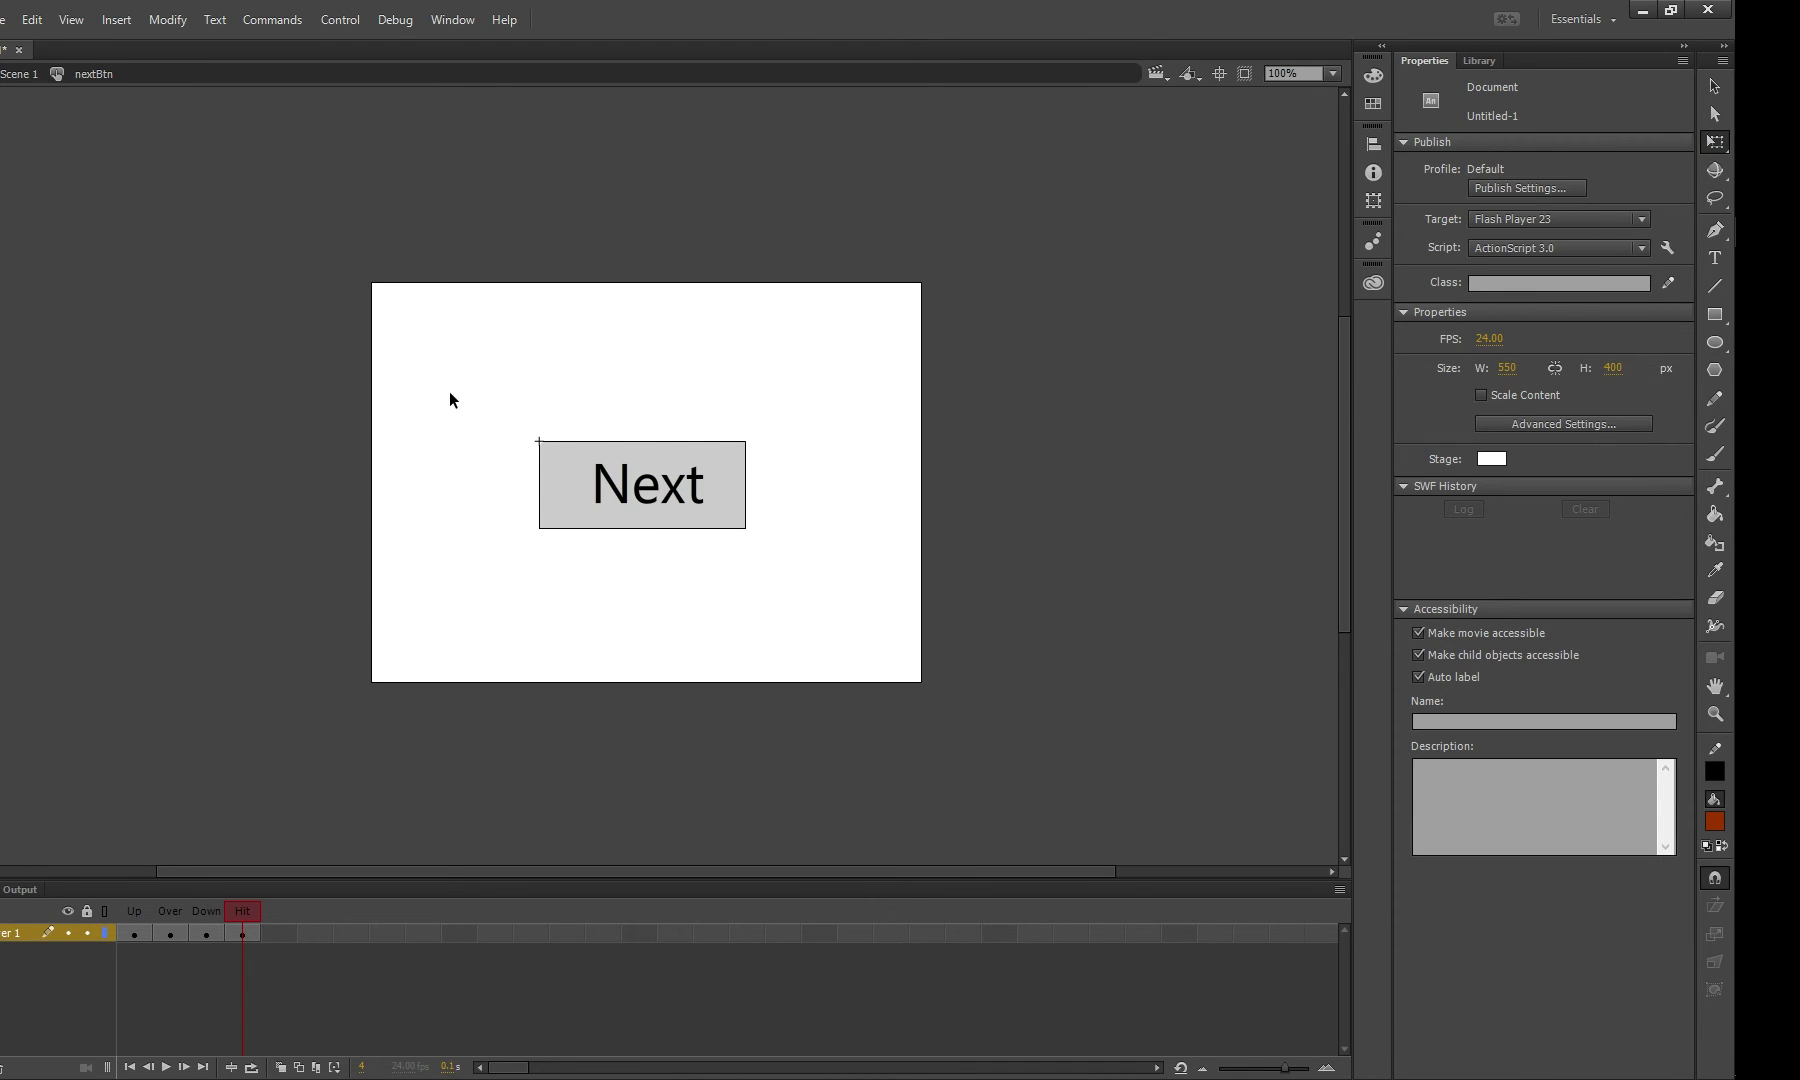
left_click_drag(449, 400, 832, 598)
left_click_drag(746, 528, 668, 499)
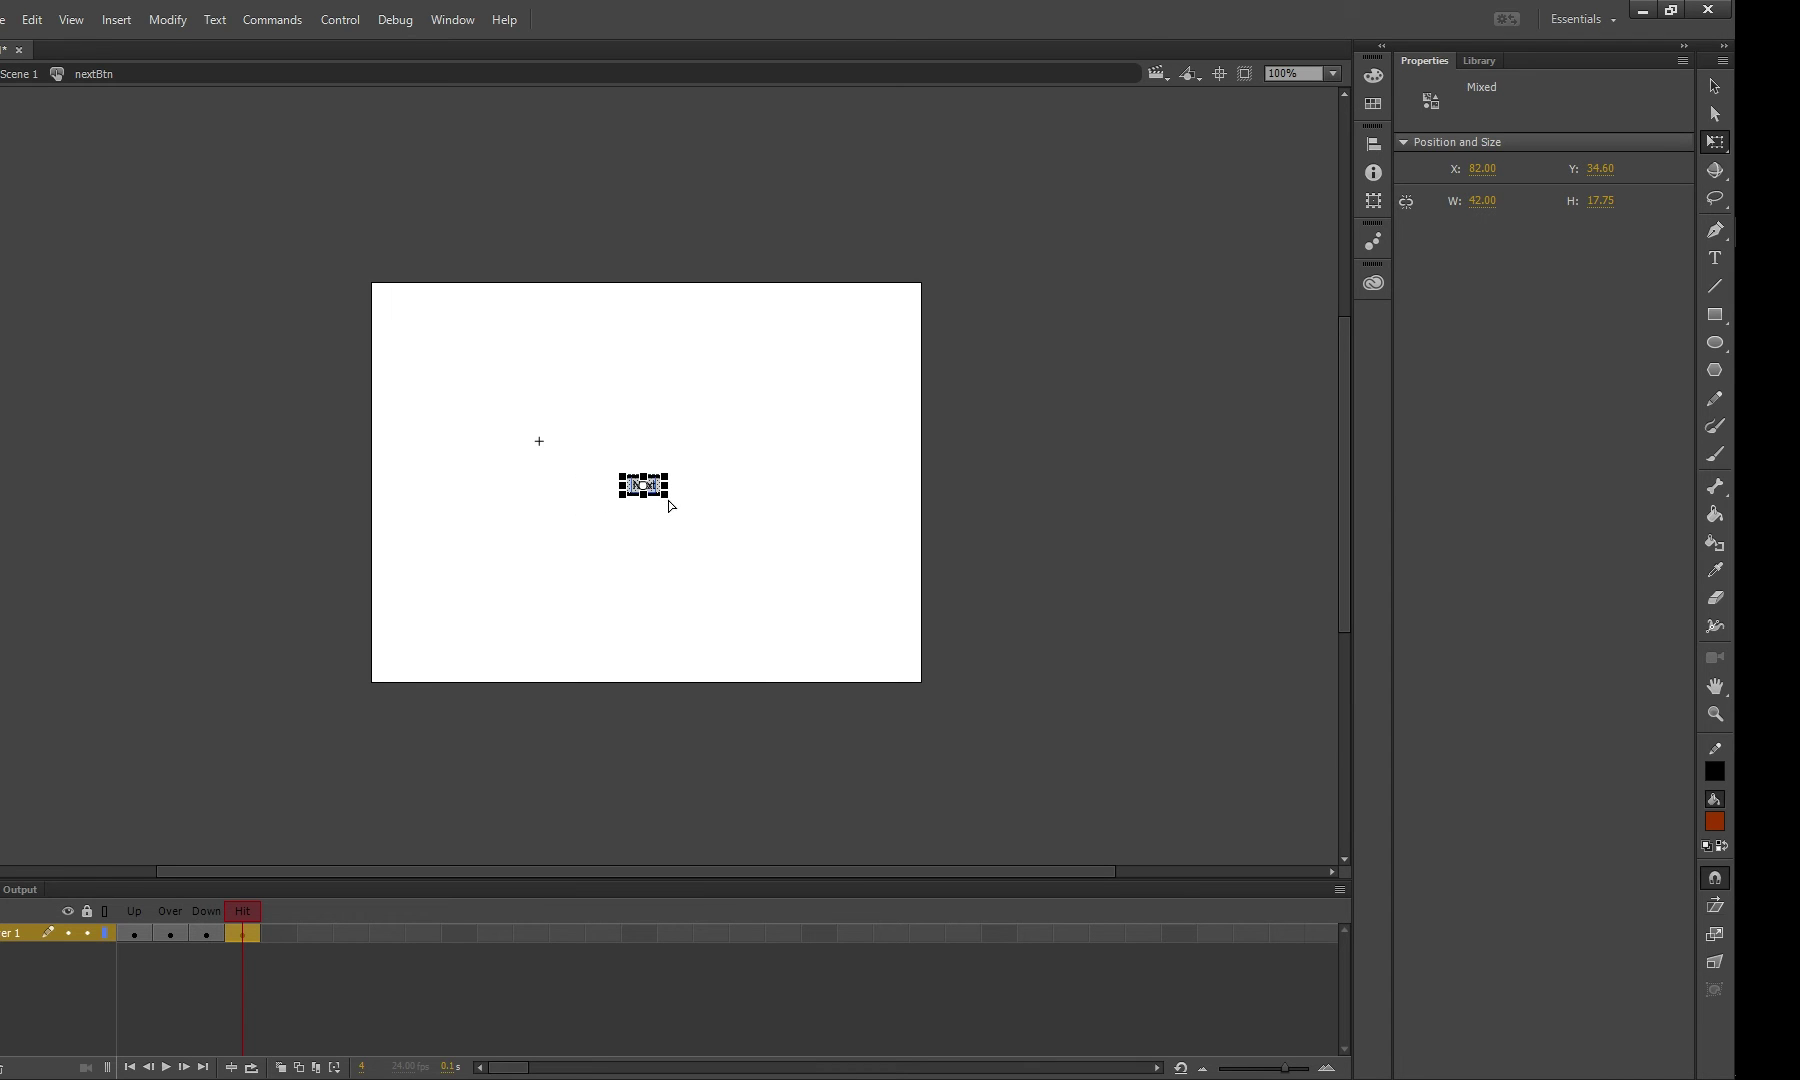
key("ctrl+z")
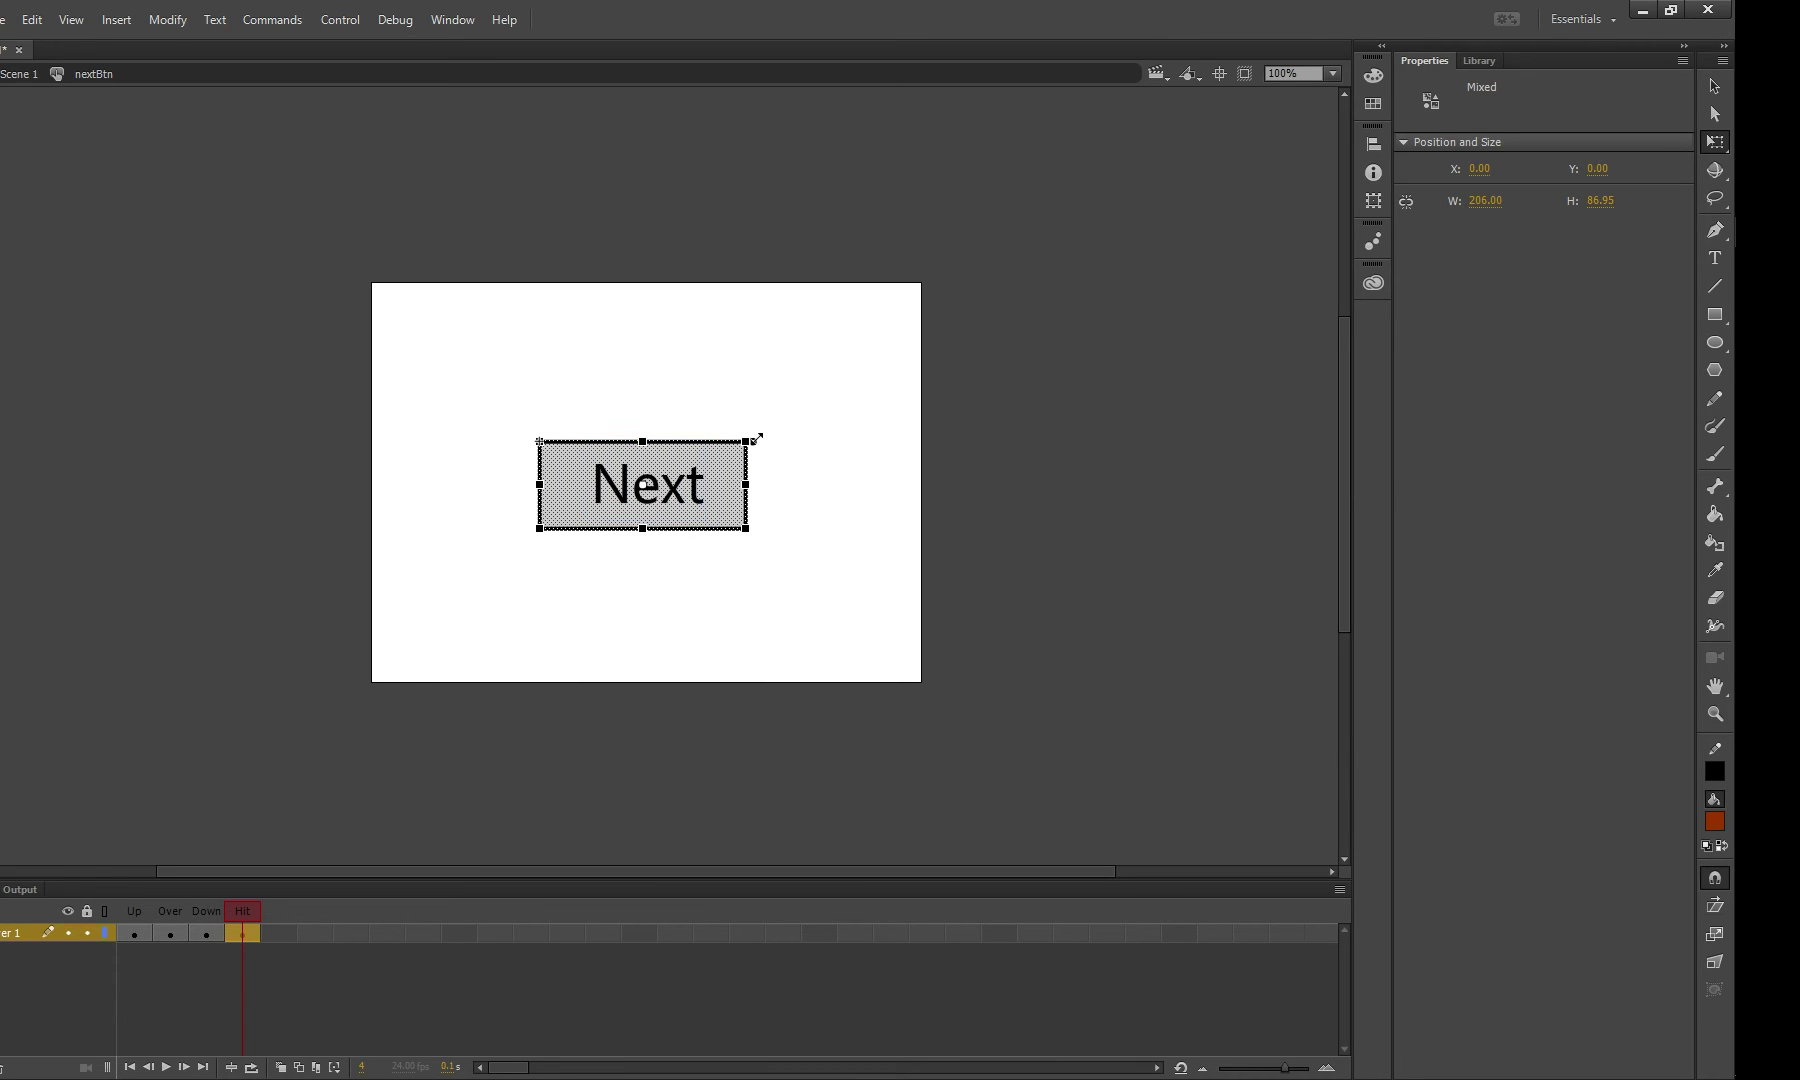
left_click_drag(750, 437, 765, 431)
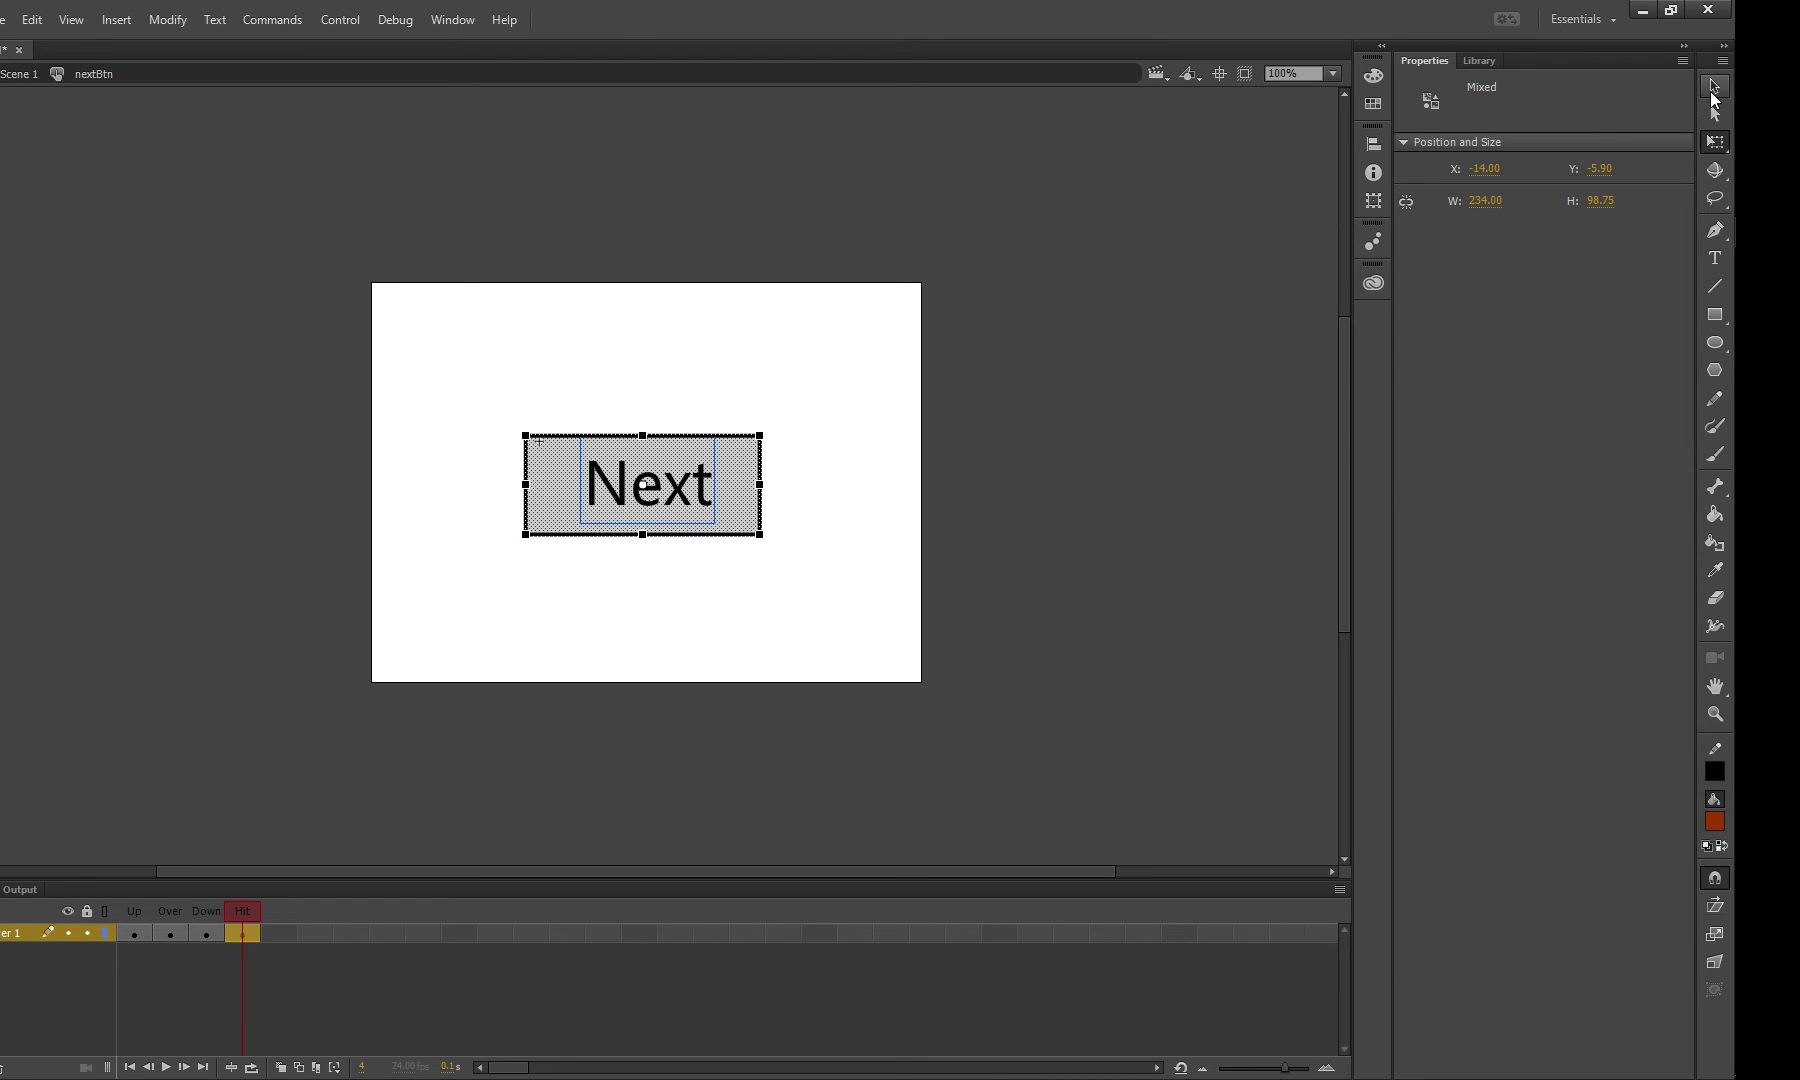
left_click(1712, 90)
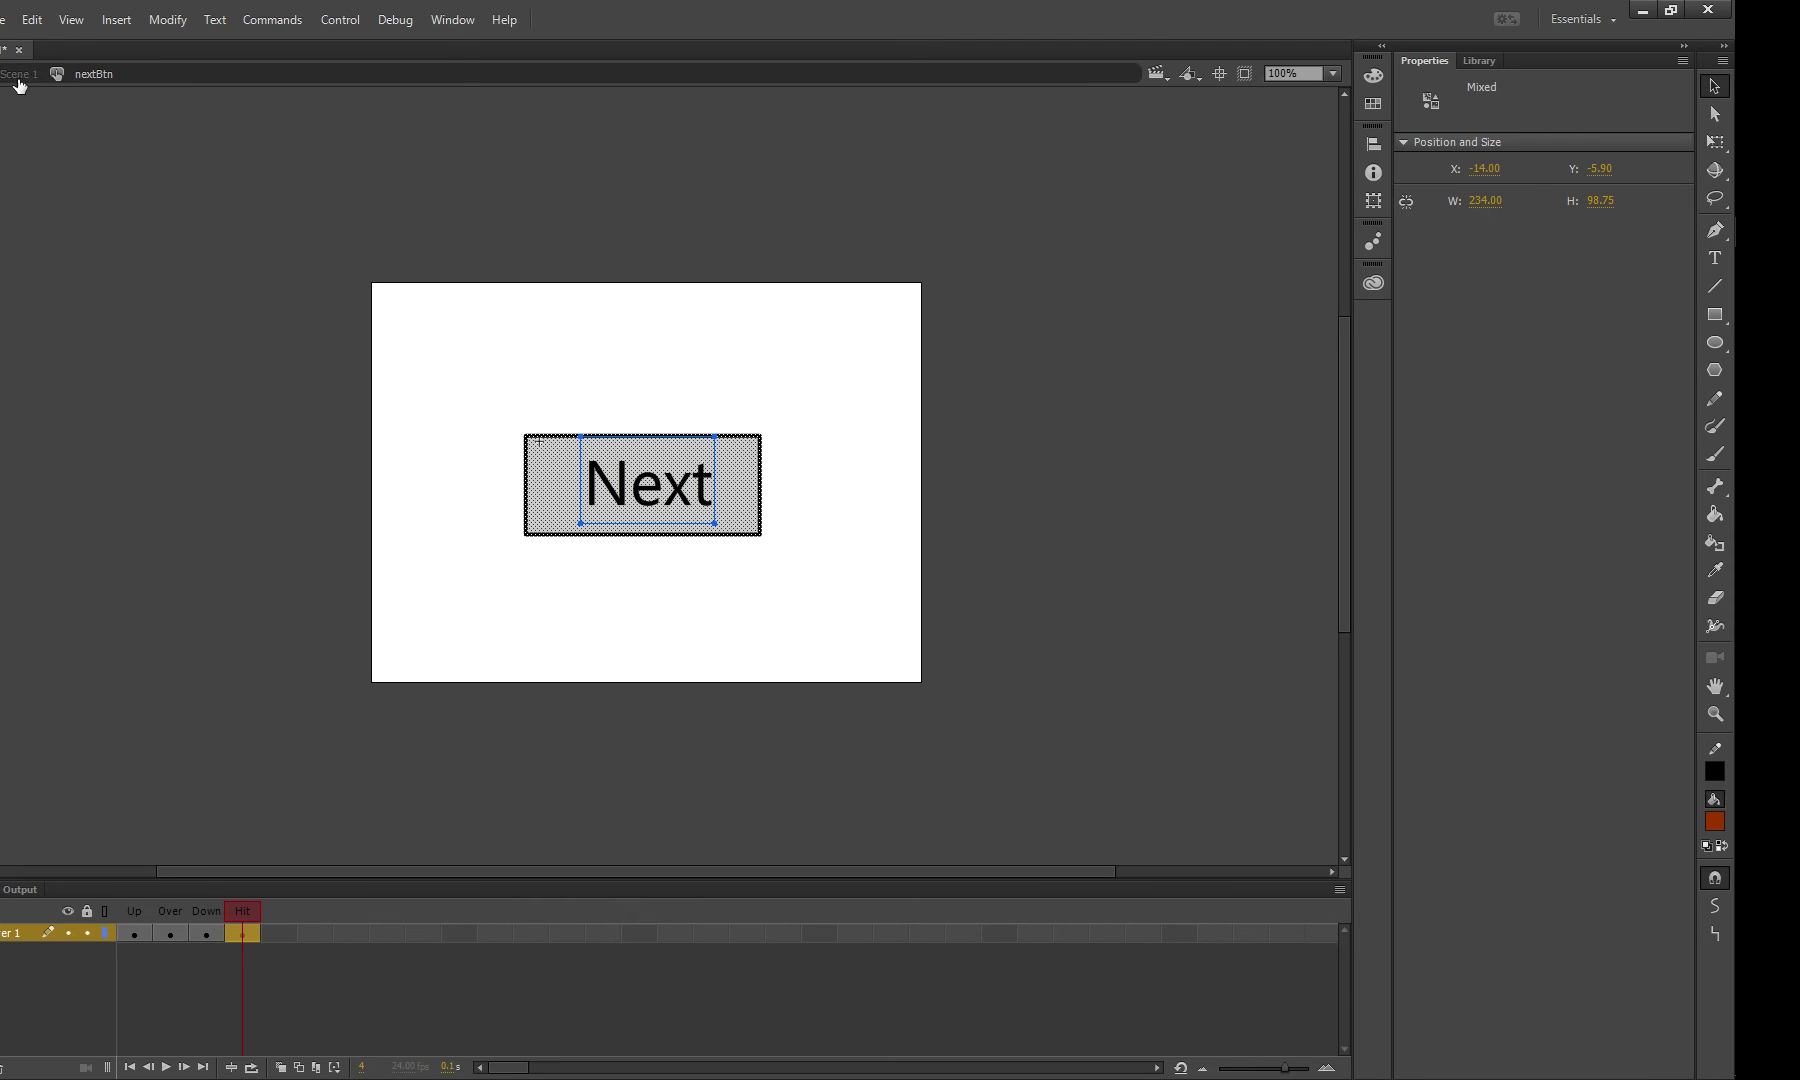
- Return to Scene 1, test the movie with Ctrl+Enter, click Next, then close the SWF
double_click(53, 253)
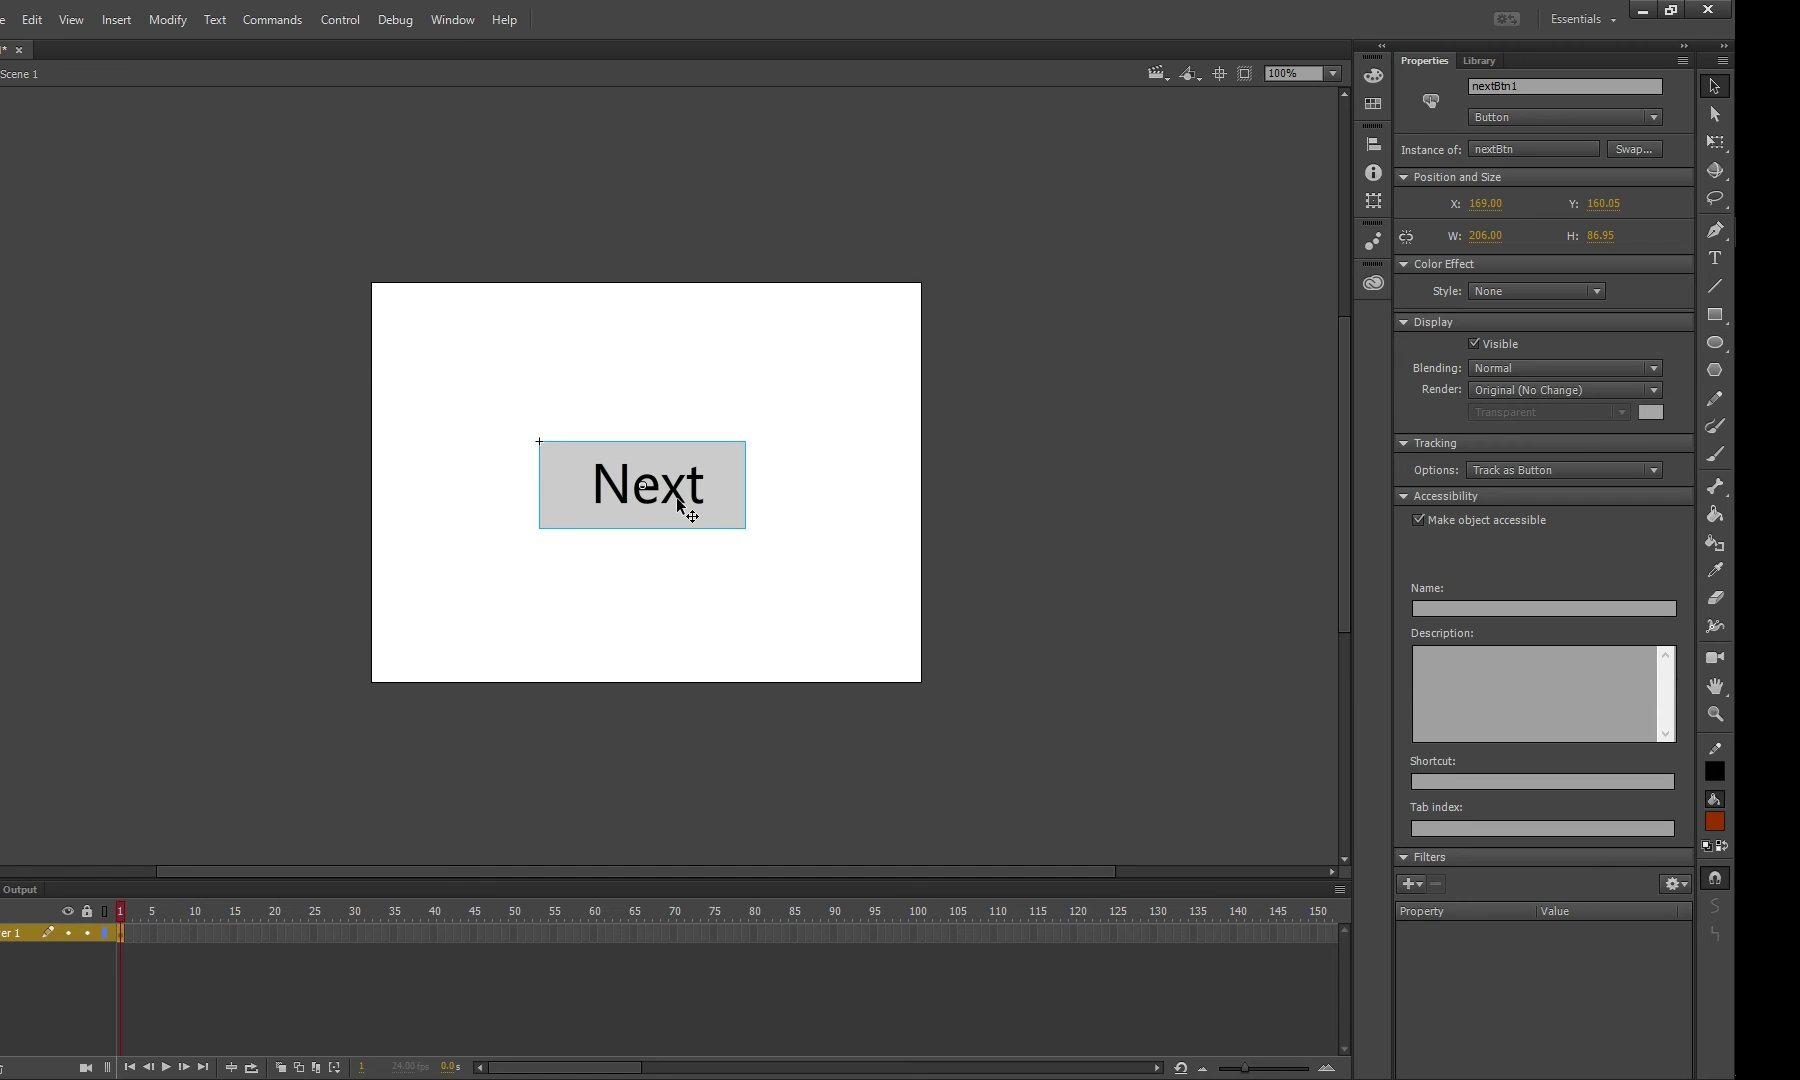
key("ctrl+Return")
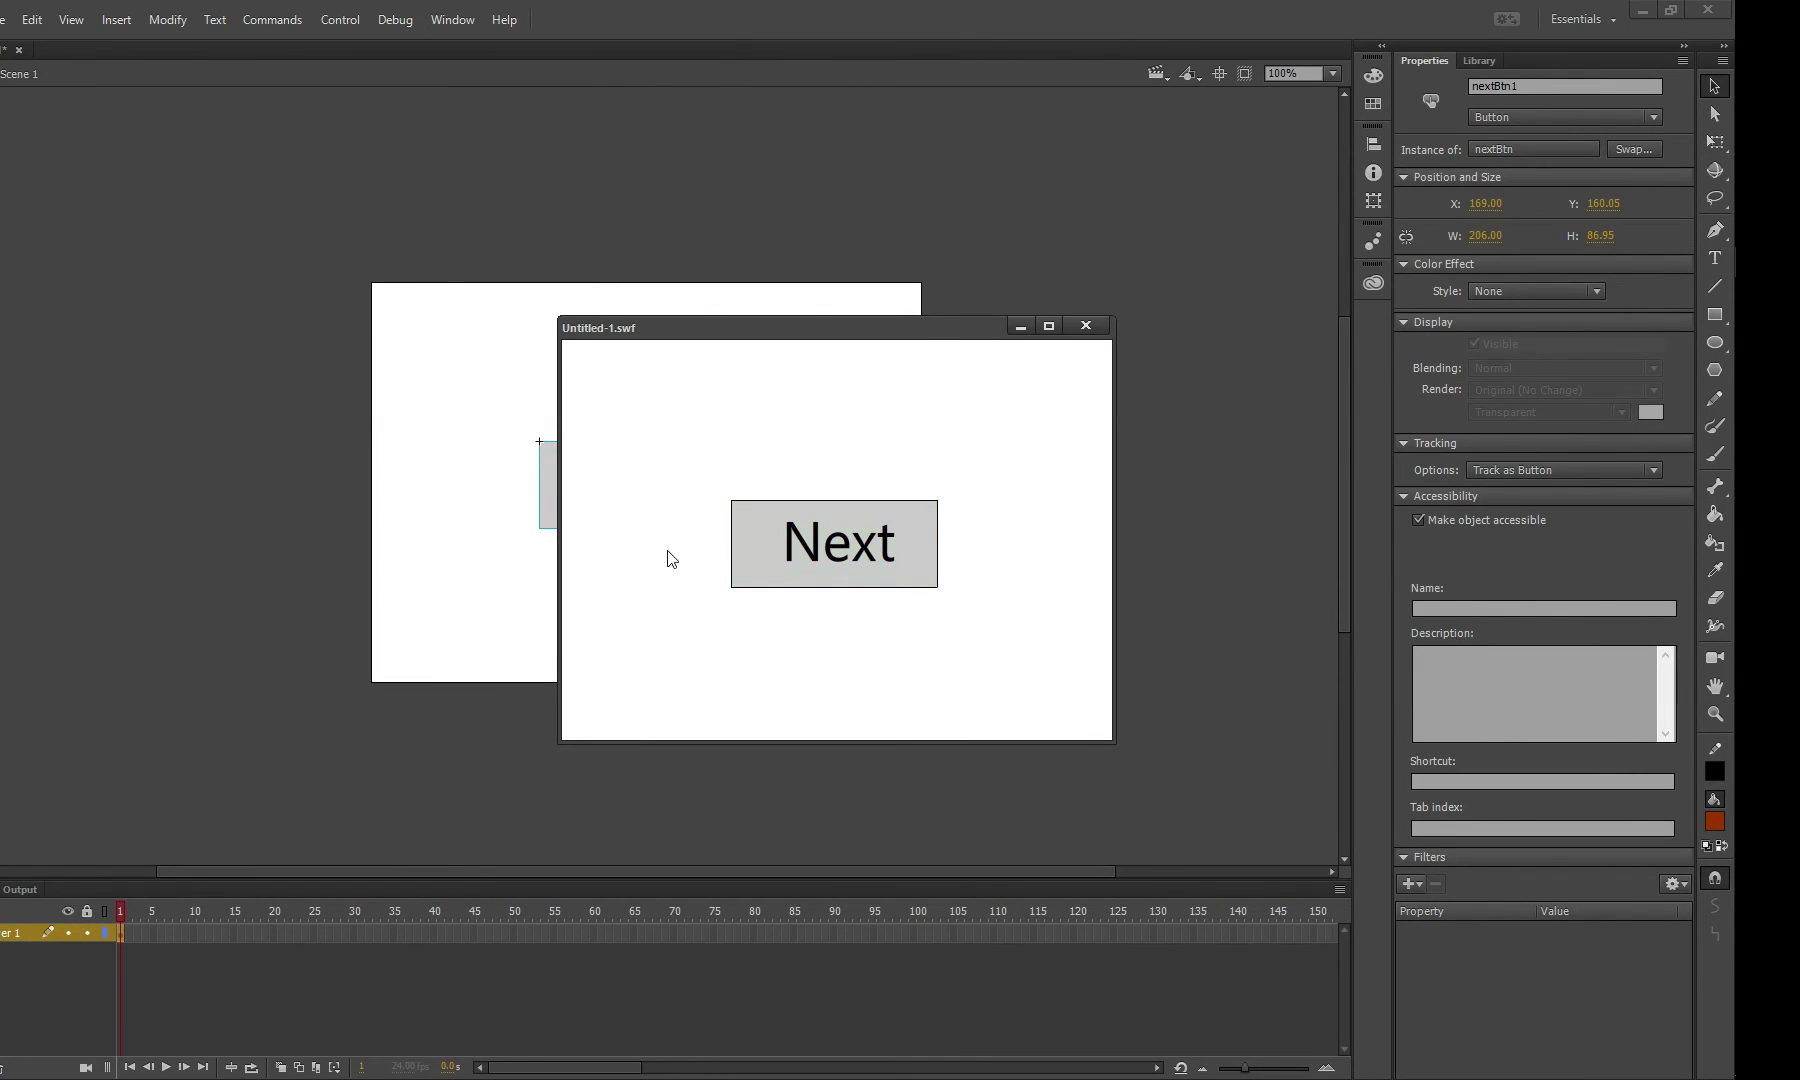
left_click(858, 562)
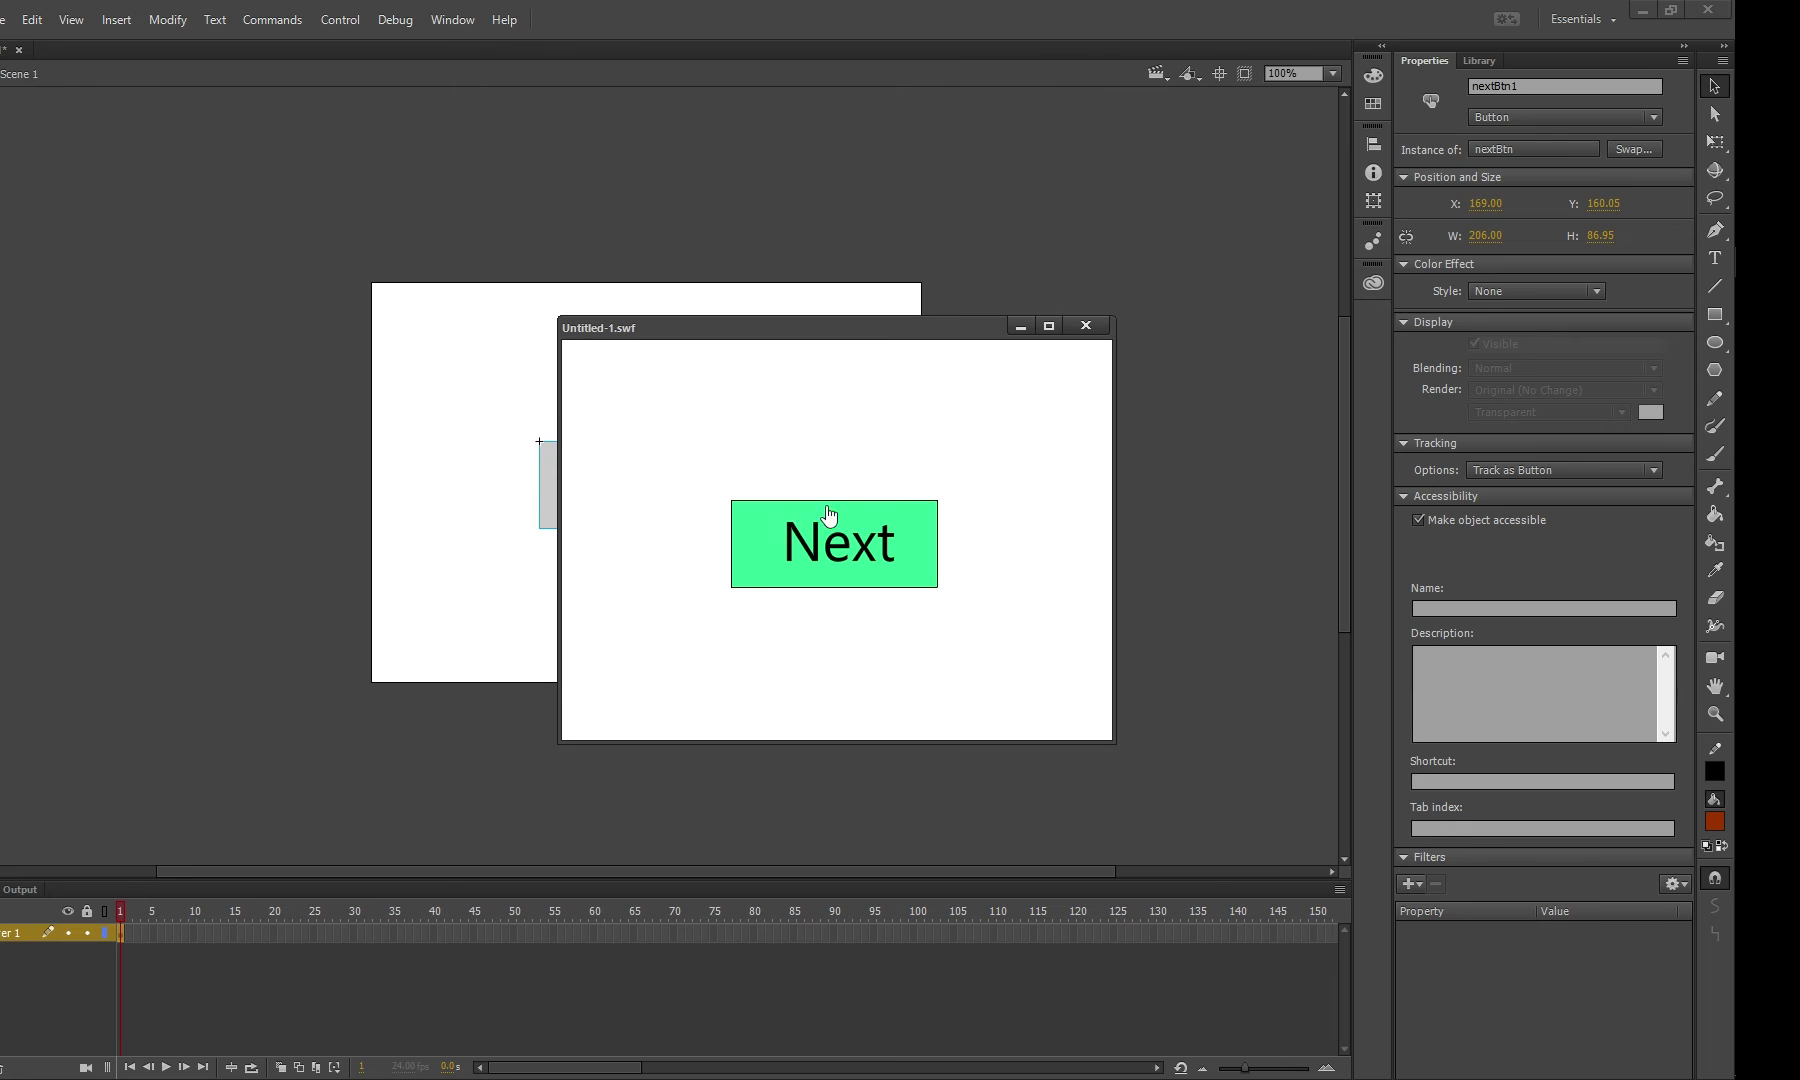
left_click(1095, 327)
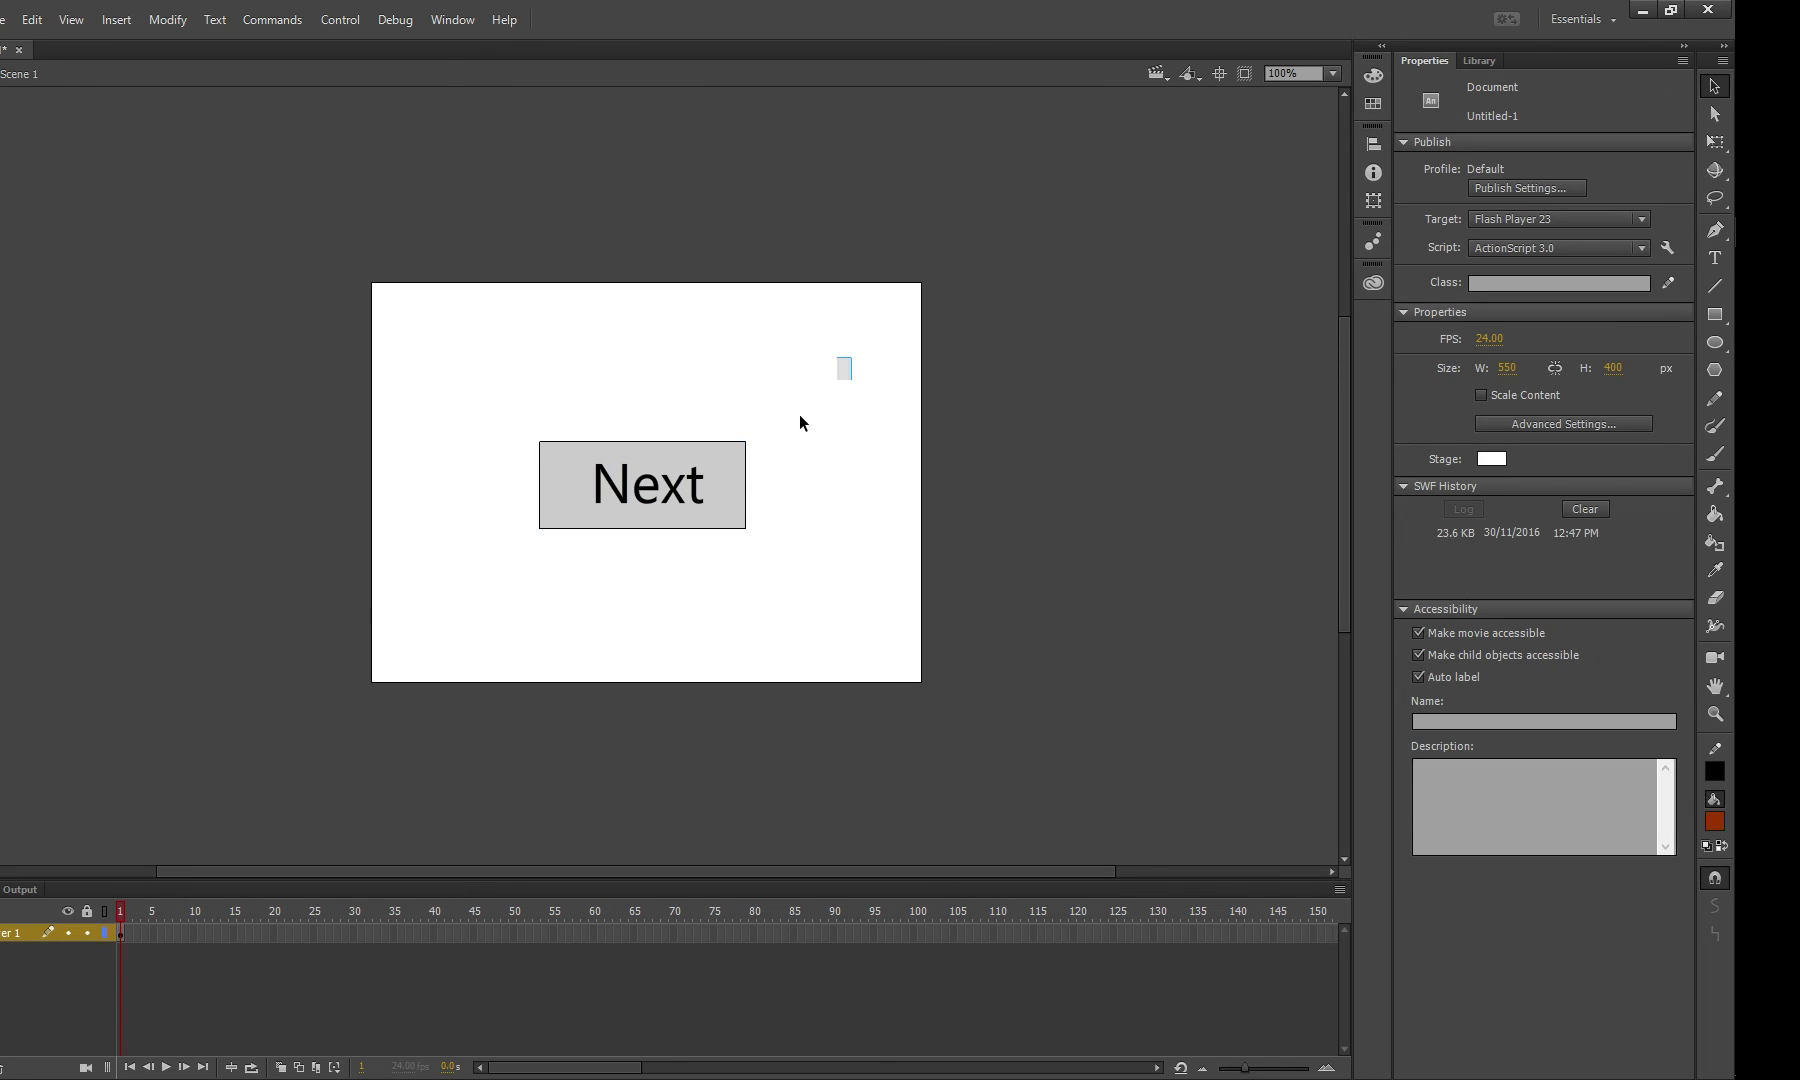
- Delete the Next button and draw a brown Shift-constrained circle left of stage centre
left_click_drag(800, 422, 129, 603)
key("Delete")
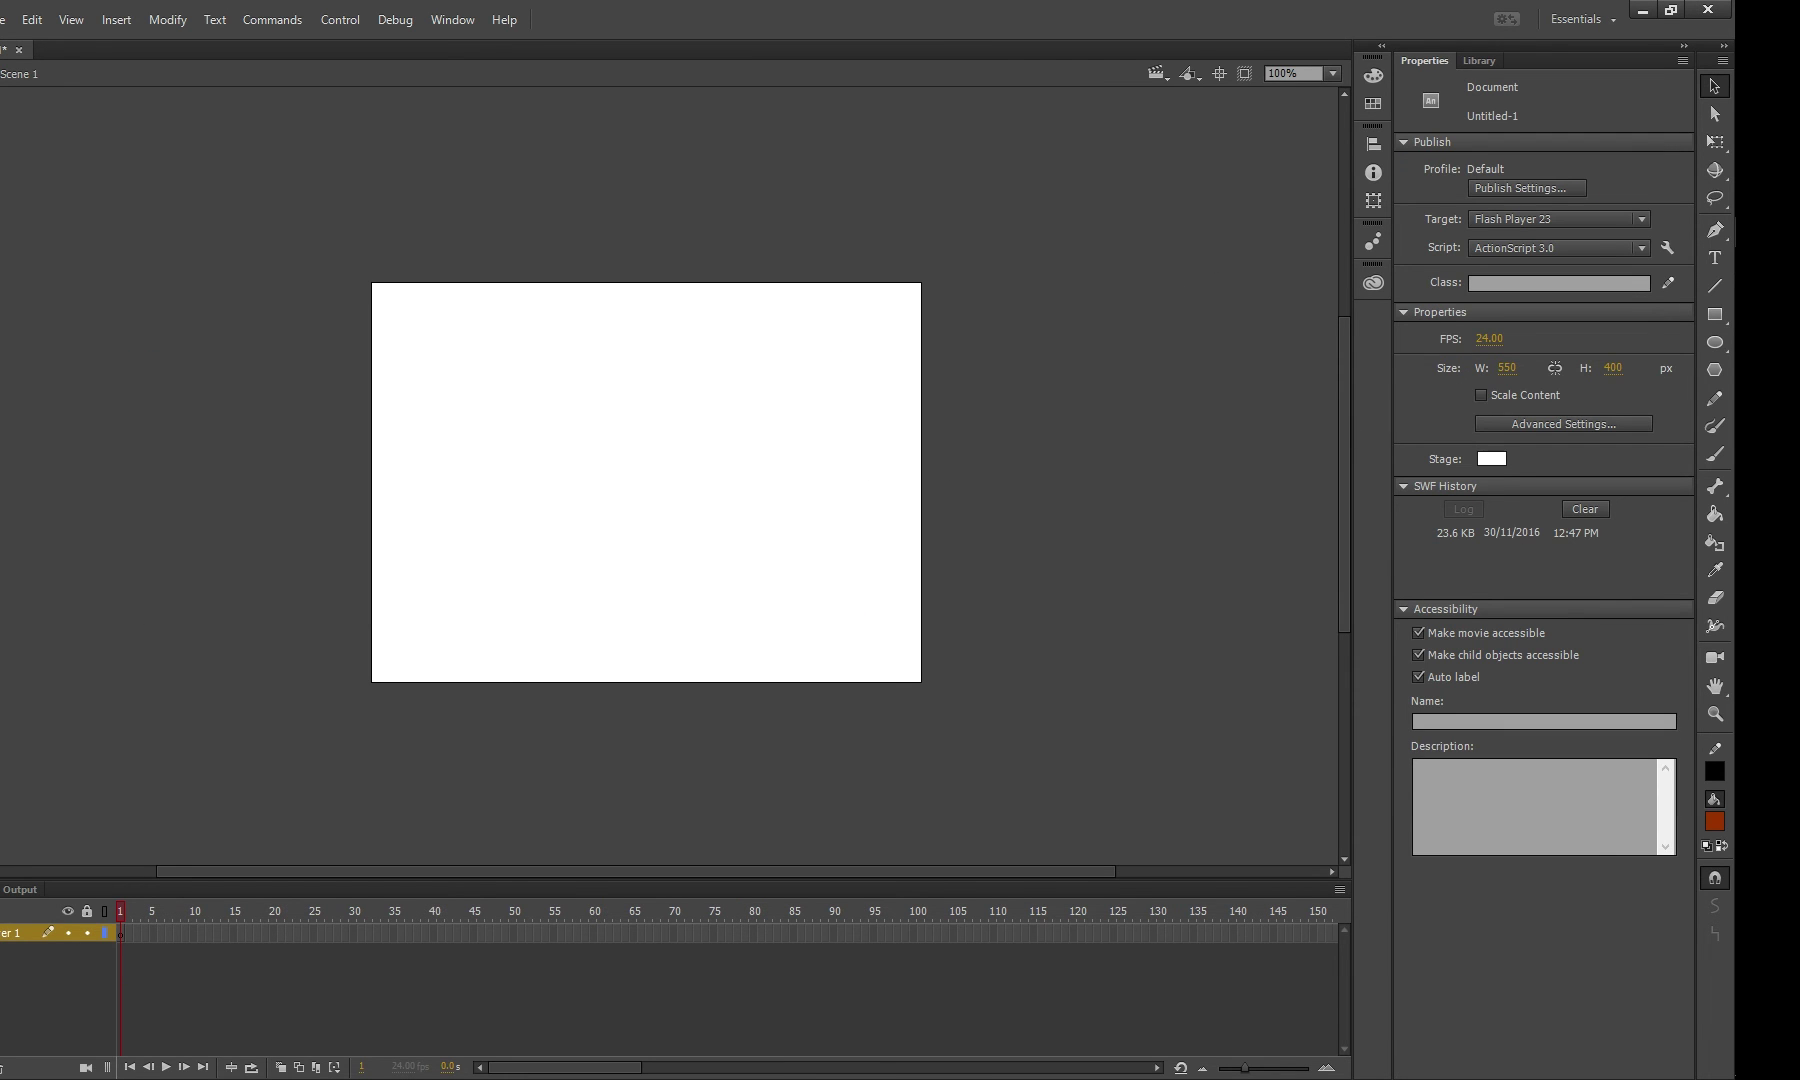
left_click(1715, 342)
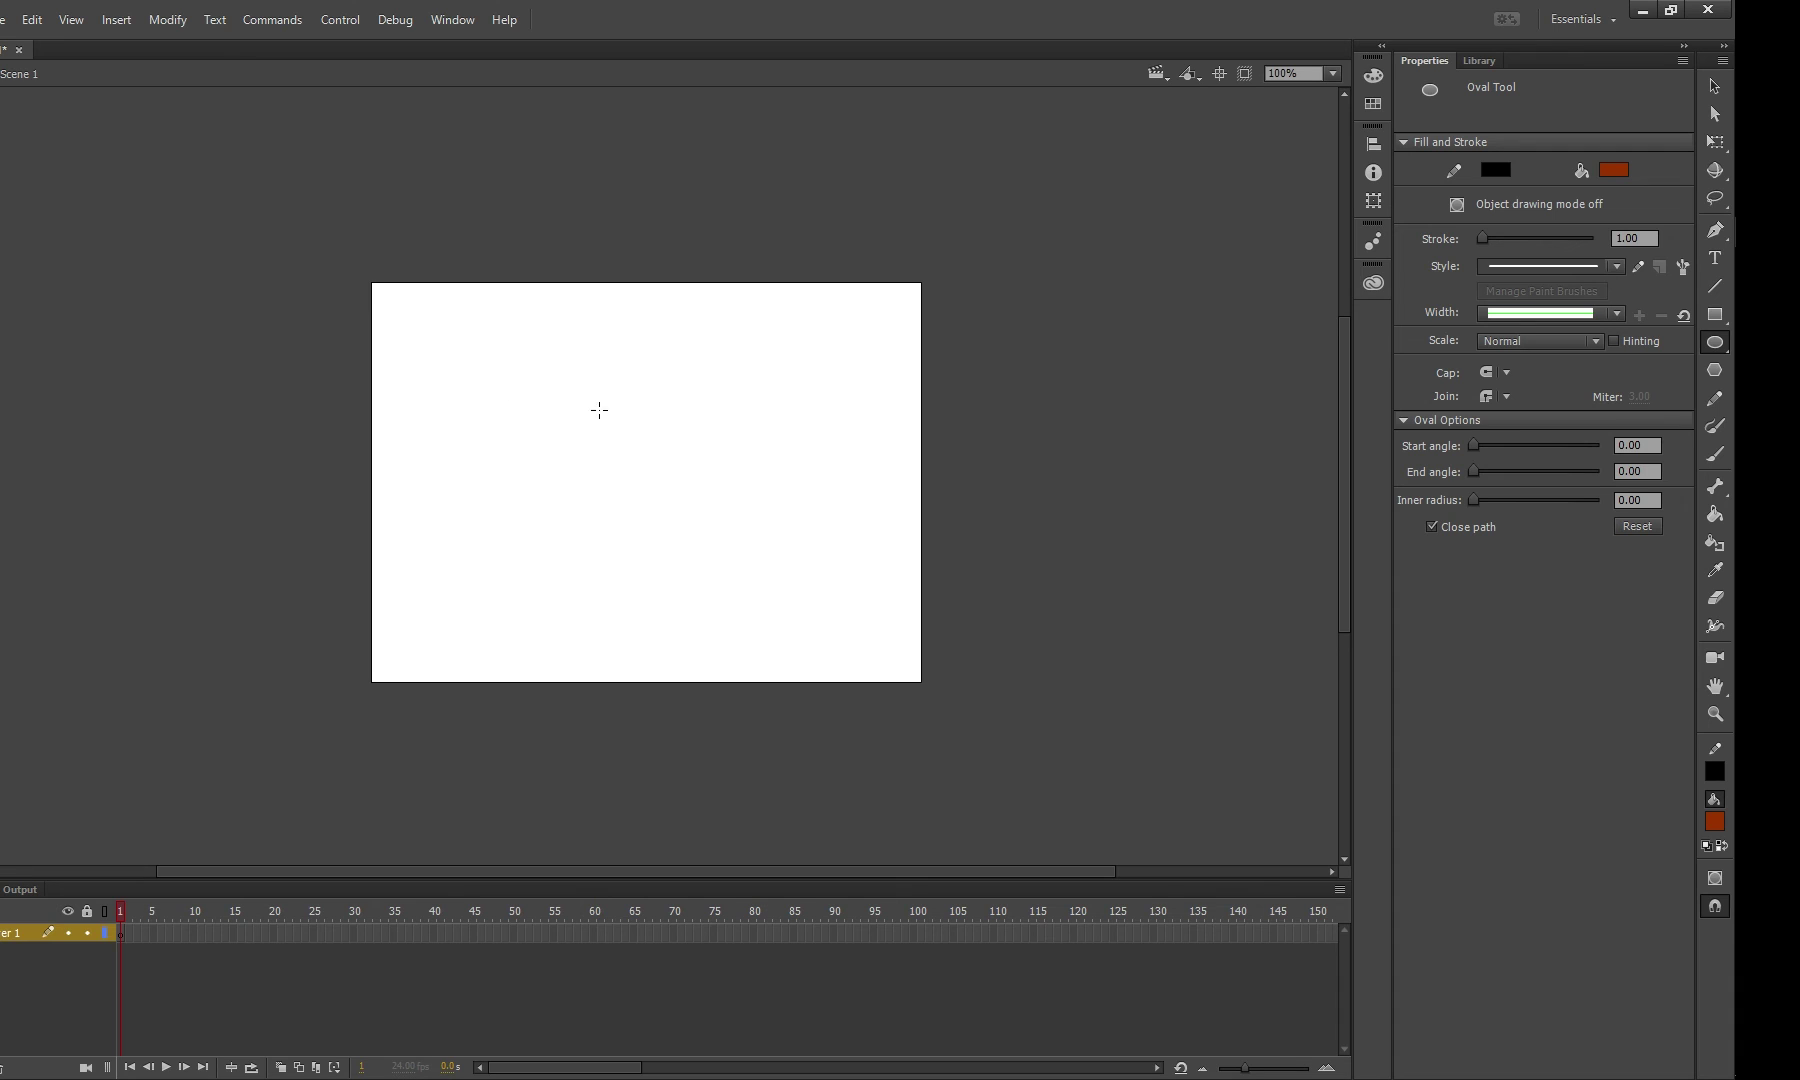
left_click_drag(496, 370, 651, 514)
key("shift")
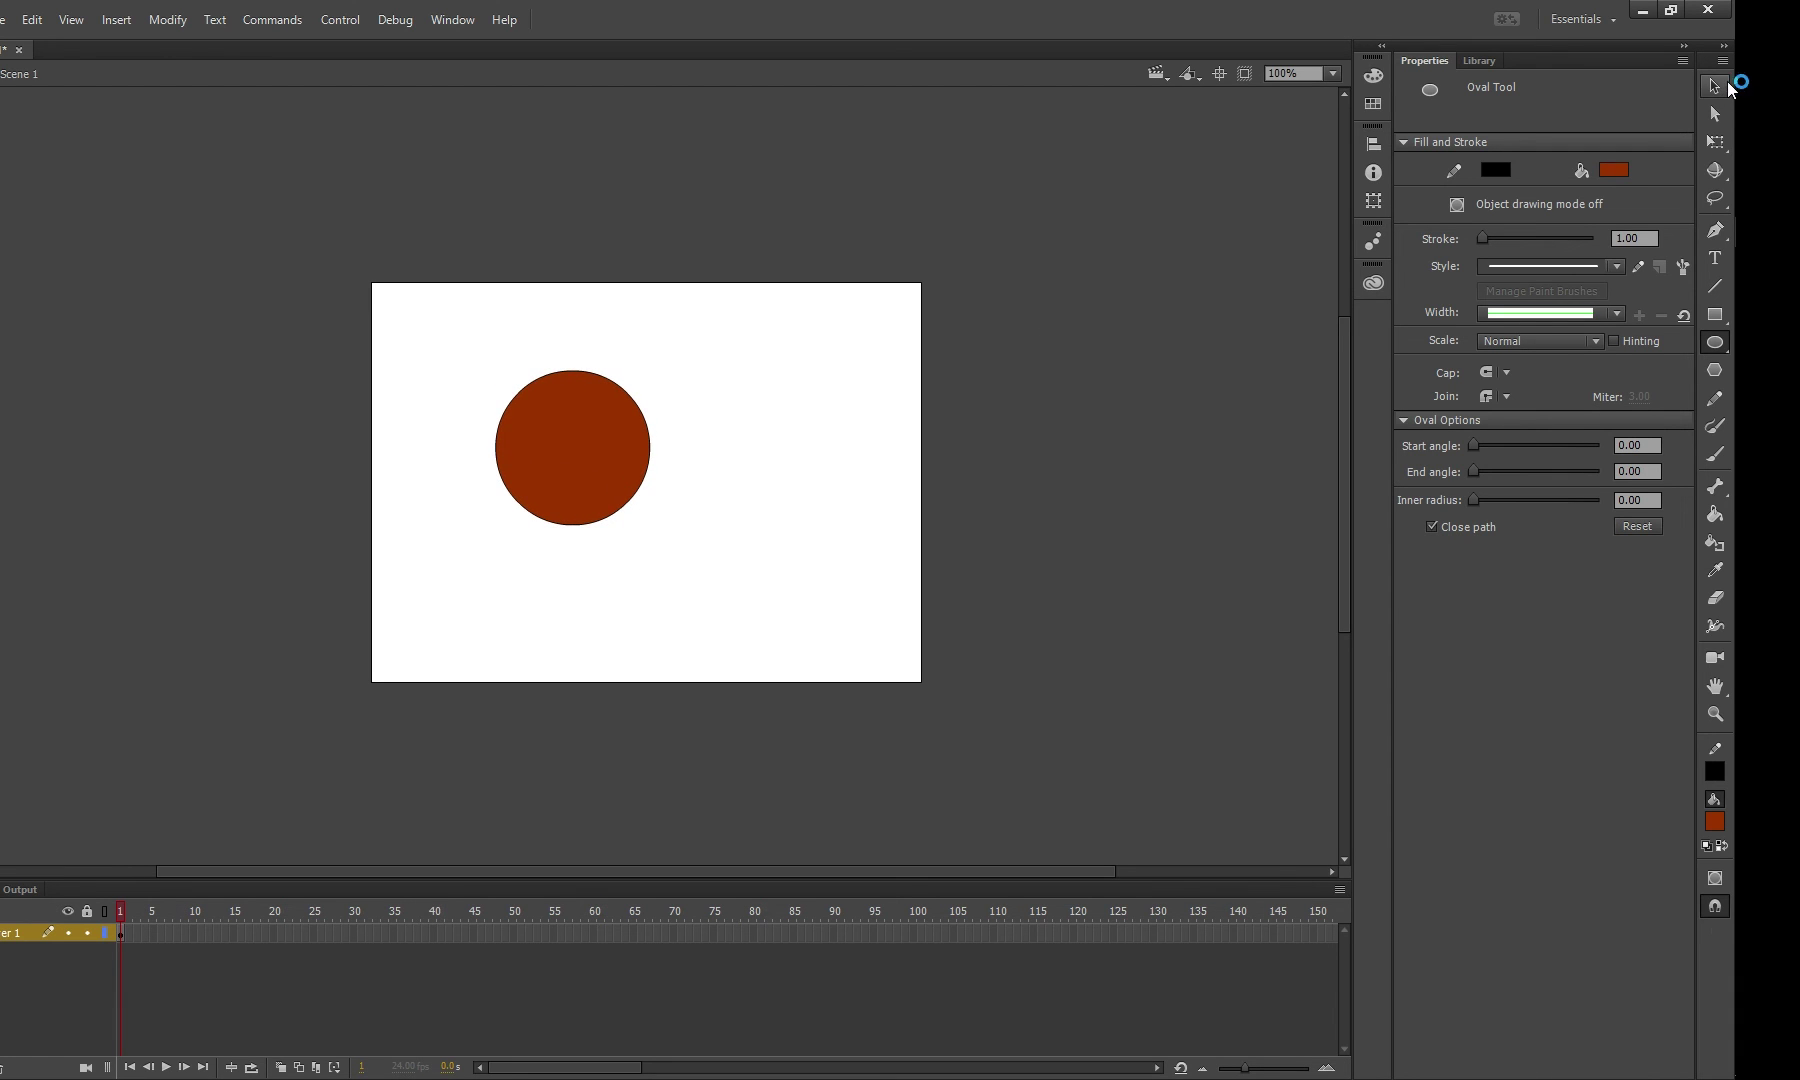
- Convert the brown circle into a Movie Clip symbol named ballMc
left_click(1715, 86)
left_click_drag(782, 595, 249, 321)
right_click(598, 456)
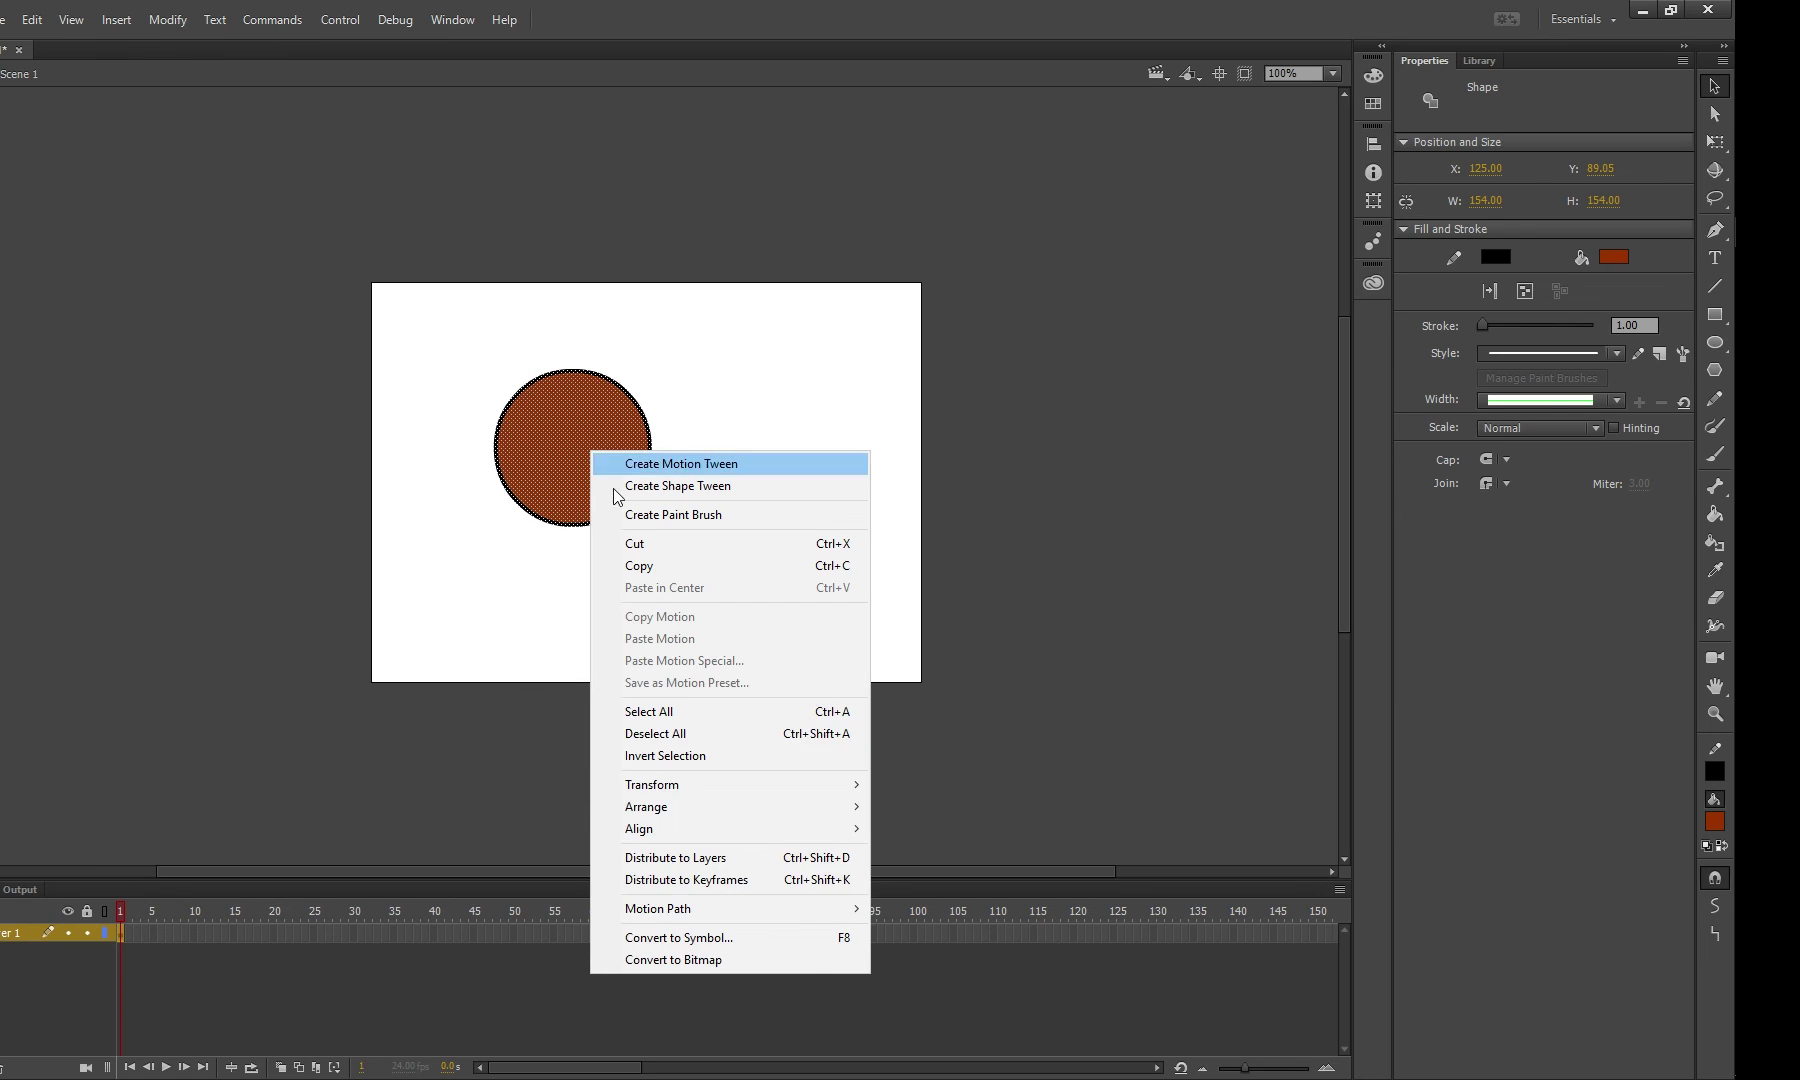
left_click(700, 937)
left_click(278, 351)
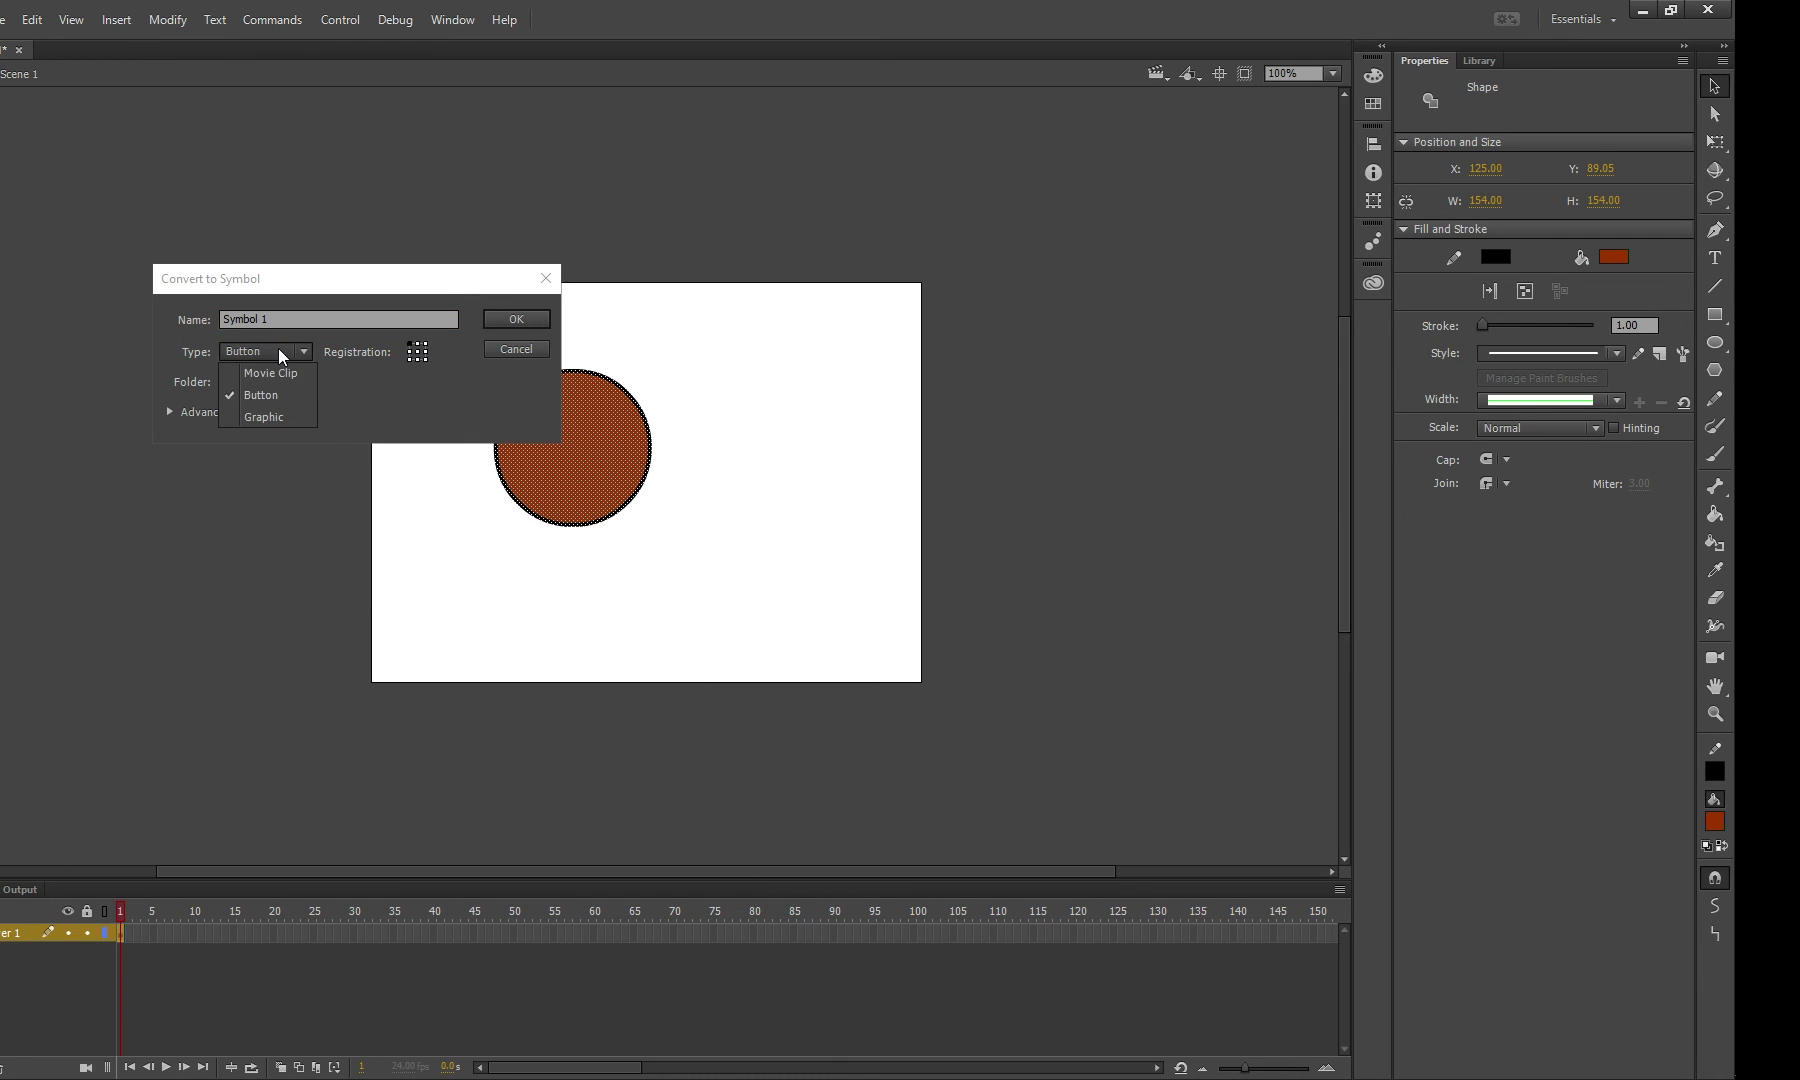
left_click(271, 368)
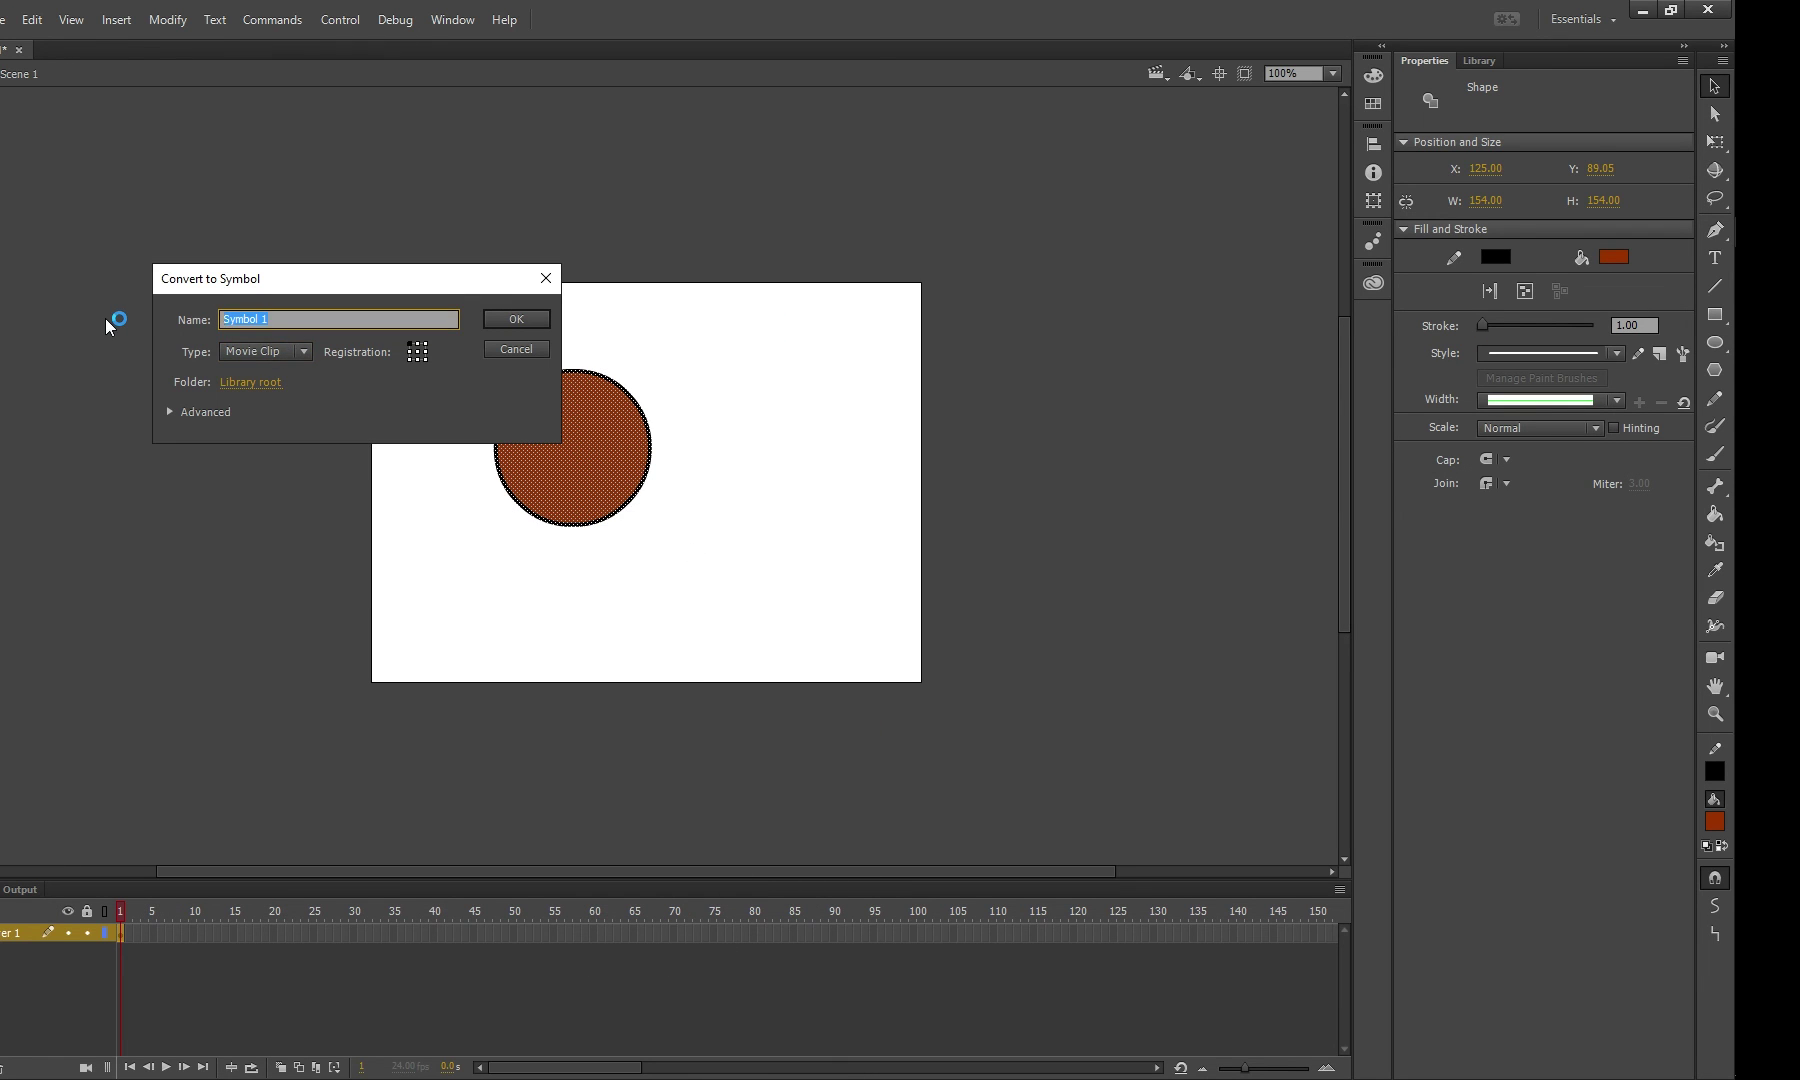
type("ballMc")
left_click(518, 318)
left_click(735, 444)
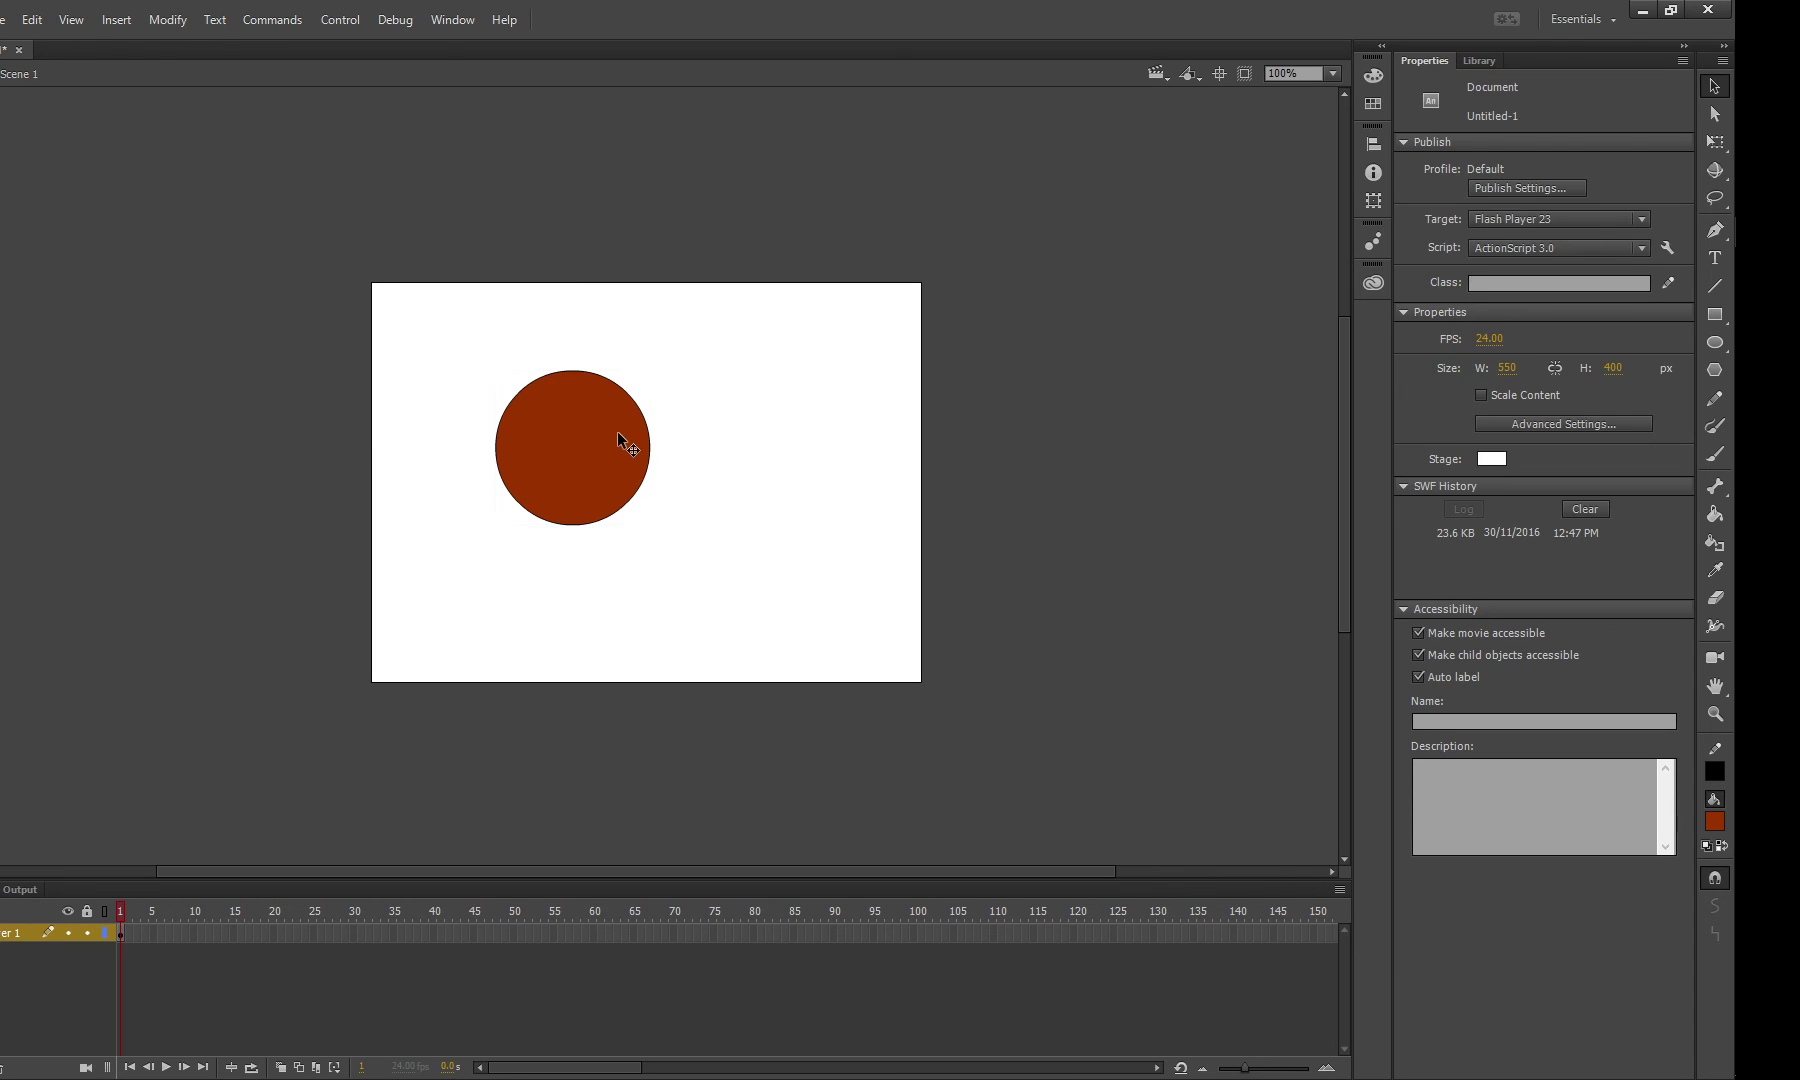
left_click(625, 435)
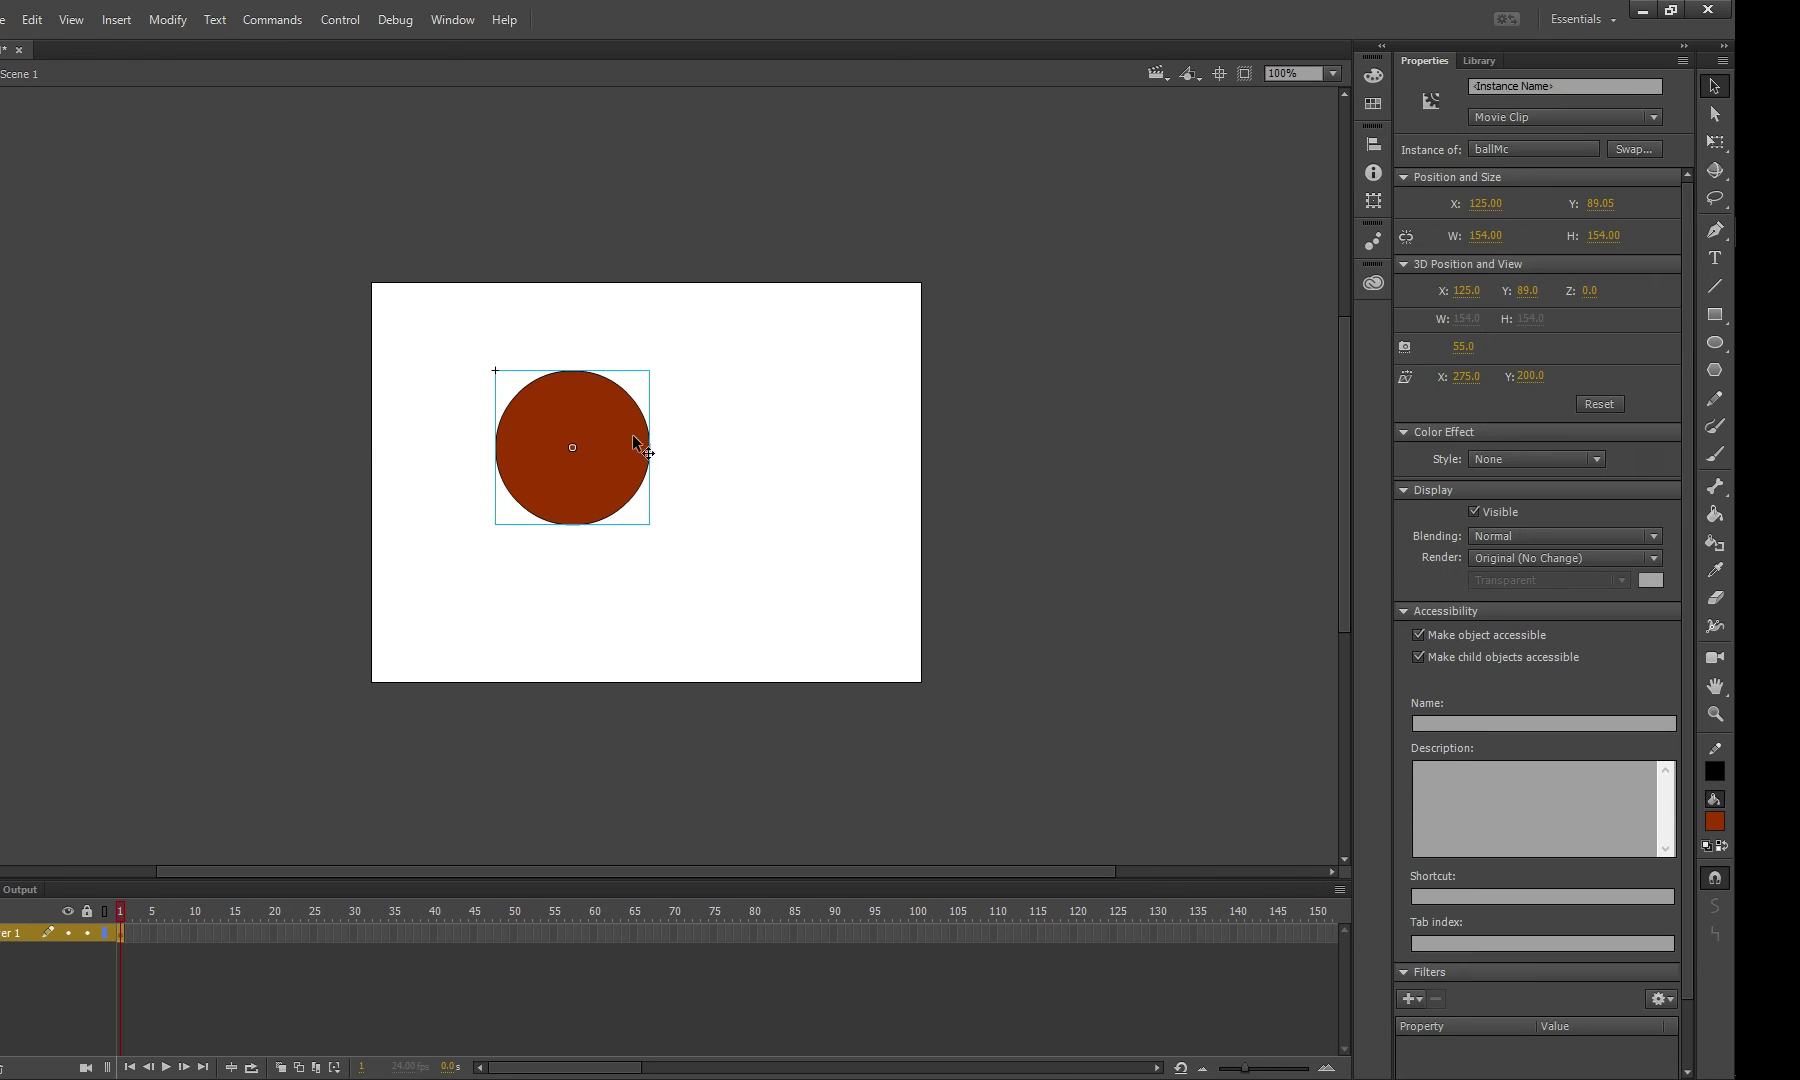
left_click(1480, 61)
left_click(1446, 308)
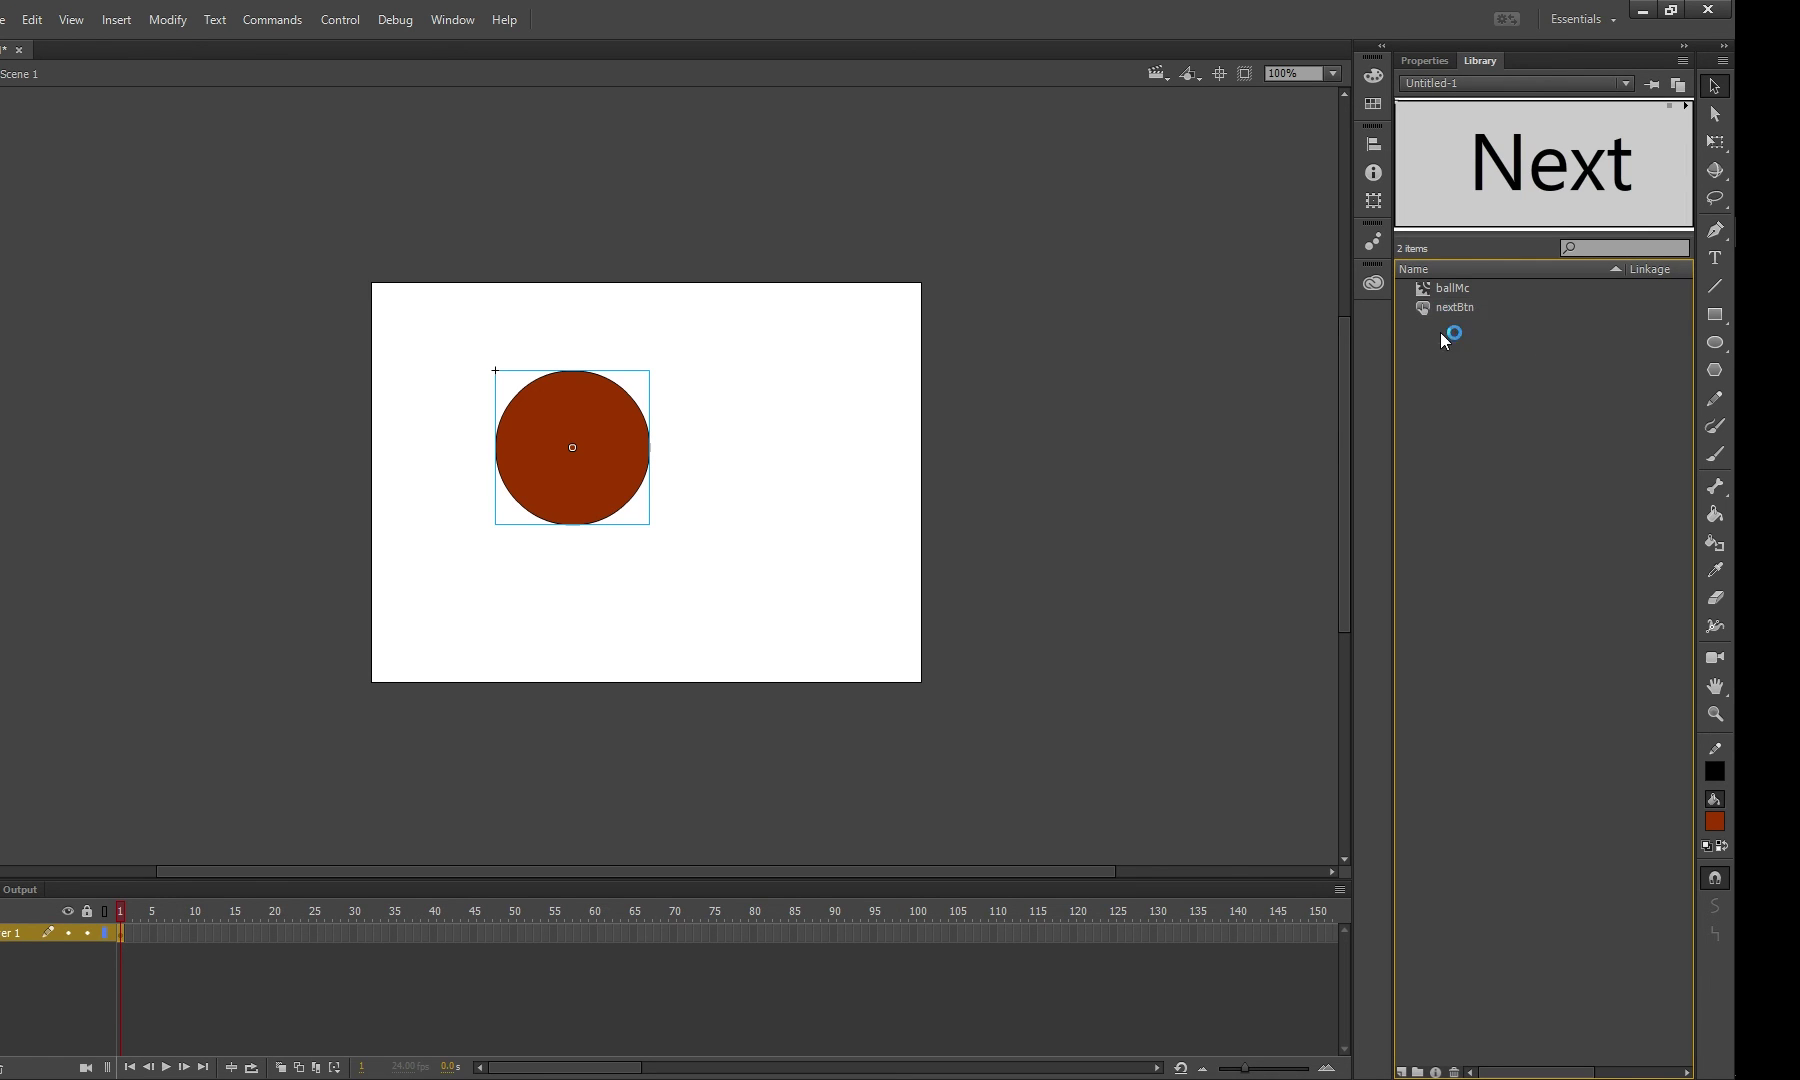
left_click(1427, 288)
left_click(1446, 362)
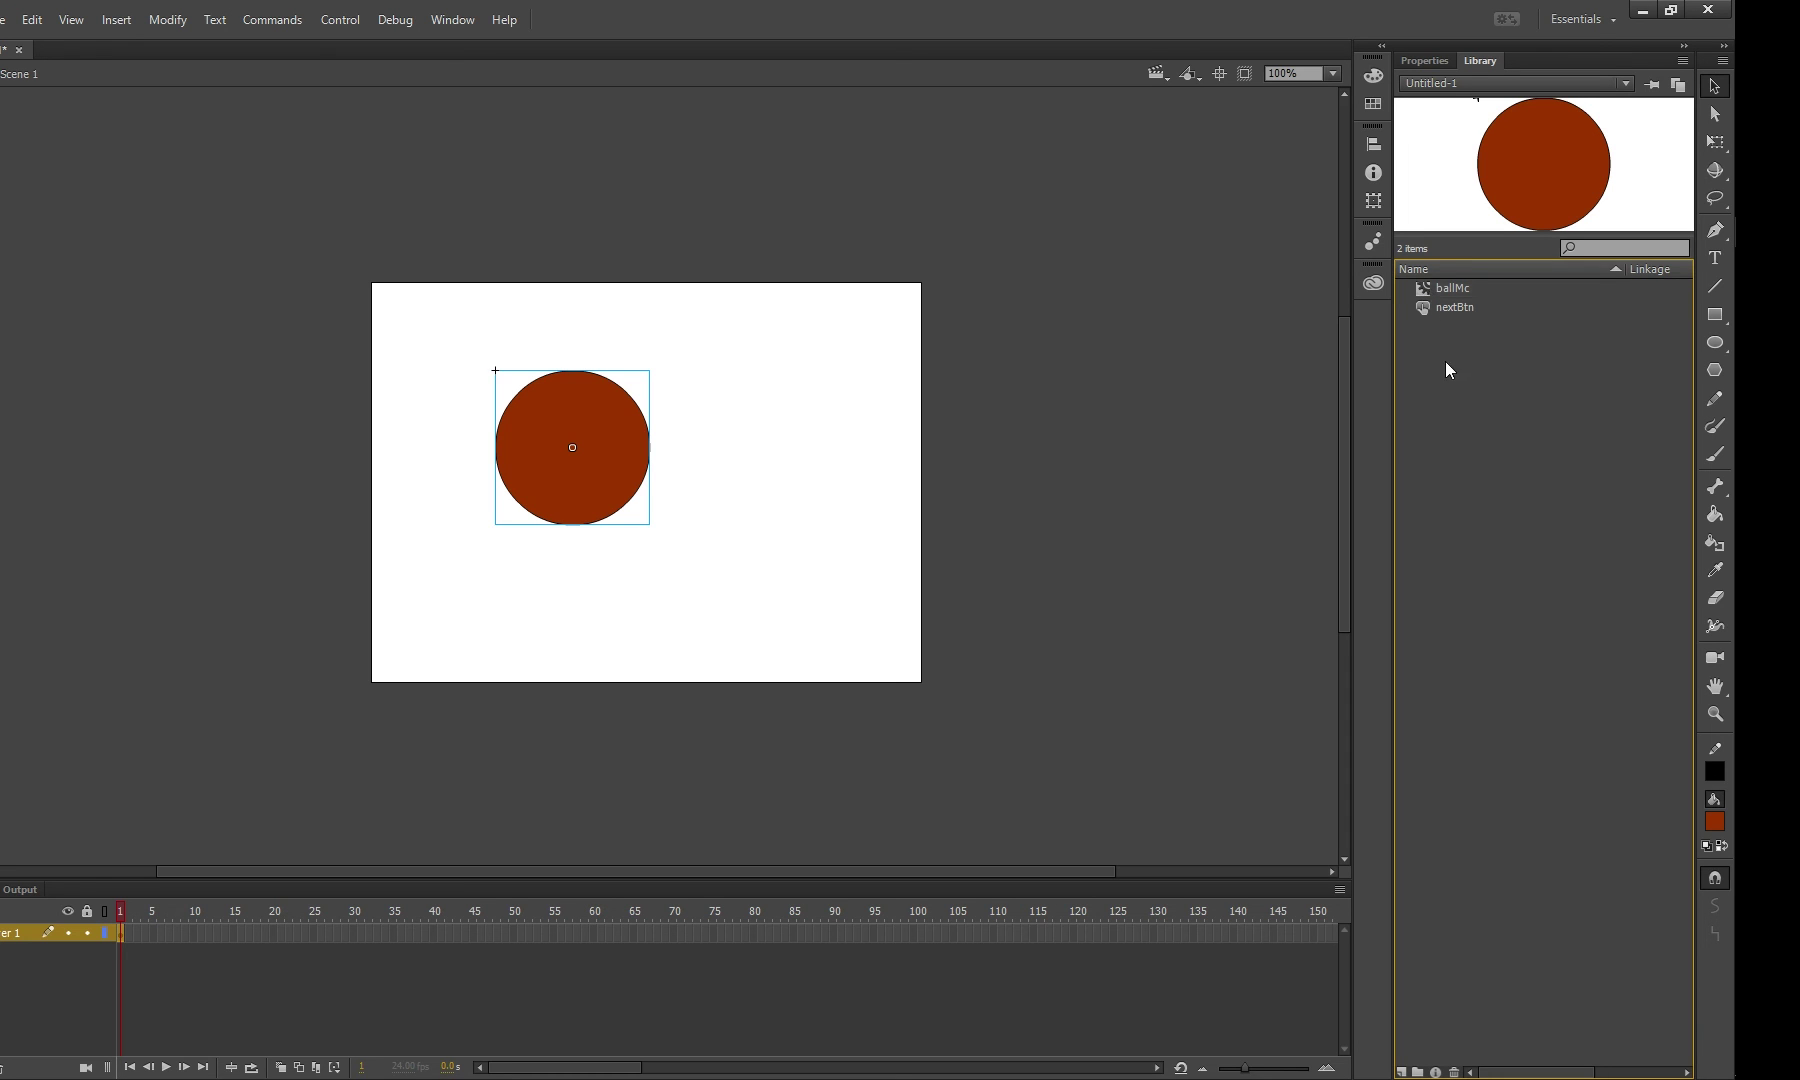
left_click(850, 480)
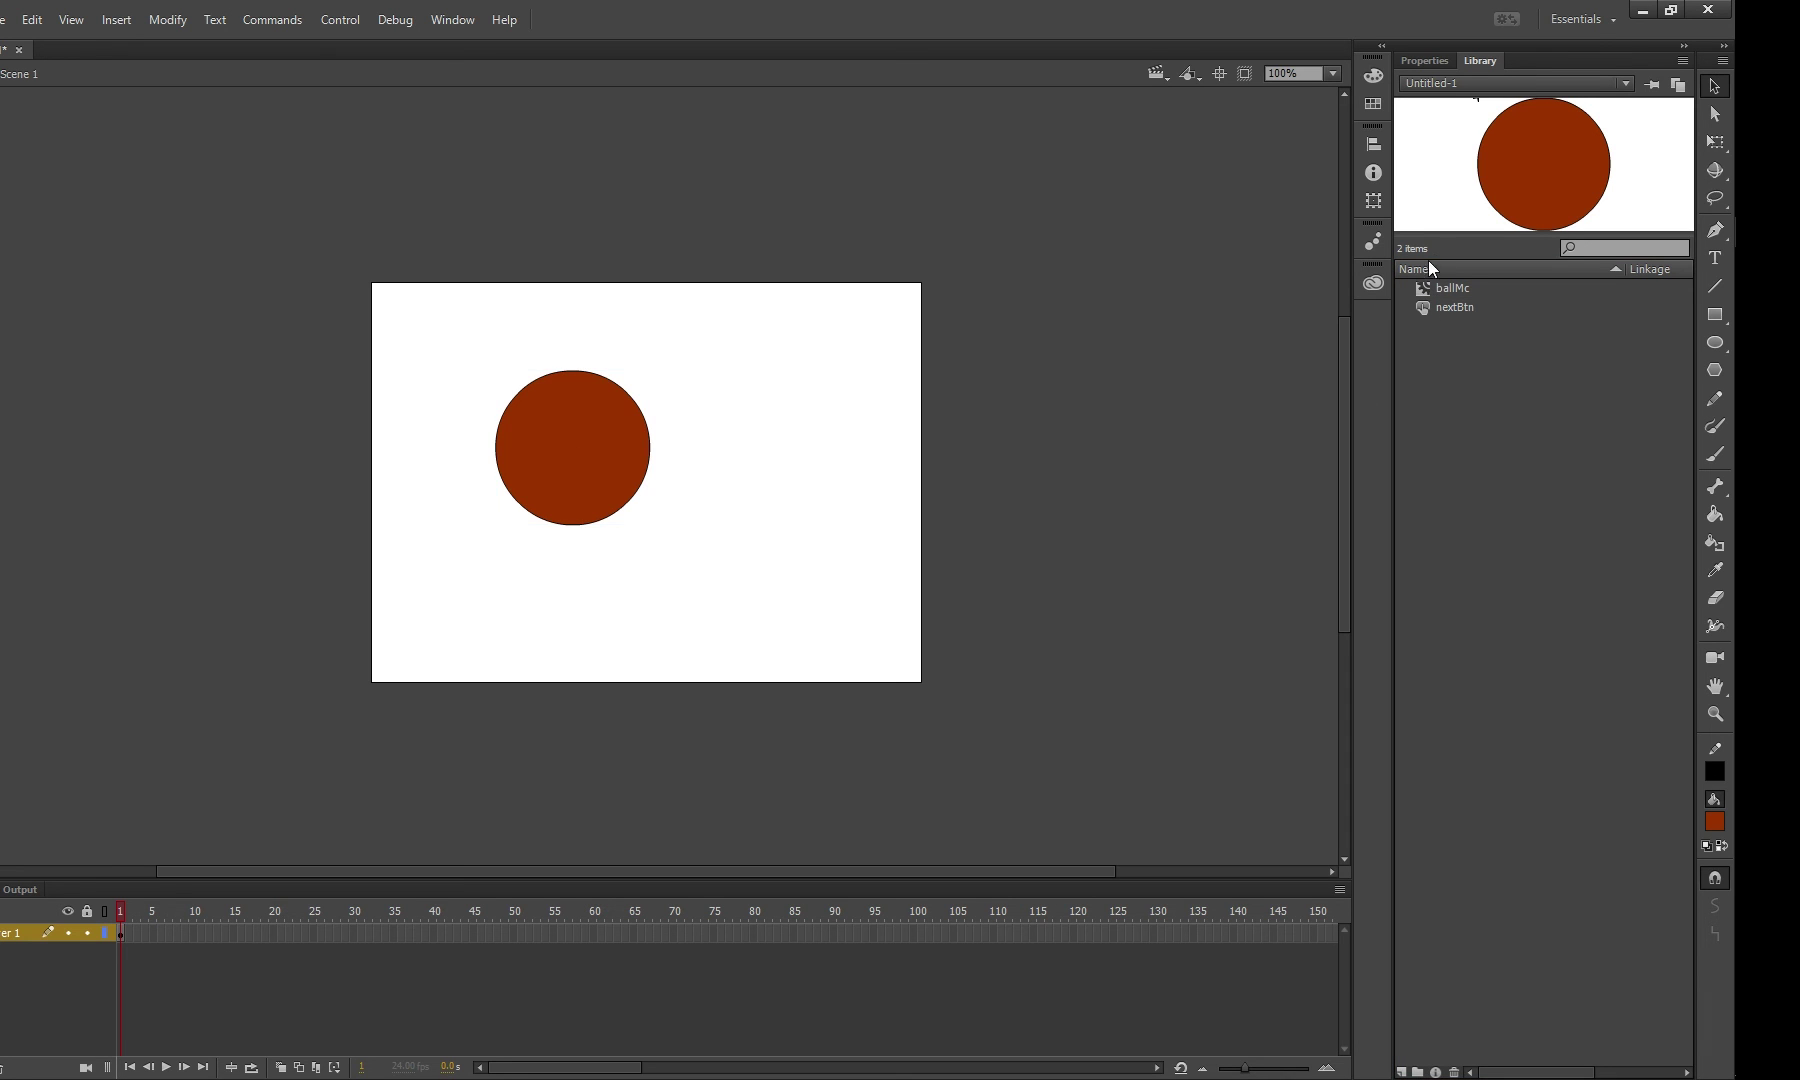
left_click(1430, 60)
left_click(595, 450)
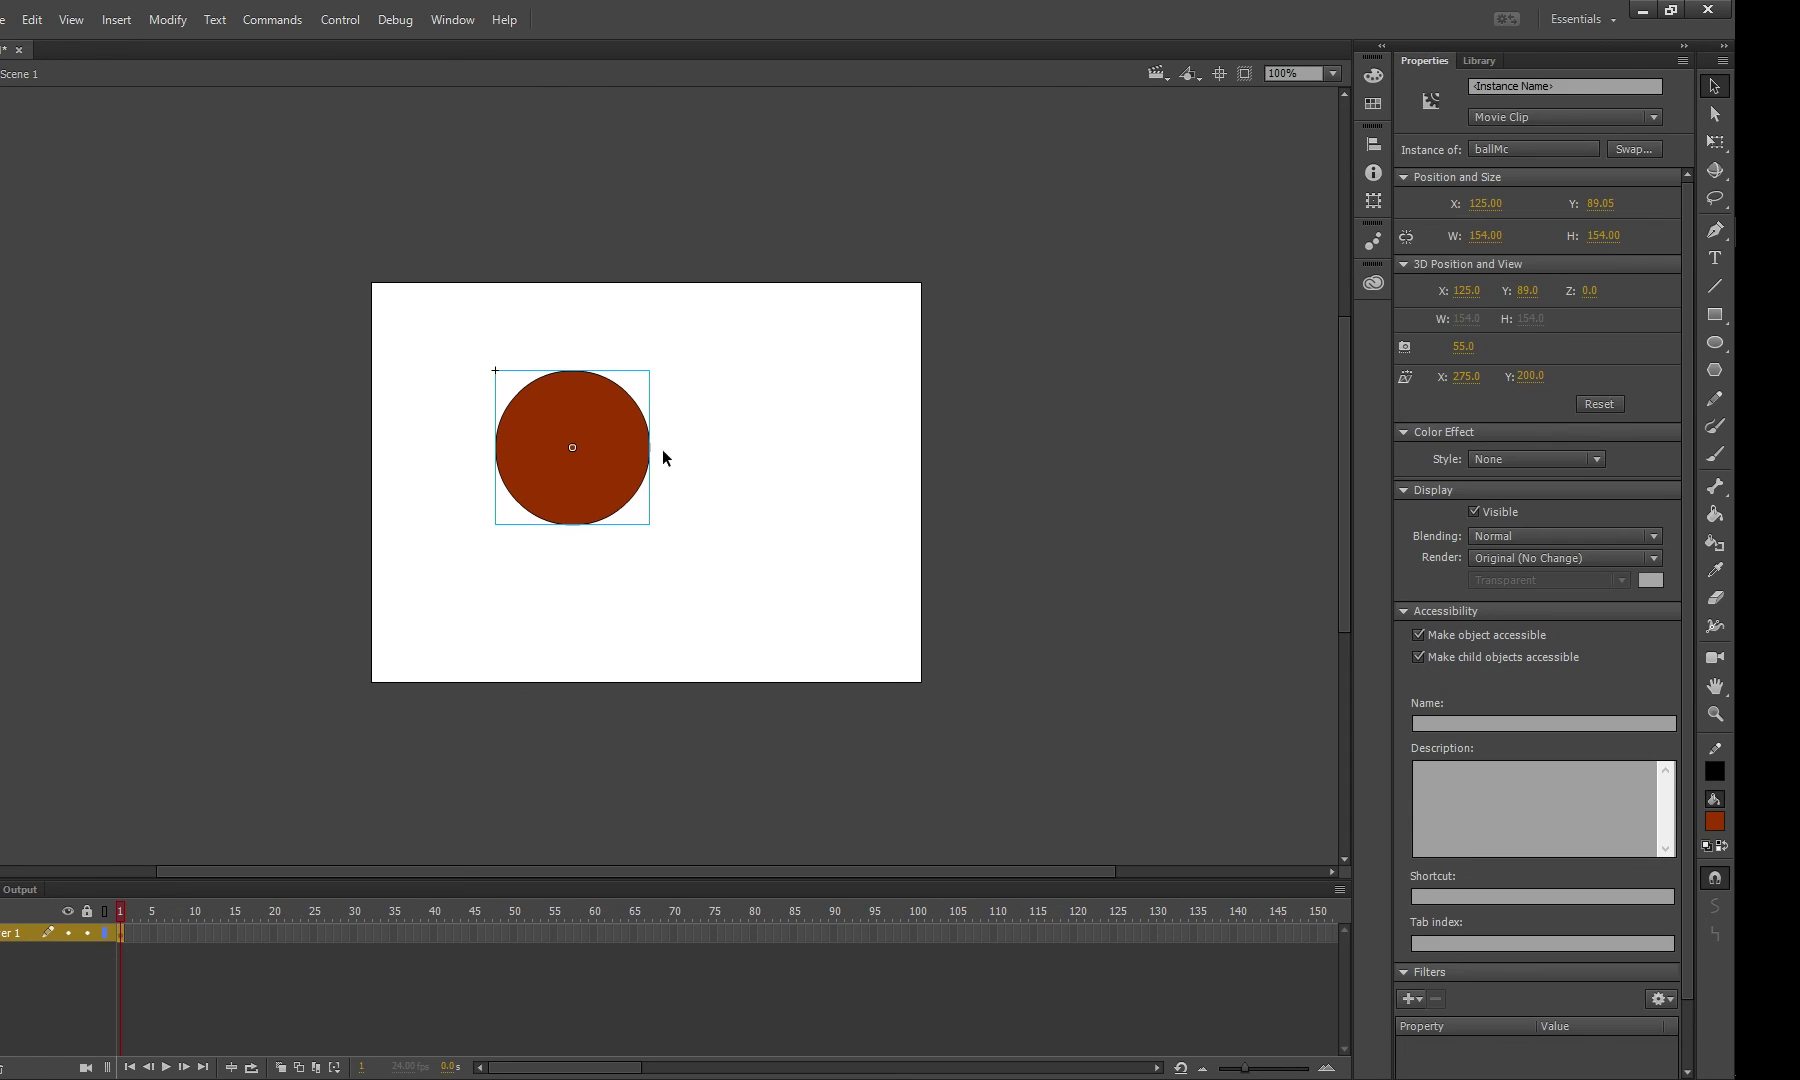
left_click(731, 454)
- Inside ballMc, shift the circle 15 px right and down on frame 2, then return to Scene 1
double_click(620, 435)
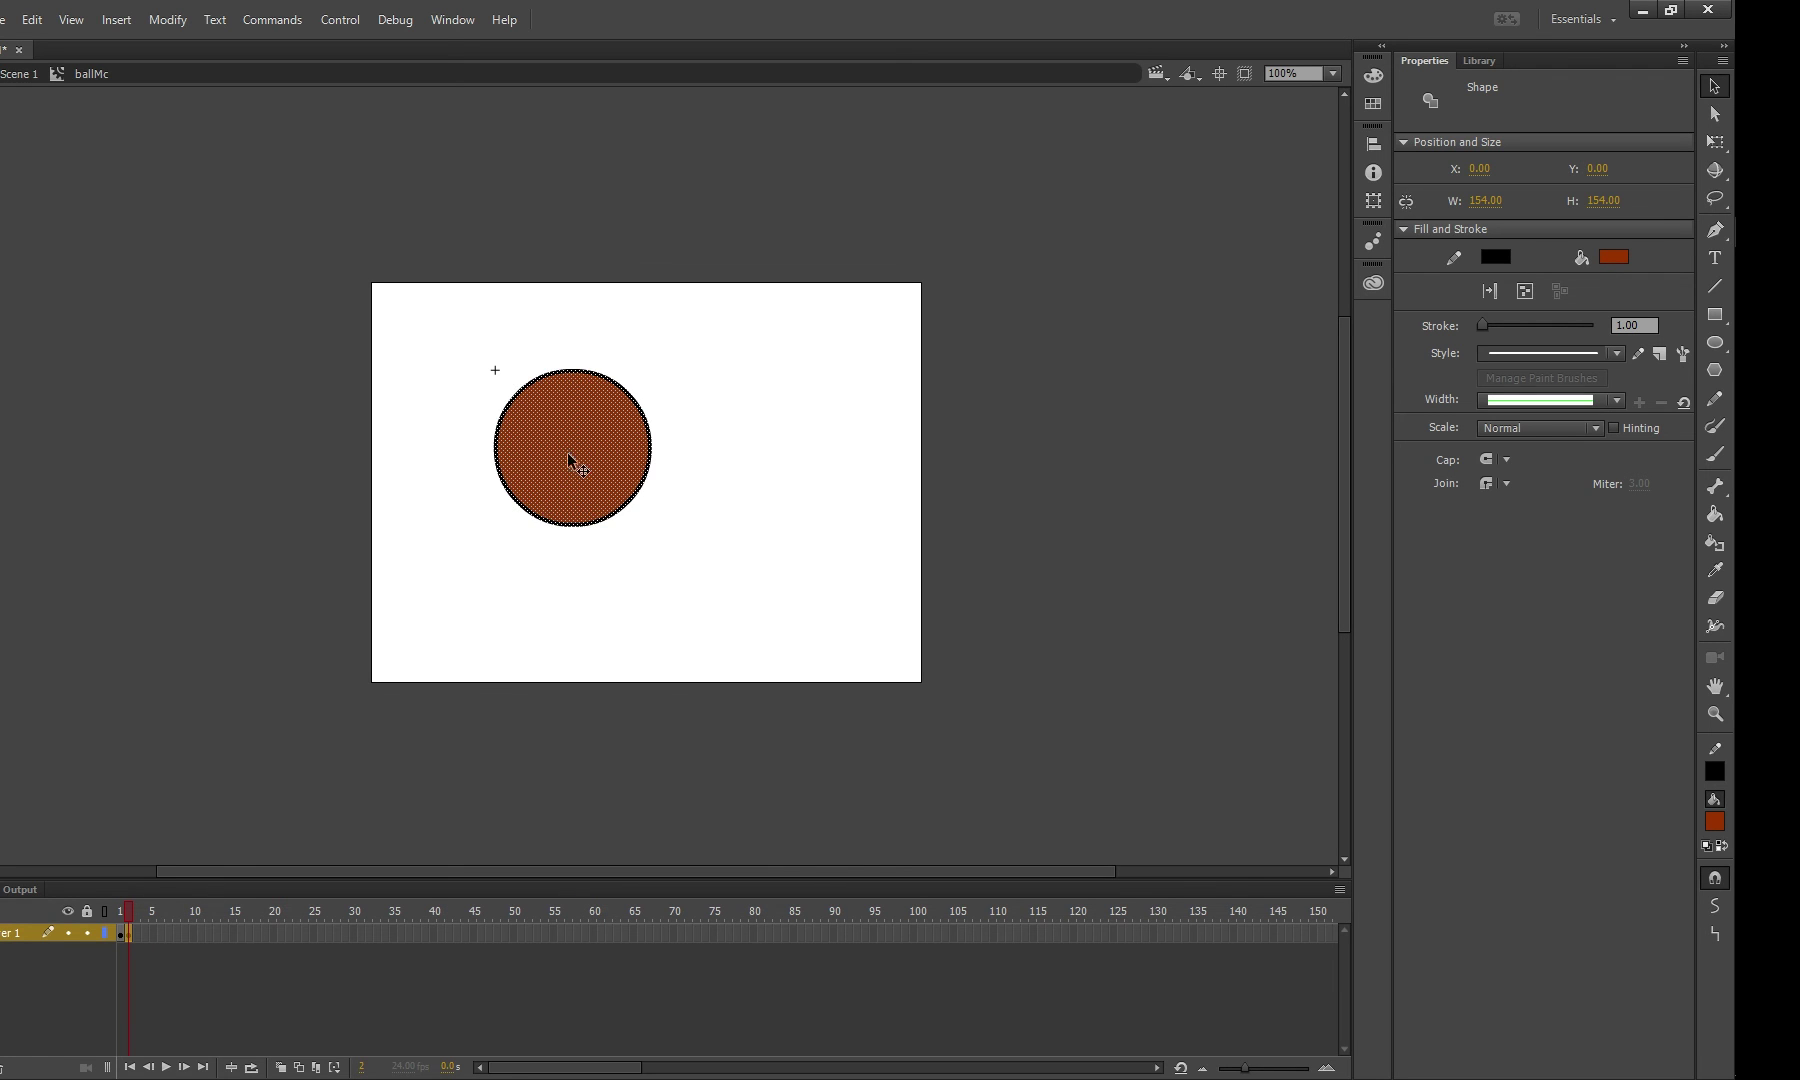
left_click_drag(567, 451, 582, 466)
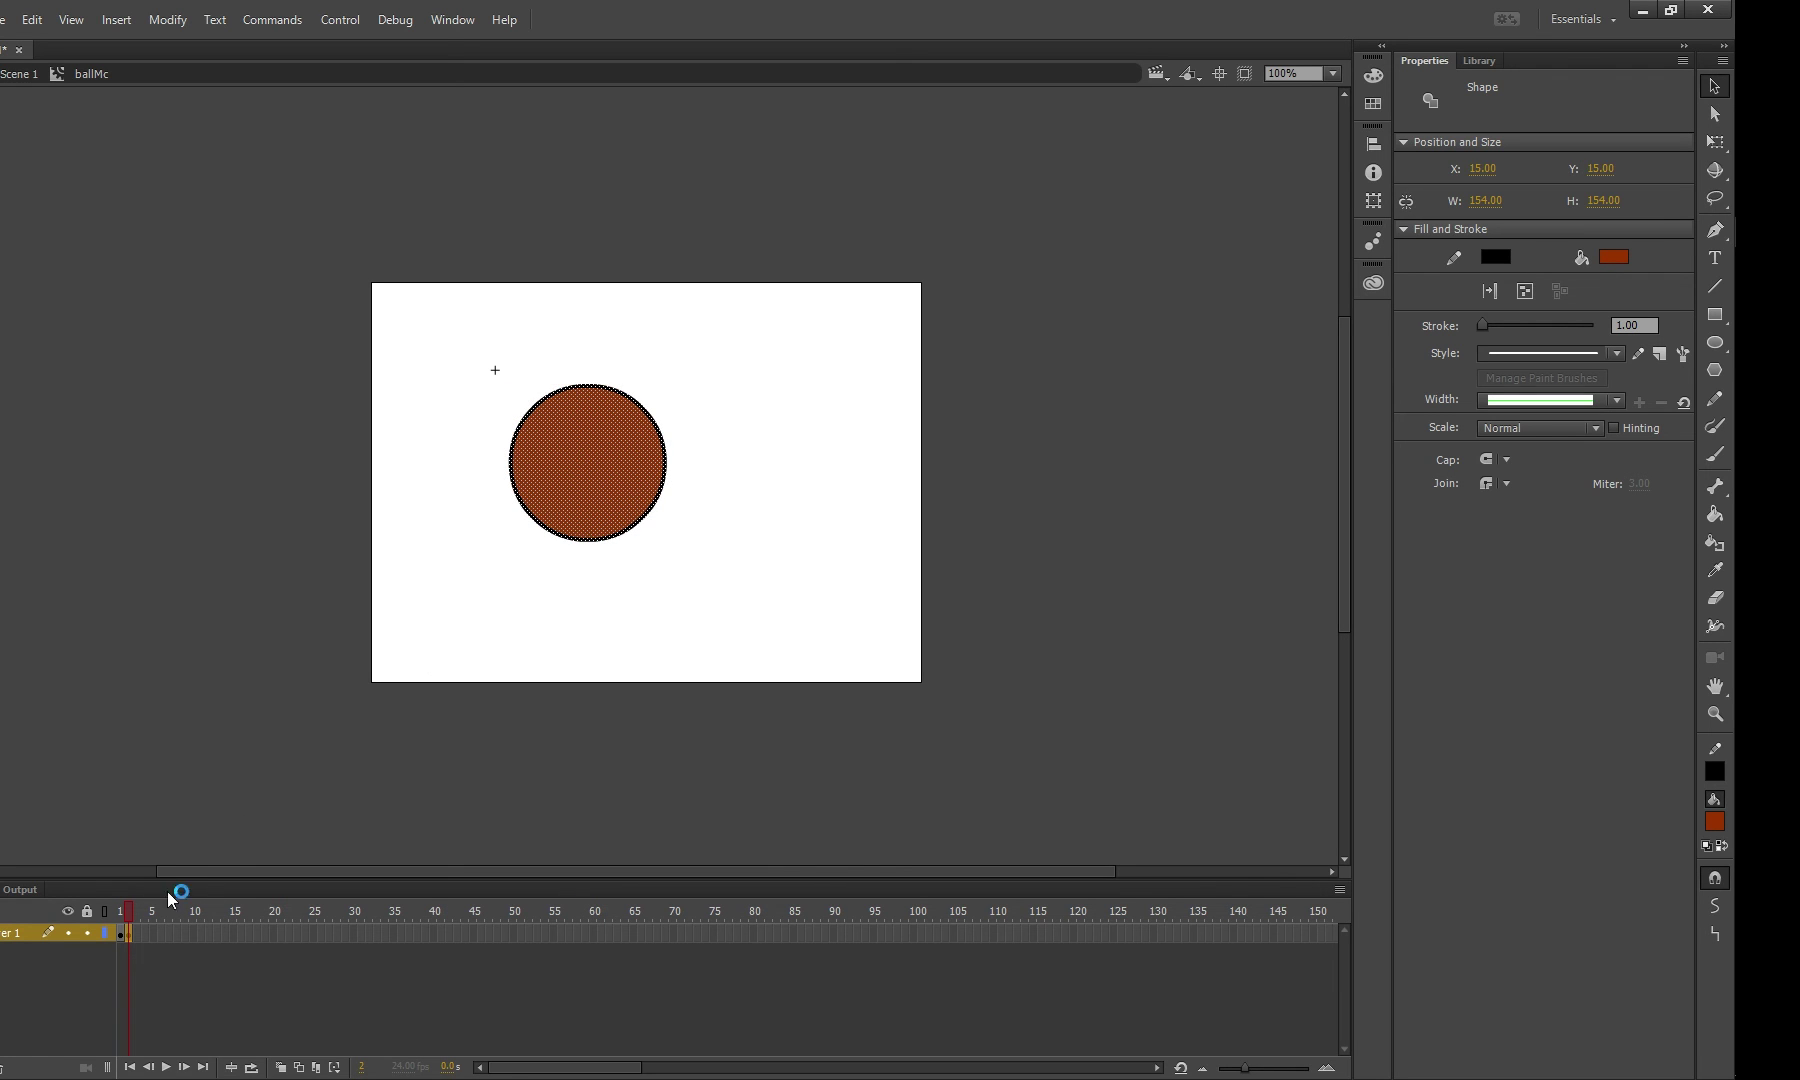
left_click(120, 911)
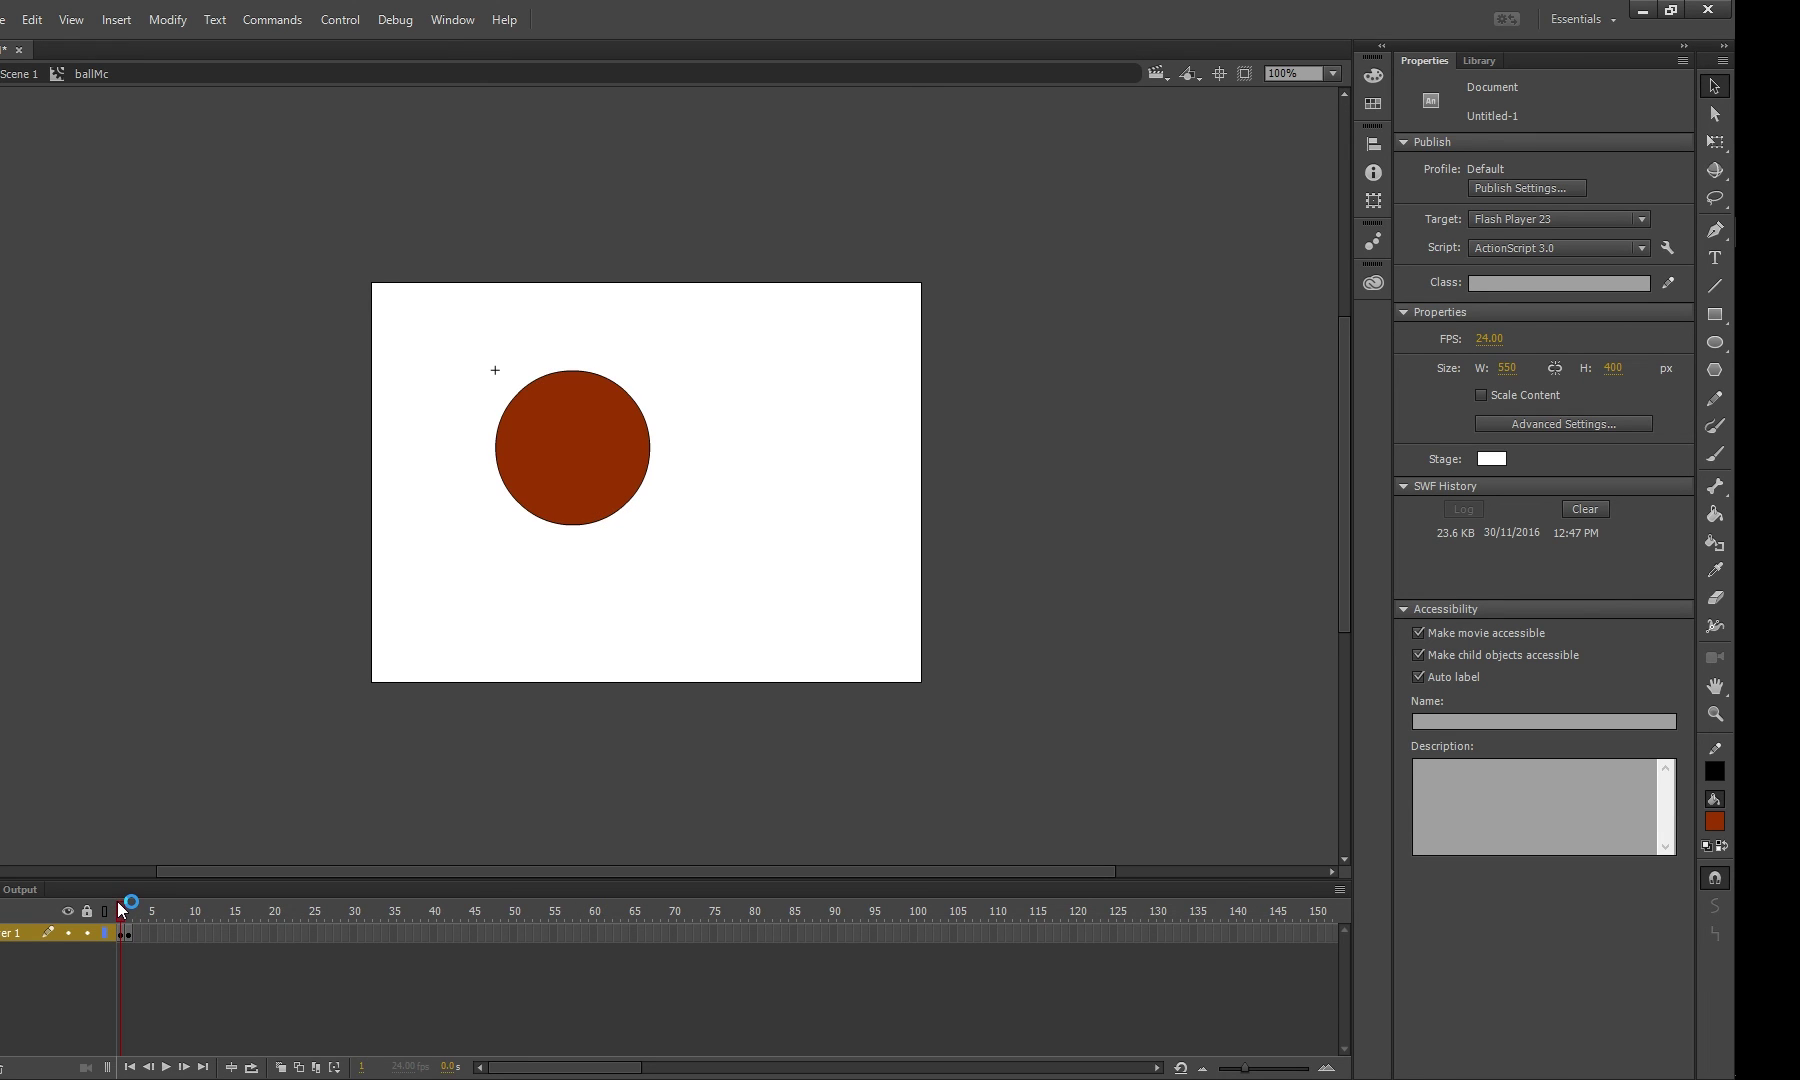
left_click(17, 74)
- Test the movie with Ctrl+Enter to preview the ballMc circle, then close the Untitled-1.swf window
key("ctrl+Return")
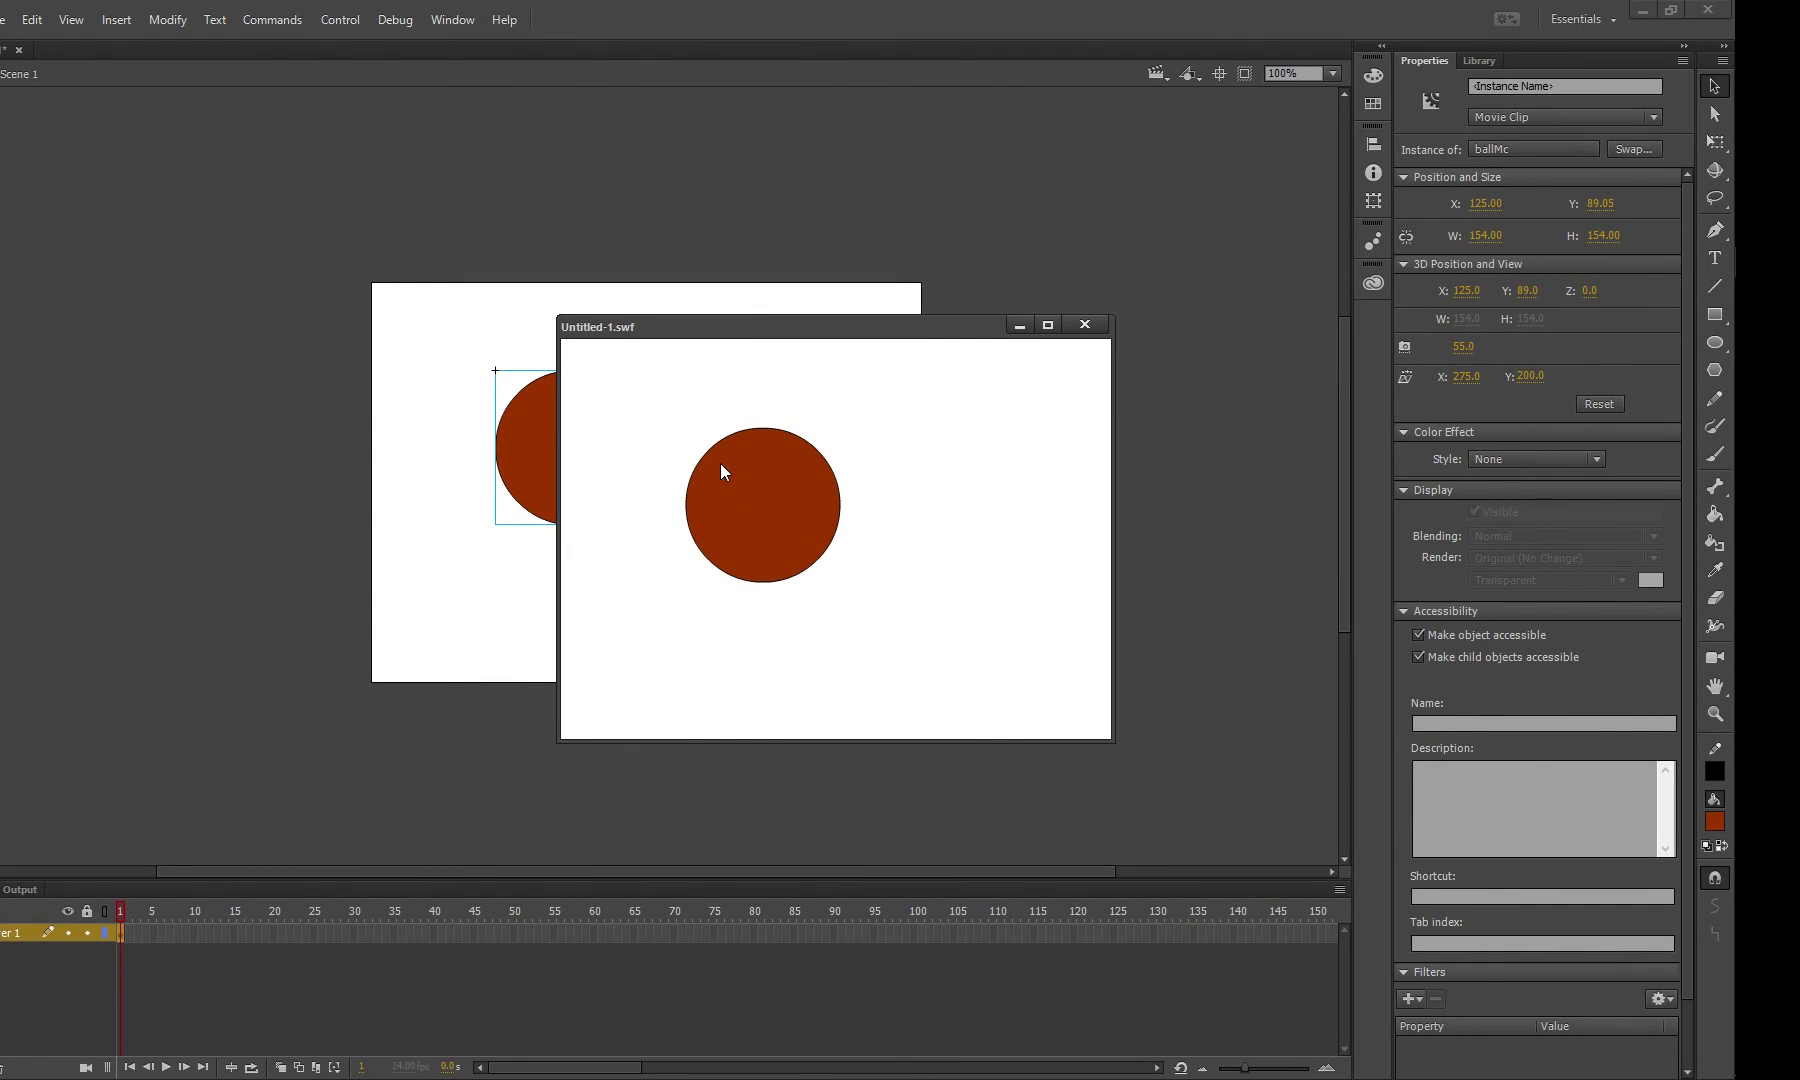
left_click(1084, 325)
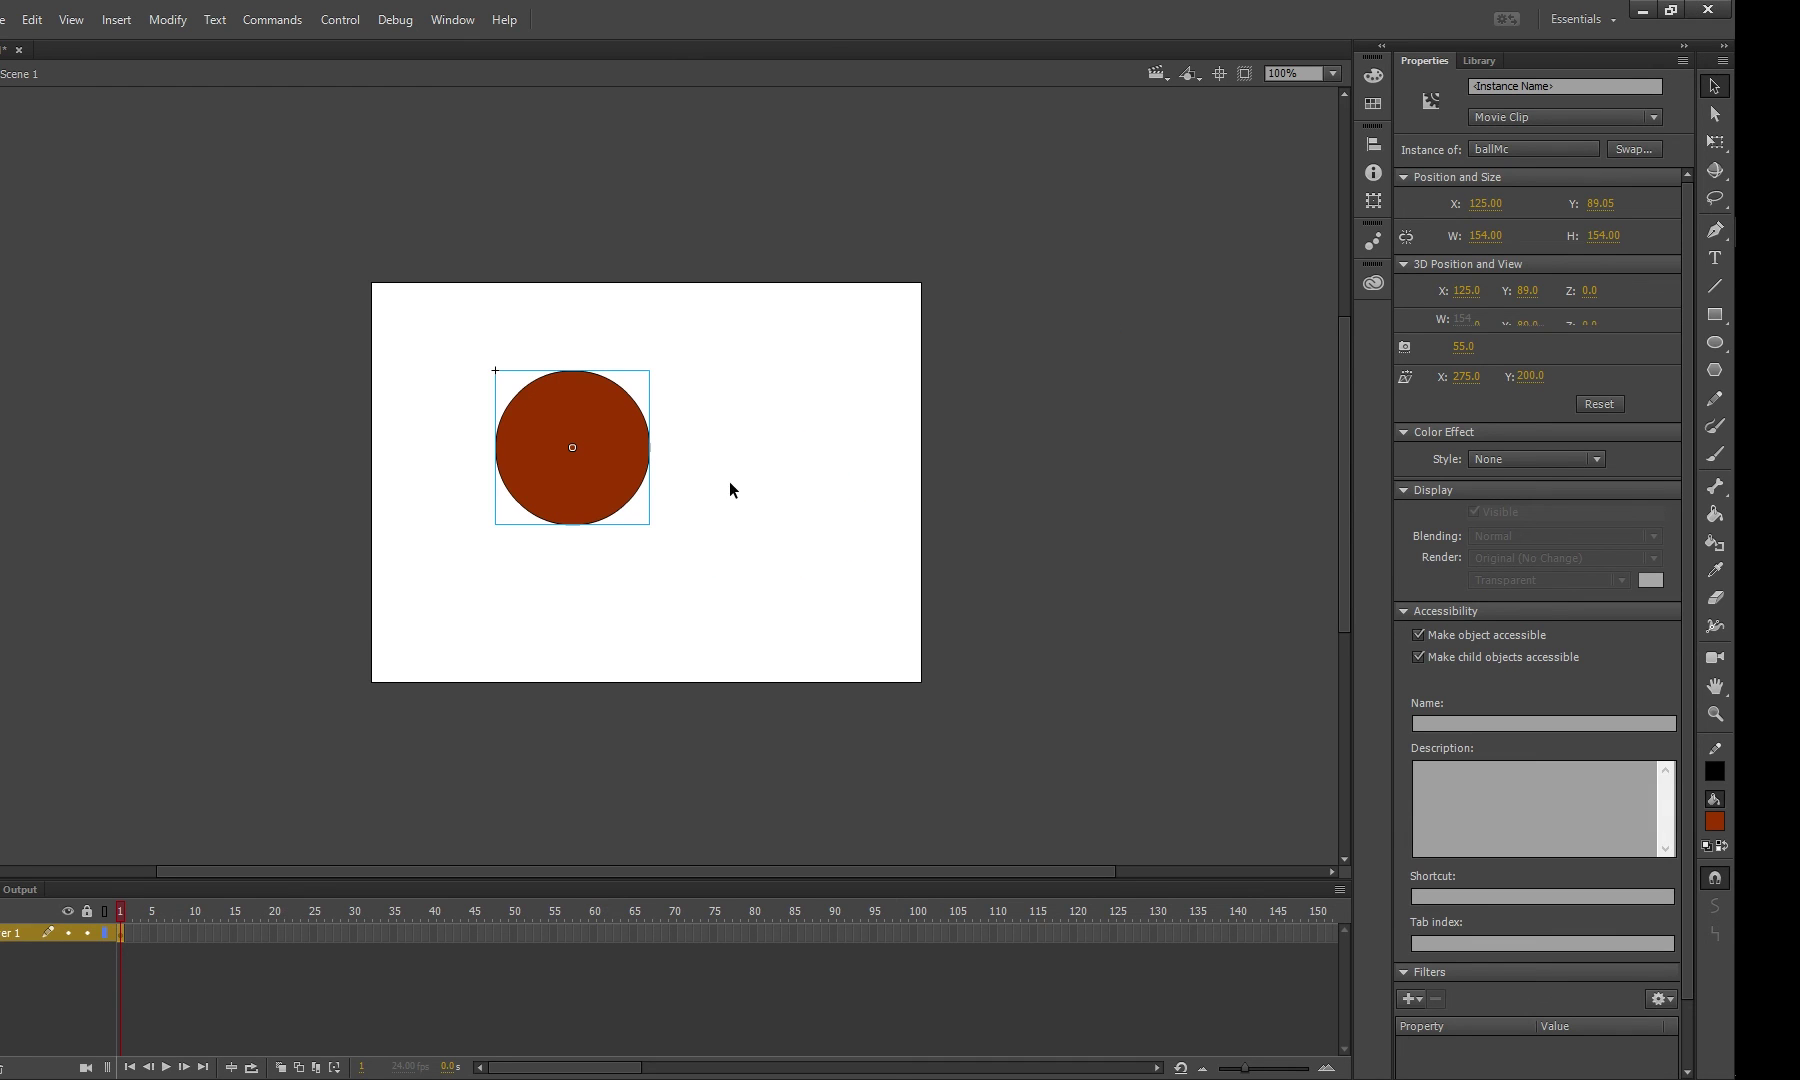